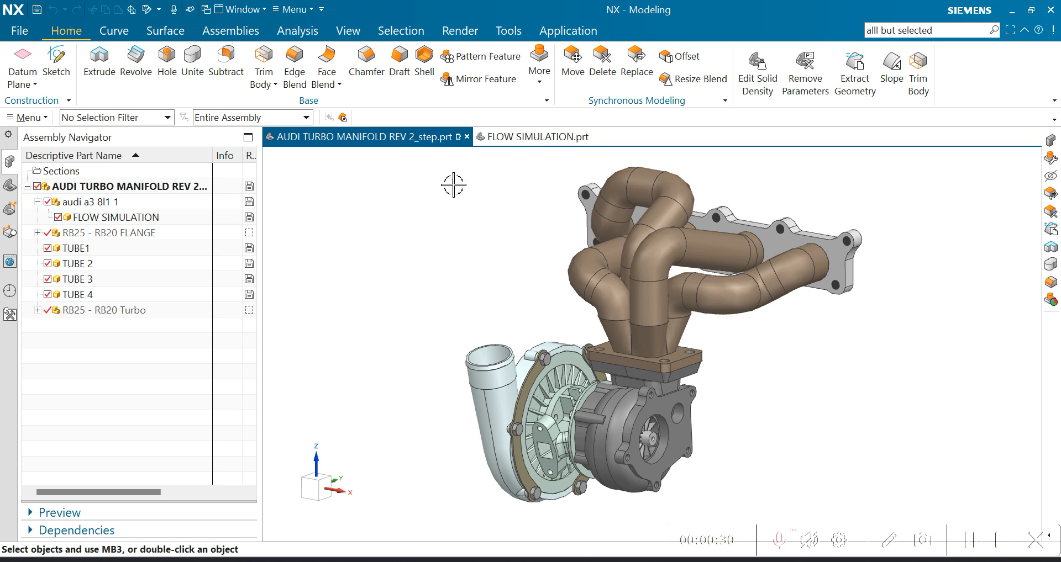
Switch to the FLOW SIMULATION part and review its feature history.
left_click(511, 138)
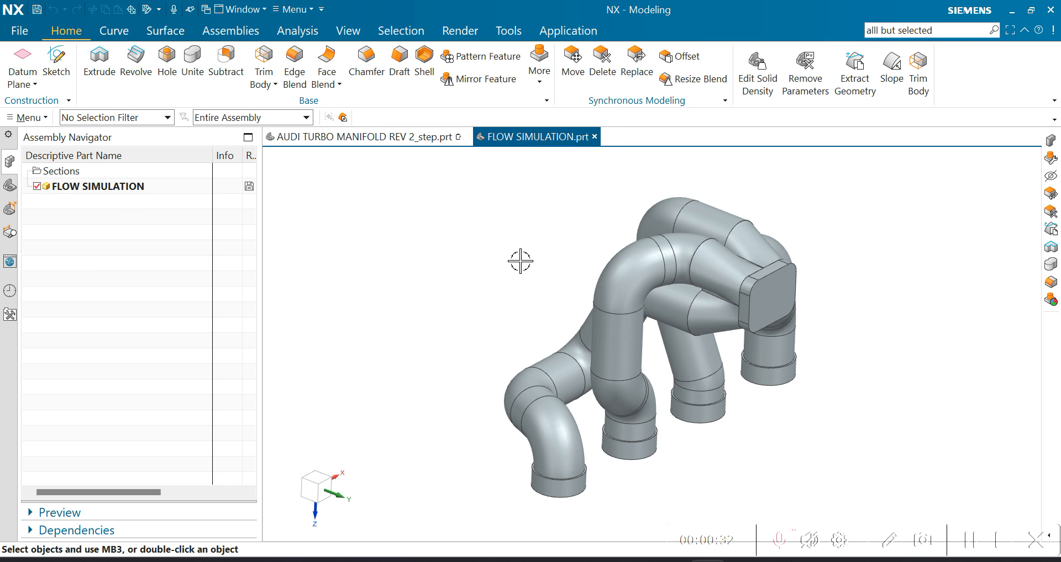
left_click(9, 186)
scroll(87, 309, "down", 4)
scroll(87, 345, "up", 4)
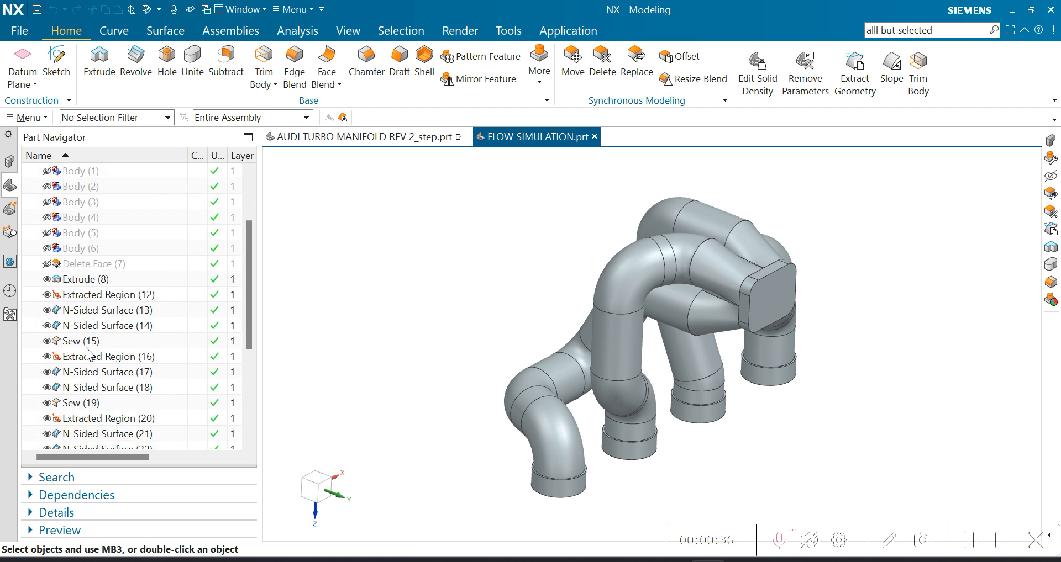
left_click(10, 162)
Examine the manifold's internal flow volume, including its four runners and the shared rectangular end.
middle_click_drag(812, 359, 767, 389)
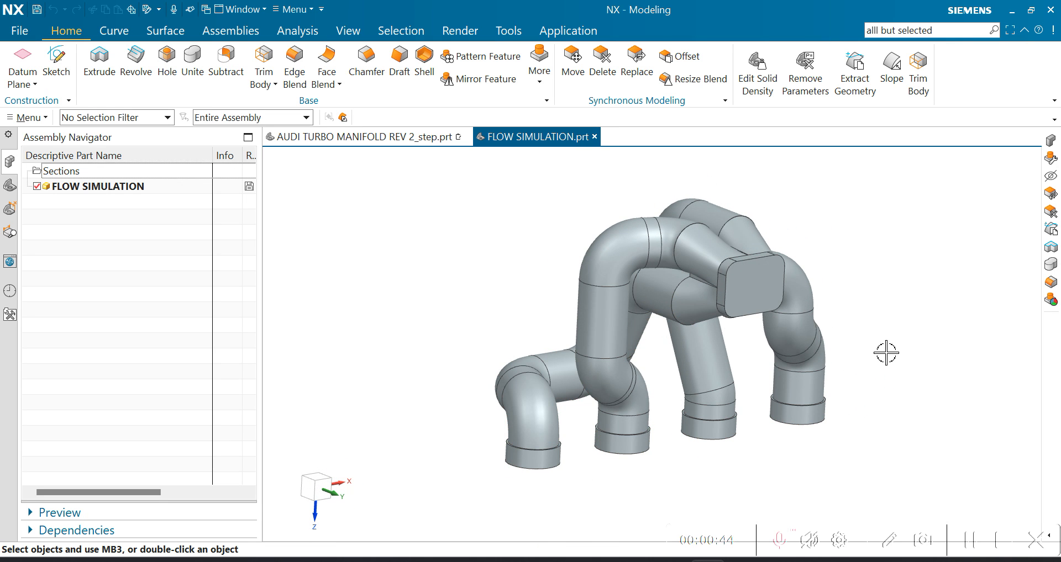
scroll(638, 336, "down", 3)
scroll(755, 282, "up", 2)
scroll(694, 251, "down", 2)
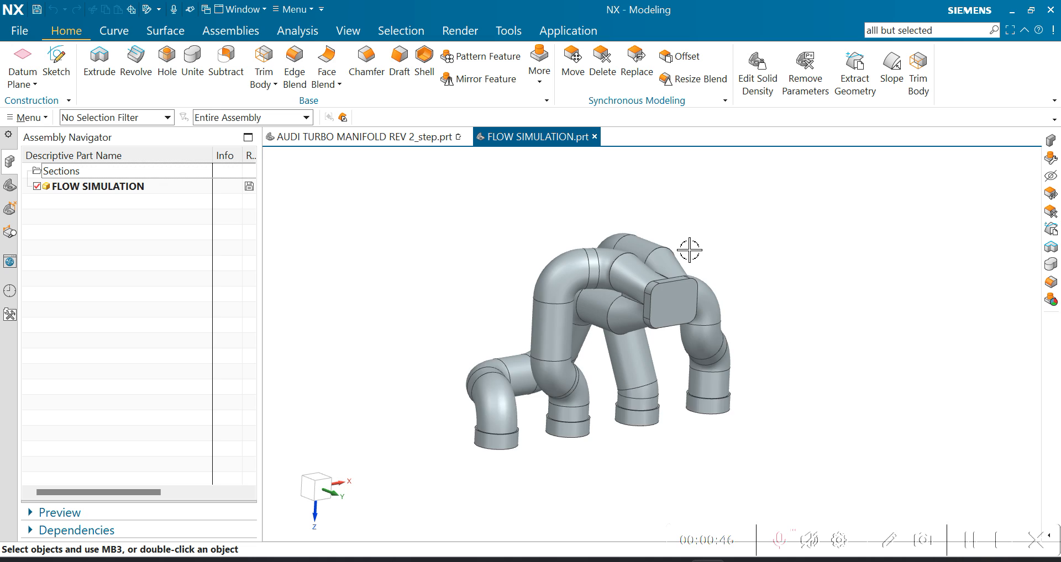
scroll(755, 313, "up", 2)
scroll(821, 289, "down", 2)
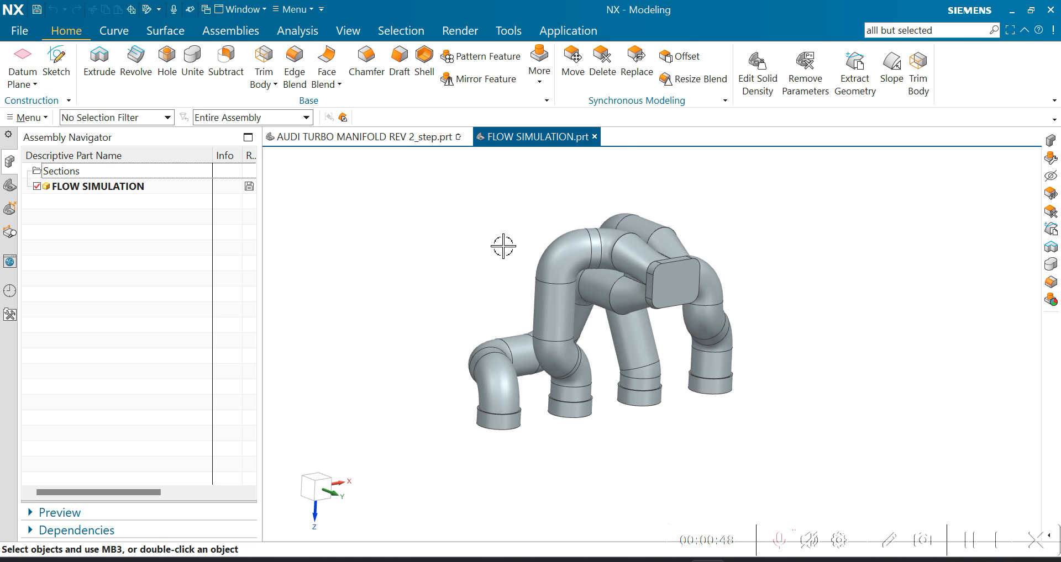
scroll(486, 329, "up", 2)
scroll(508, 253, "down", 1)
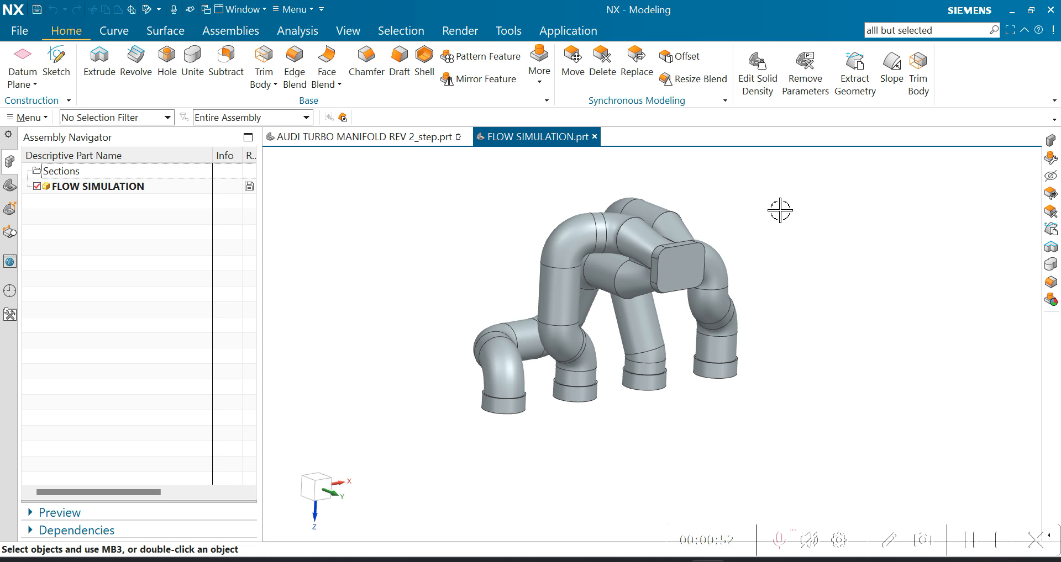
scroll(791, 209, "up", 2)
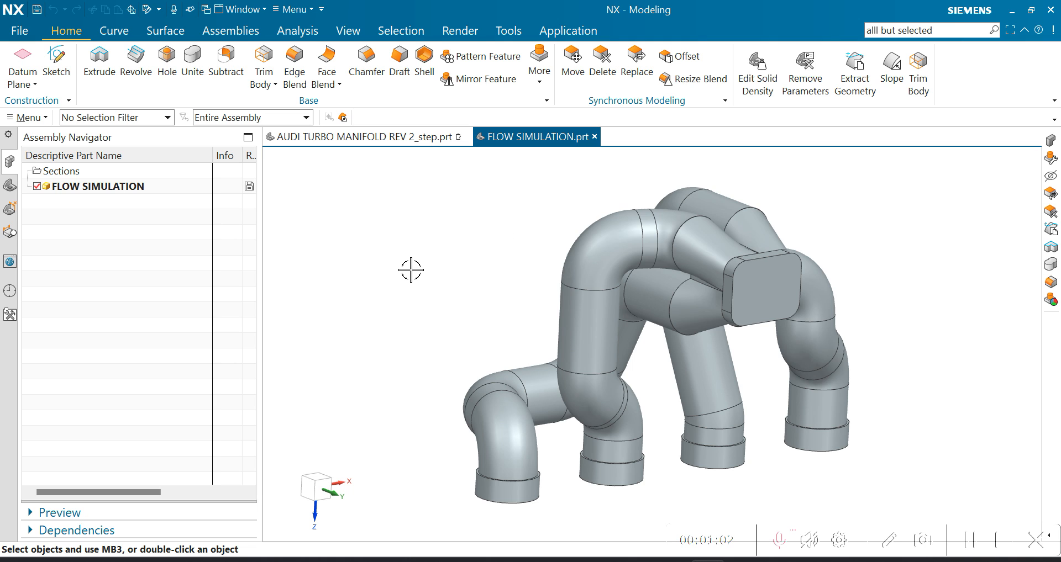
Switch the FLOW SIMULATION part to the Pre/Post application.
left_click(569, 33)
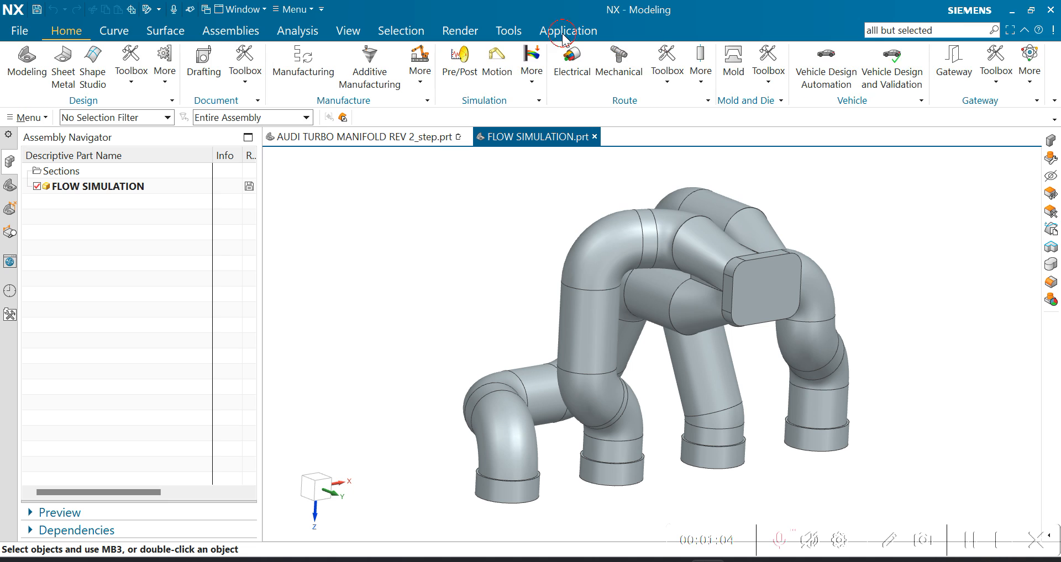
left_click(462, 62)
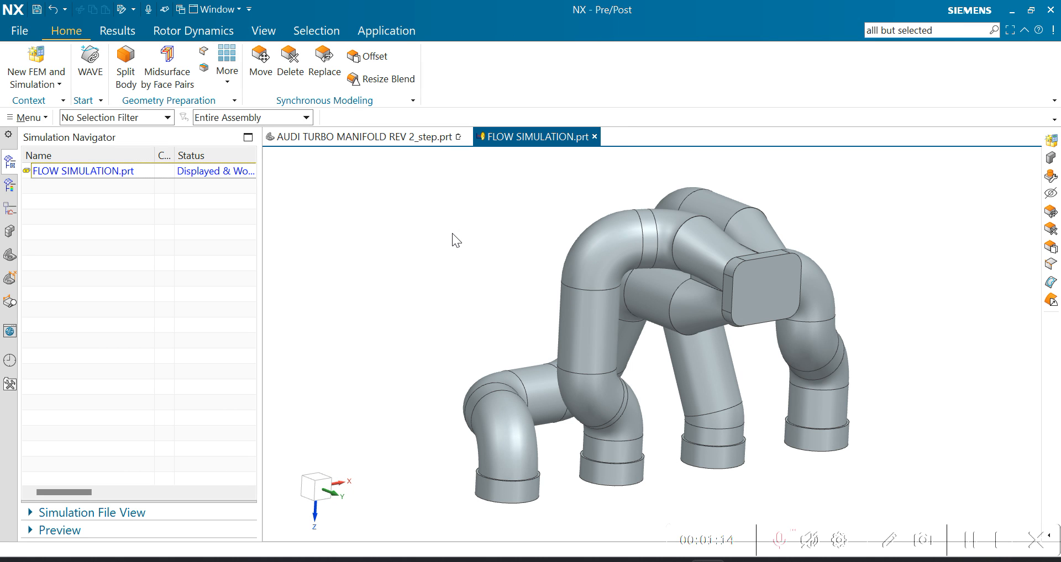
left_click(850, 208)
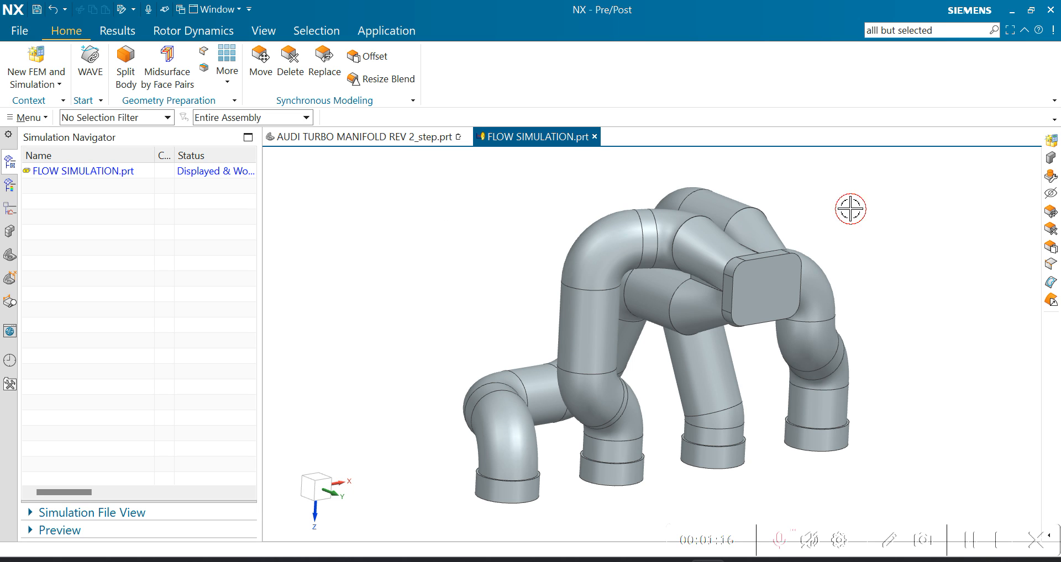
Start a new FEM and Simulation from the part and select both manifold bodies for it.
left_click(45, 67)
left_click(45, 66)
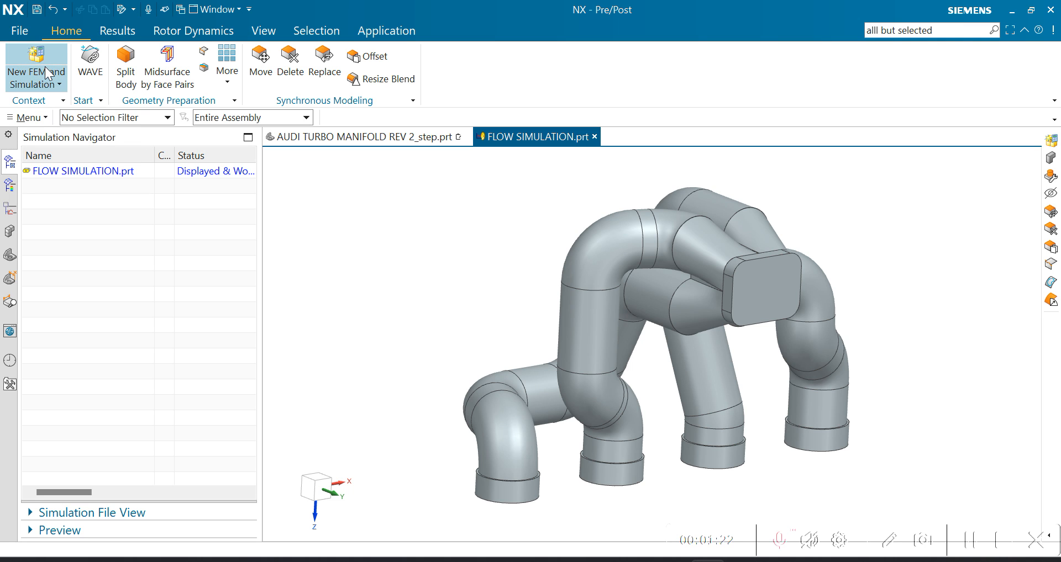
left_click(45, 67)
left_click(82, 131)
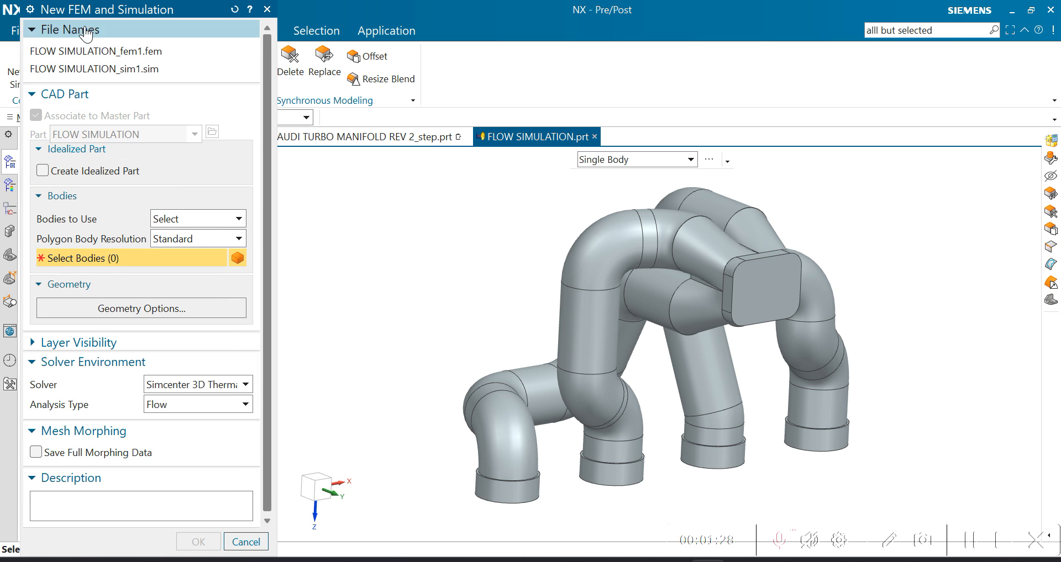
left_click_drag(82, 10, 104, 11)
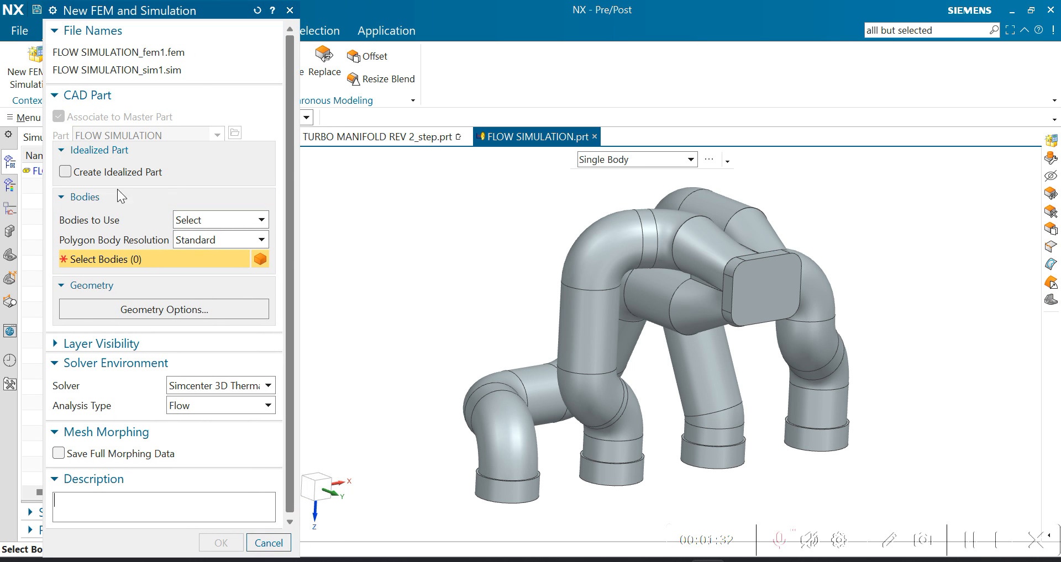
left_click(214, 222)
left_click(213, 223)
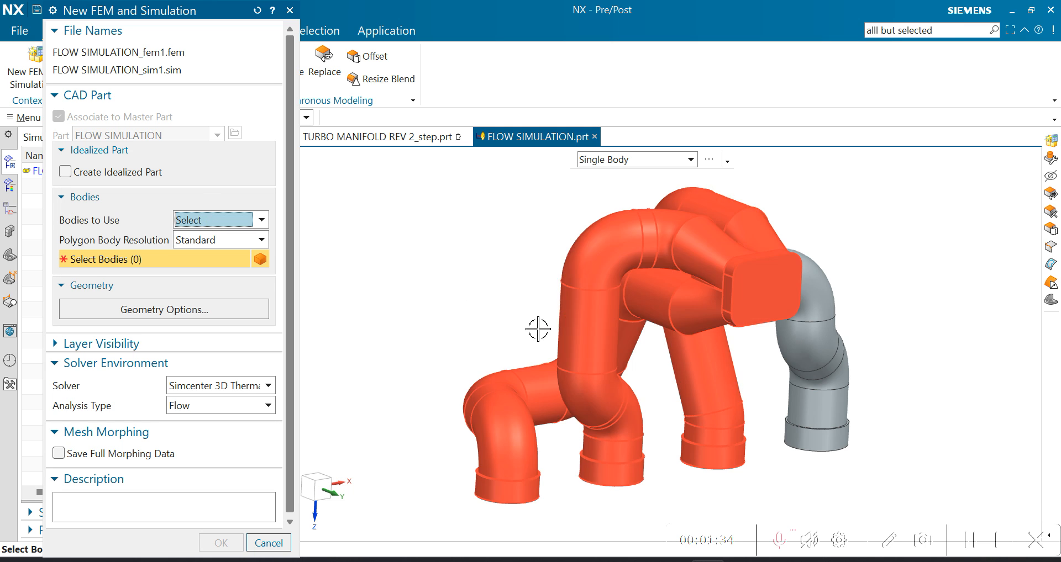
scroll(539, 332, "up", 1)
left_click_drag(863, 197, 463, 494)
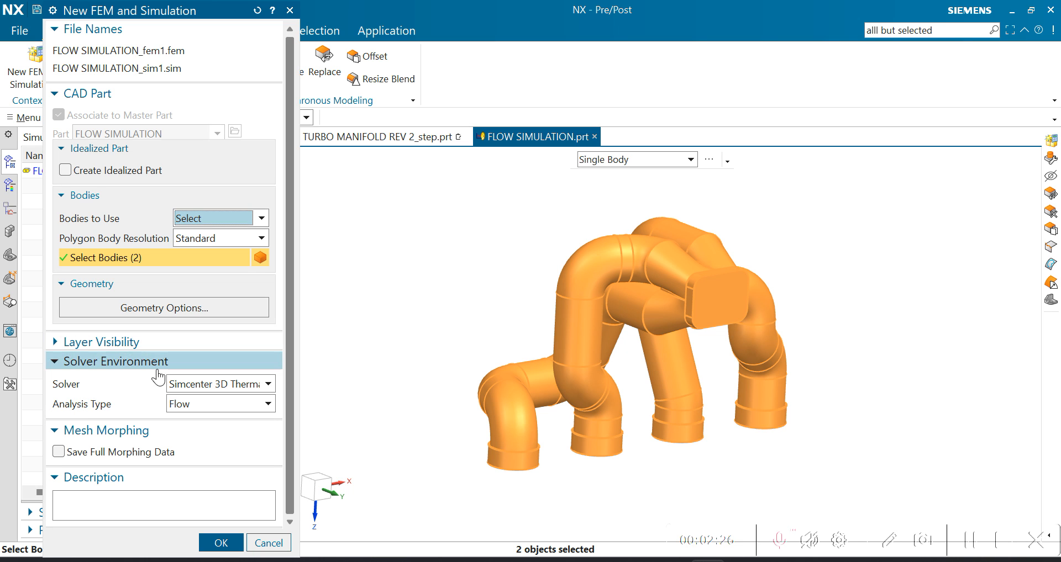
Set the solver to Simcenter 3D Thermal/Flow with analysis type Flow, and create the FEM and simulation files.
left_click(199, 385)
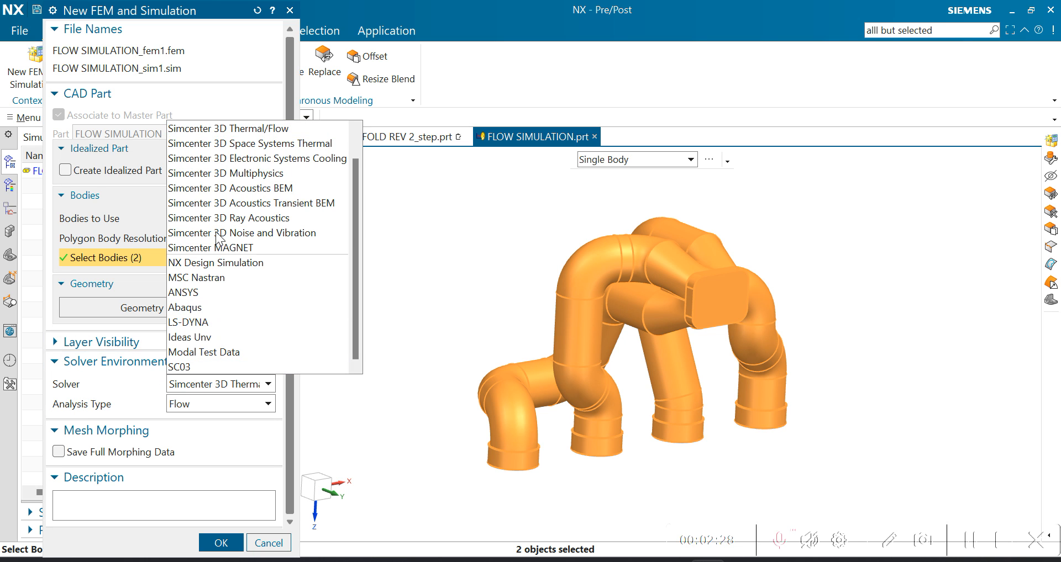
left_click(207, 129)
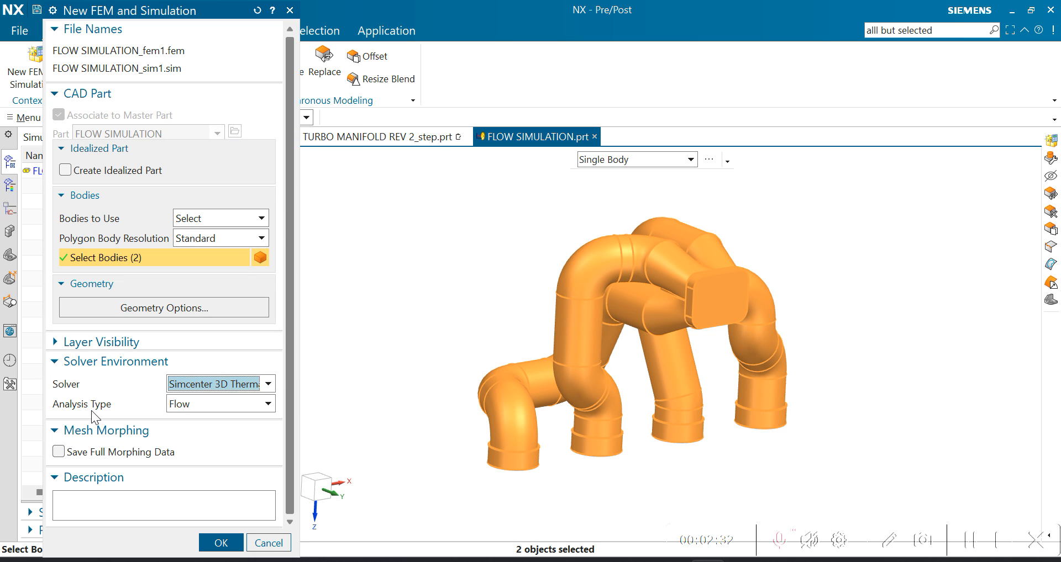
left_click(200, 411)
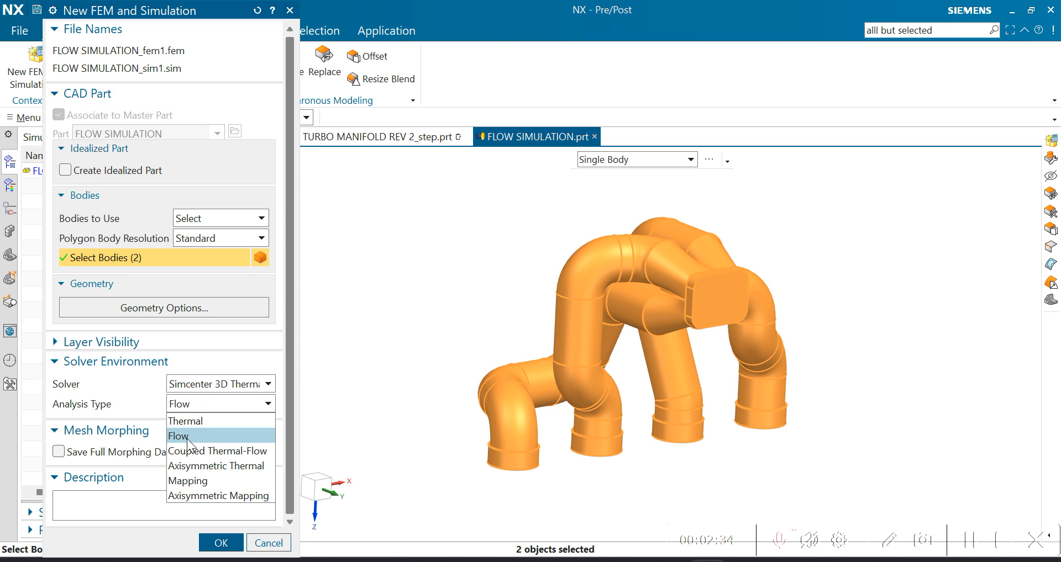
left_click(188, 437)
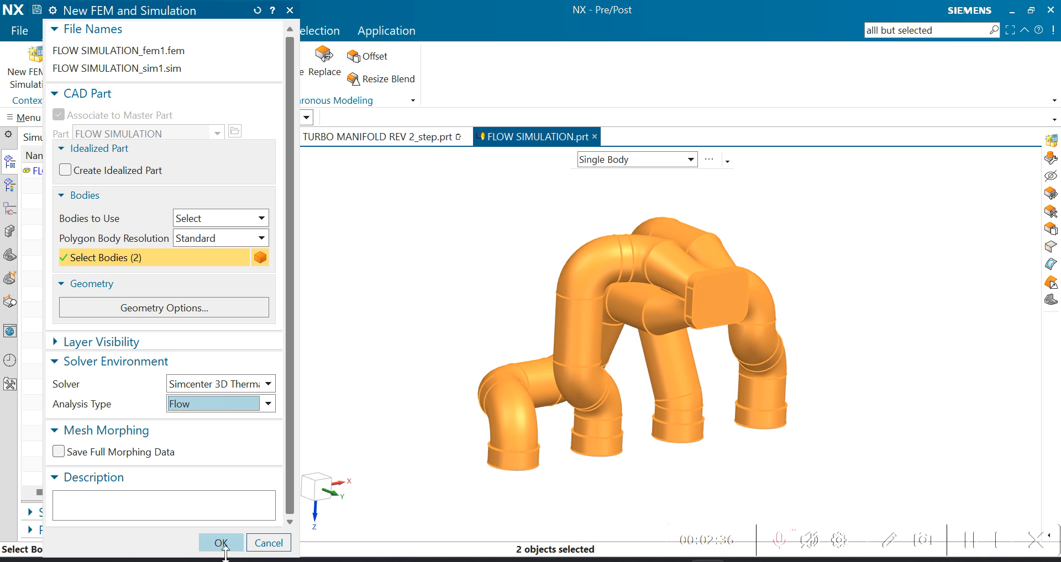
left_click(228, 547)
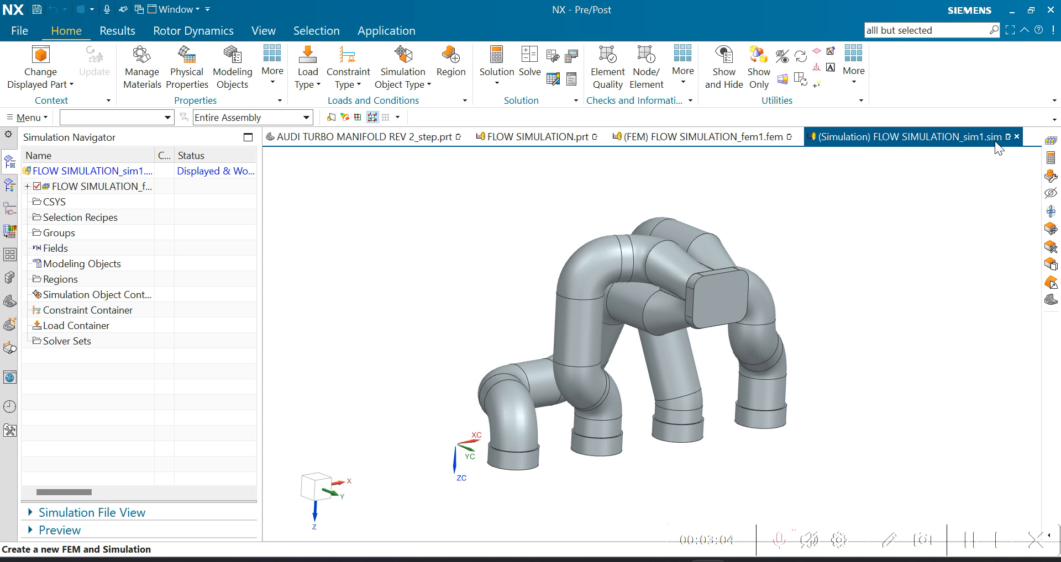
Create a solution named FLOW SIMULATION using the Simcenter 3D Thermal/Flow solver with Flow as analysis and solution type.
scroll(465, 263, "up", 1)
scroll(465, 263, "up", 1)
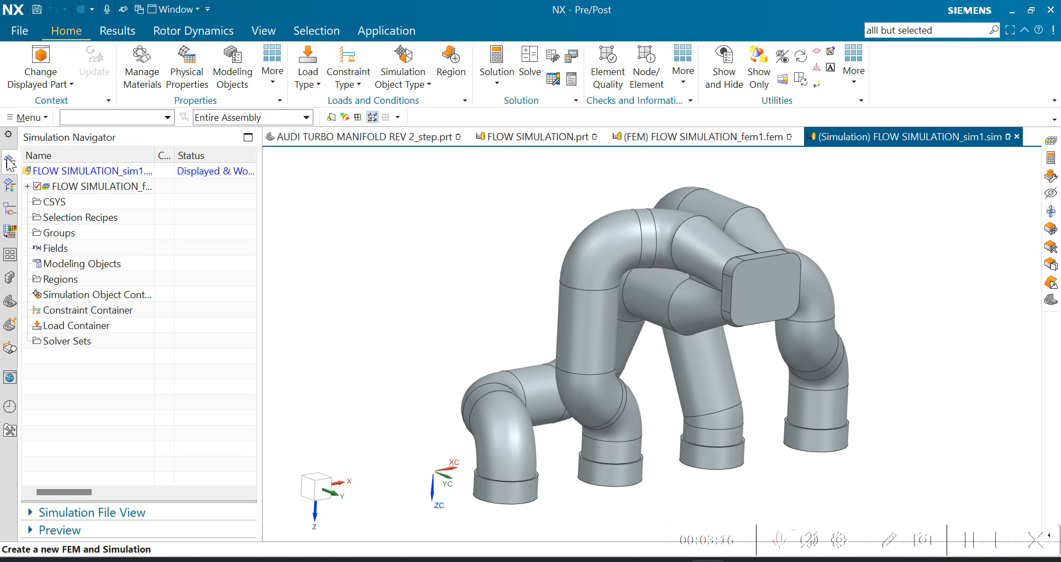
left_click(445, 305)
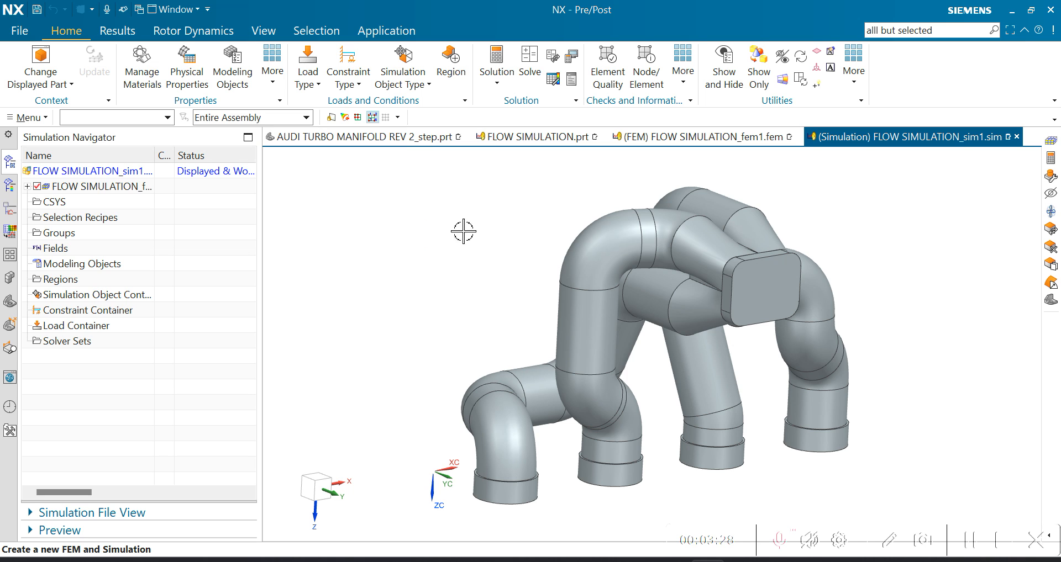
left_click(498, 61)
left_click_drag(105, 15, 109, 67)
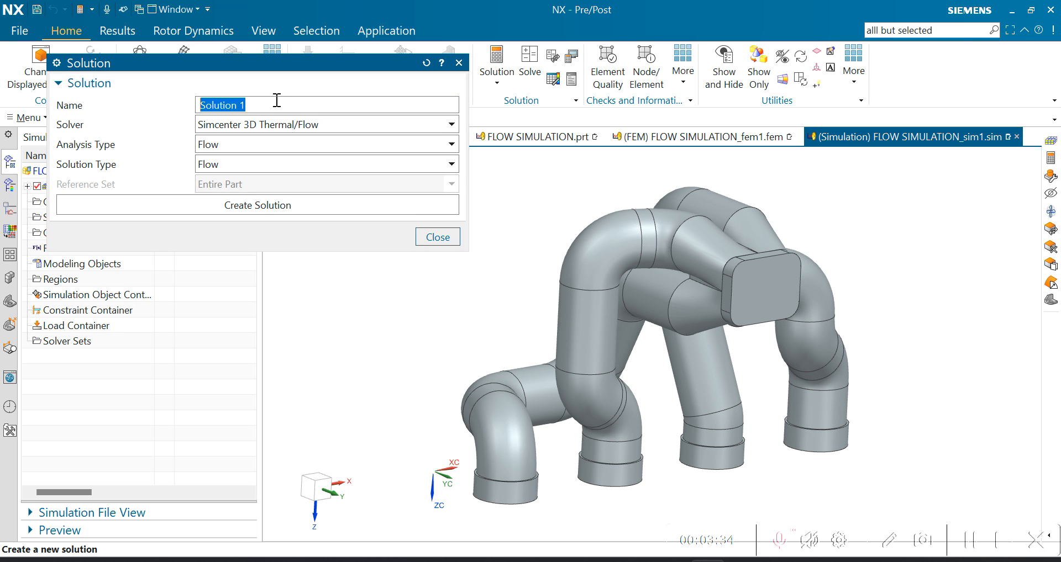
type("FLOW ")
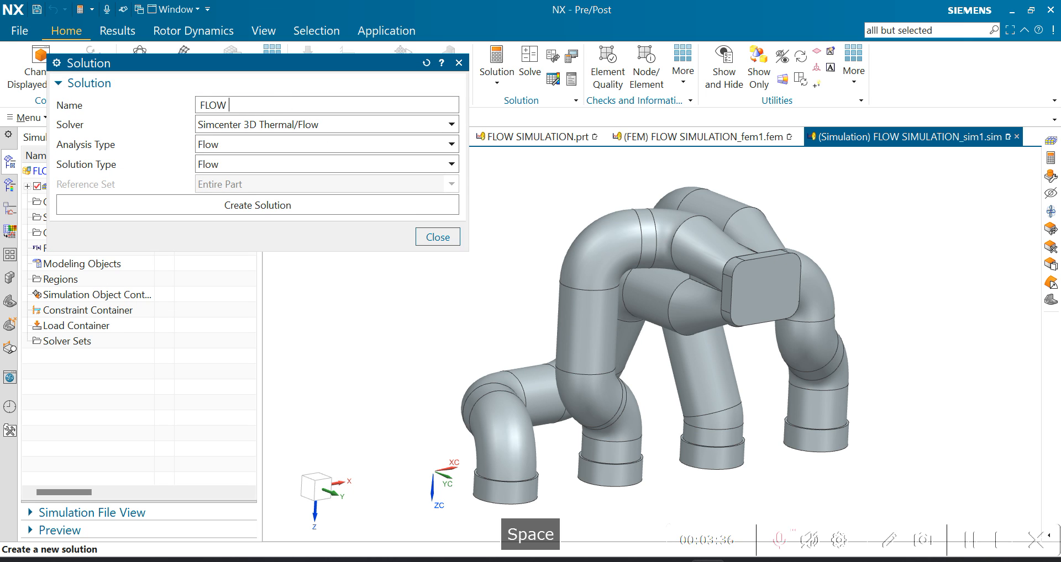
type("SIMULA")
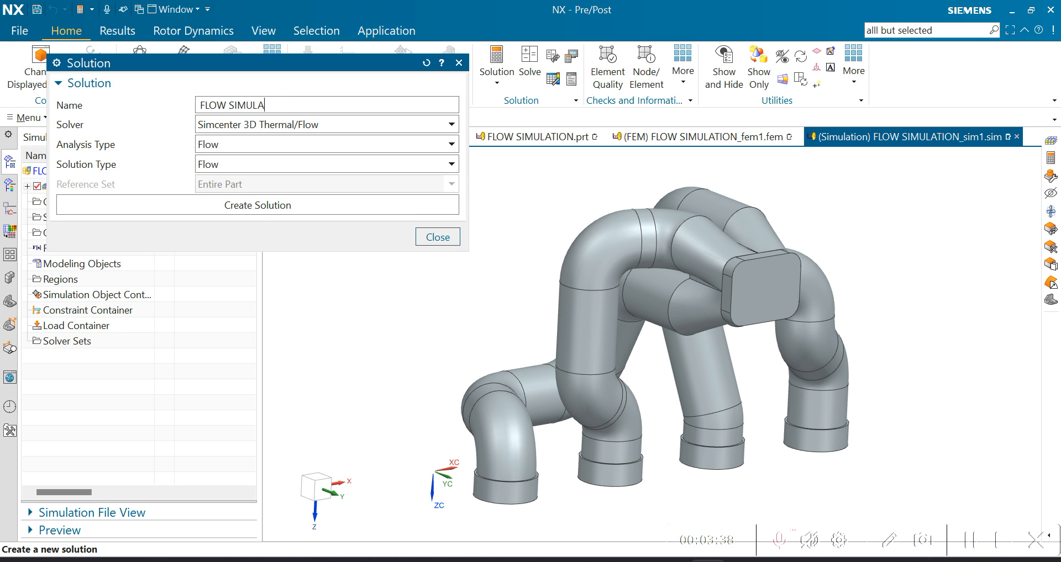
type("TION")
left_click(326, 123)
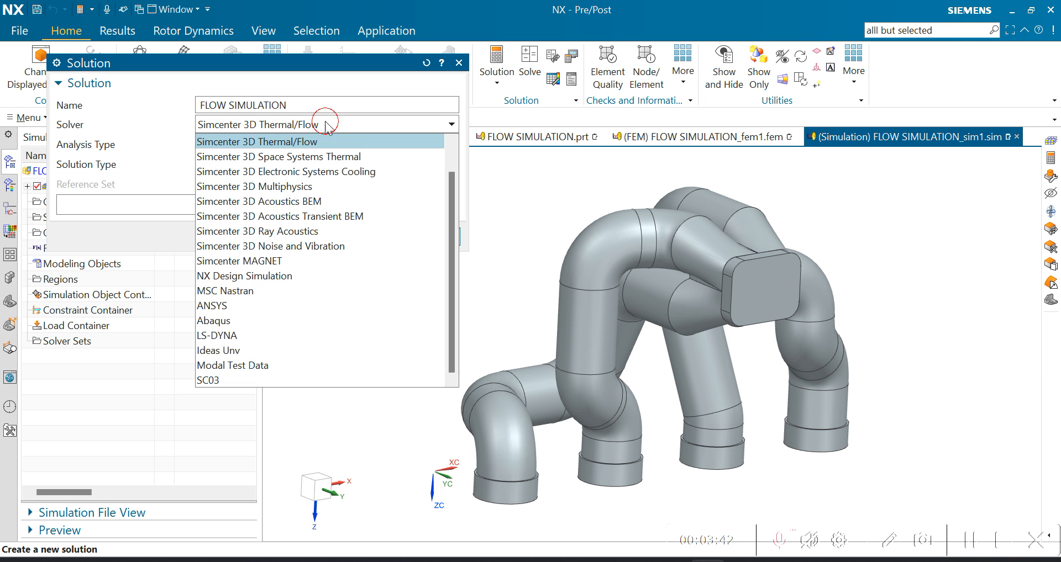
left_click(308, 141)
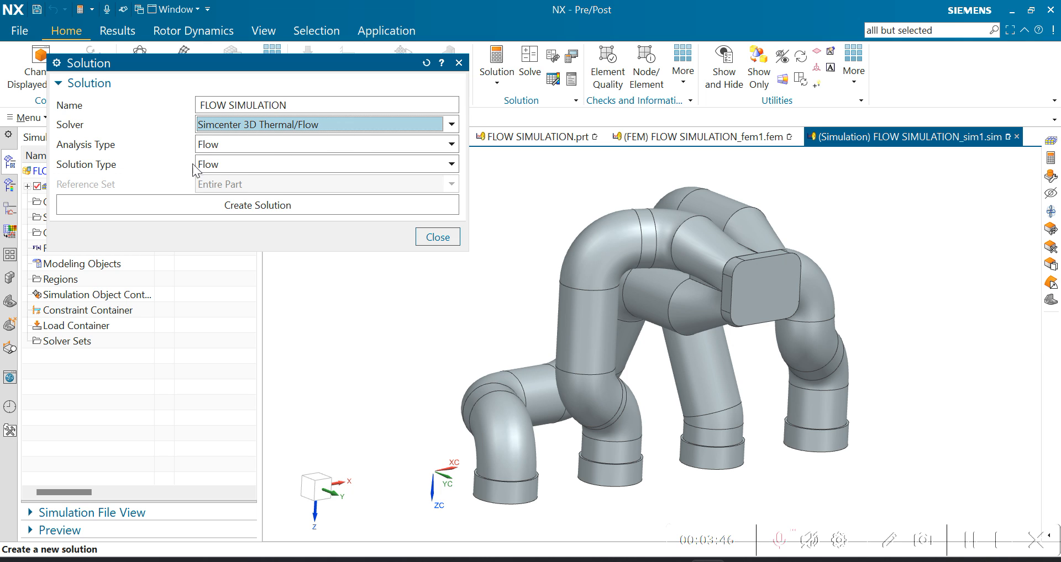
left_click(263, 206)
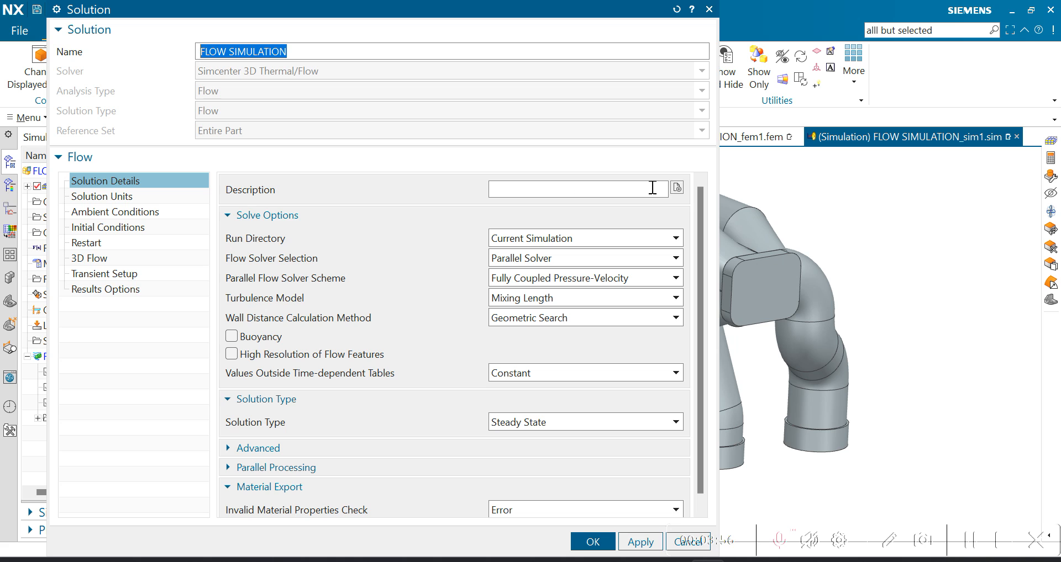
In the solution details, set the run directory to Simulation-Solution Name and the flow solver to Parallel Solver.
left_click(562, 241)
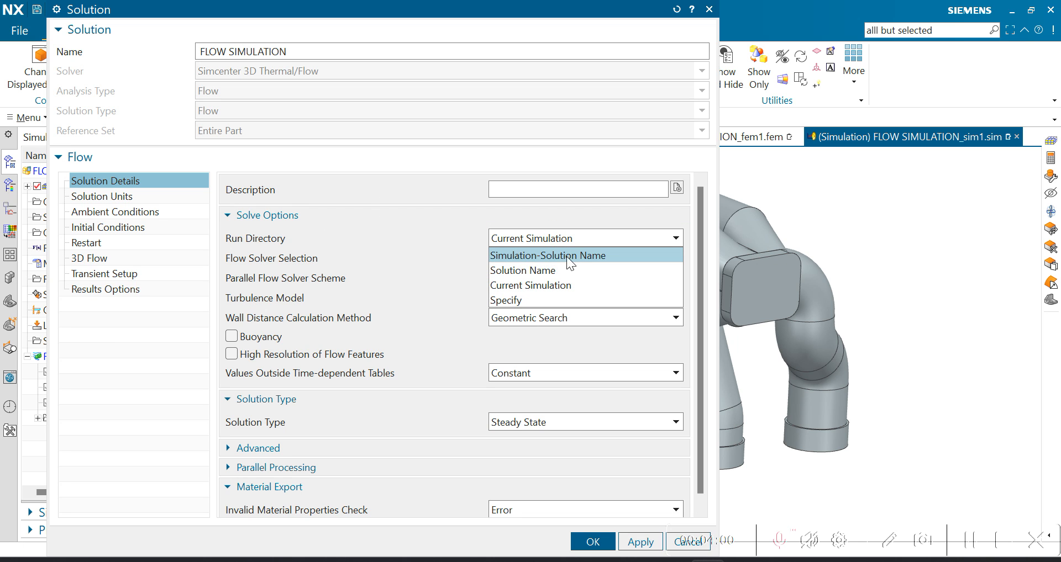
left_click(566, 256)
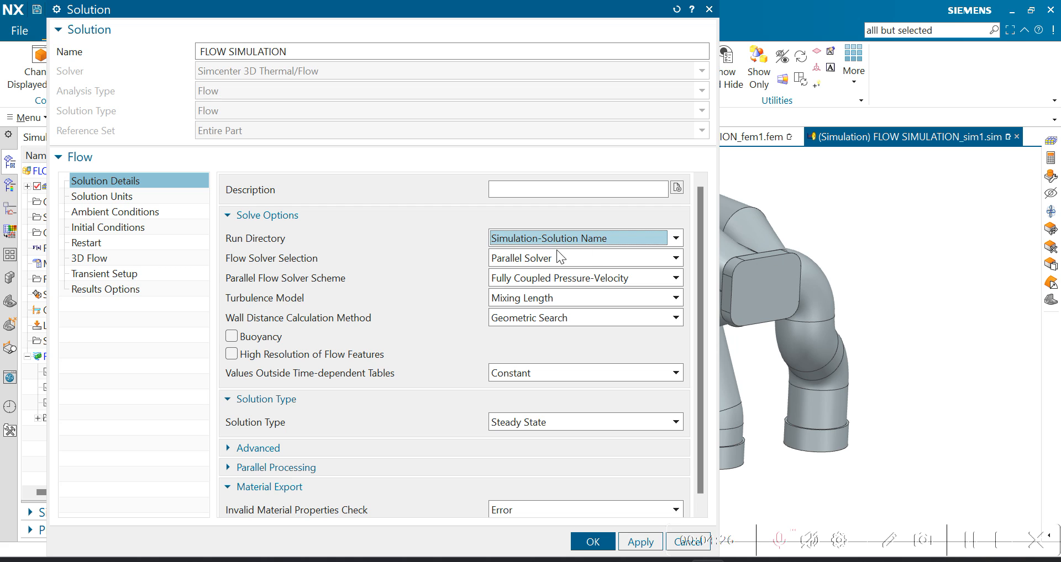
left_click(505, 257)
left_click(513, 291)
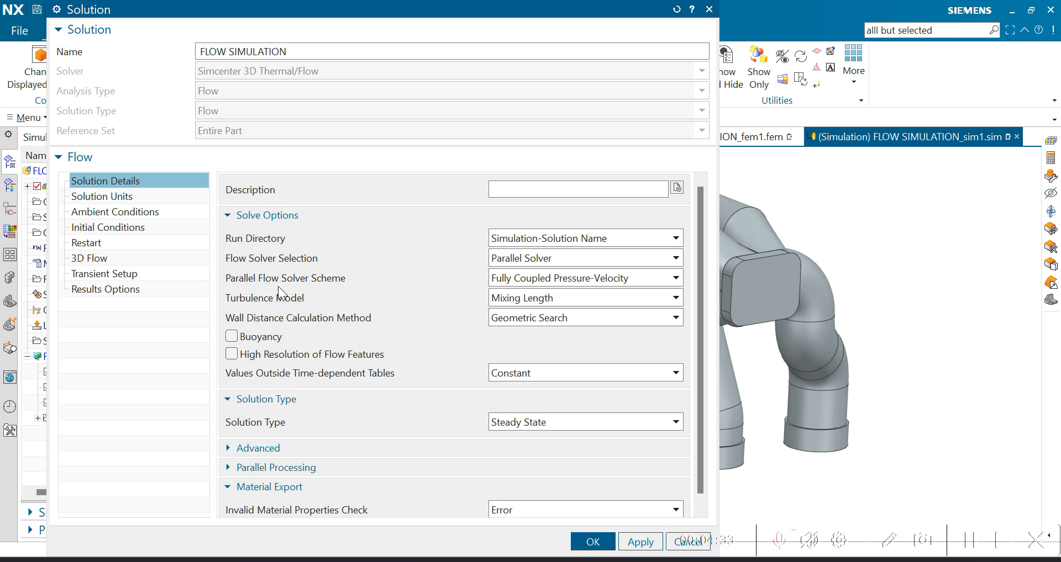
Choose the Fully Coupled Pressure-Velocity solver scheme and set the turbulence model to Standard K-Epsilon.
left_click(556, 277)
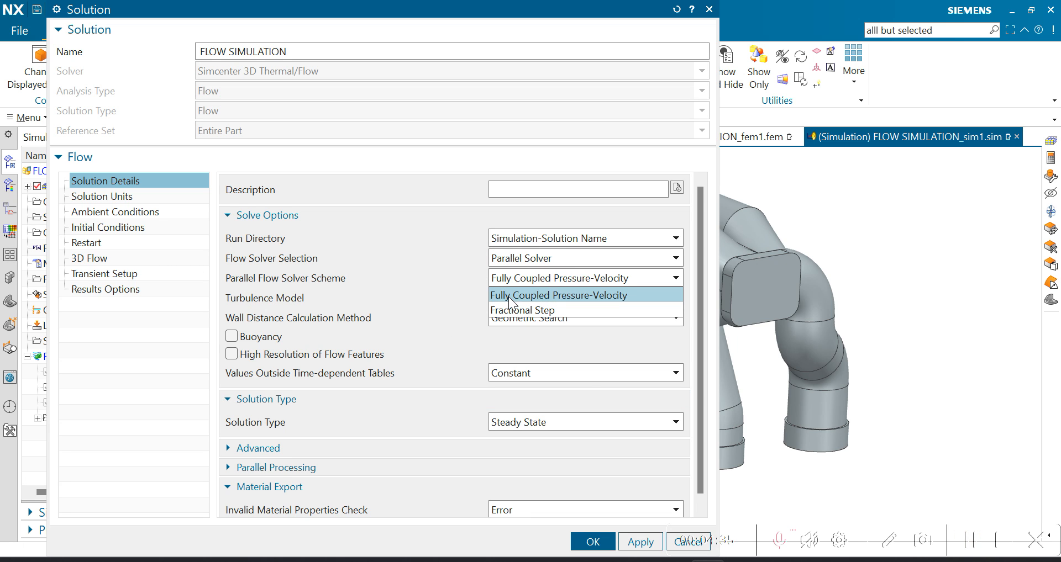
left_click(546, 295)
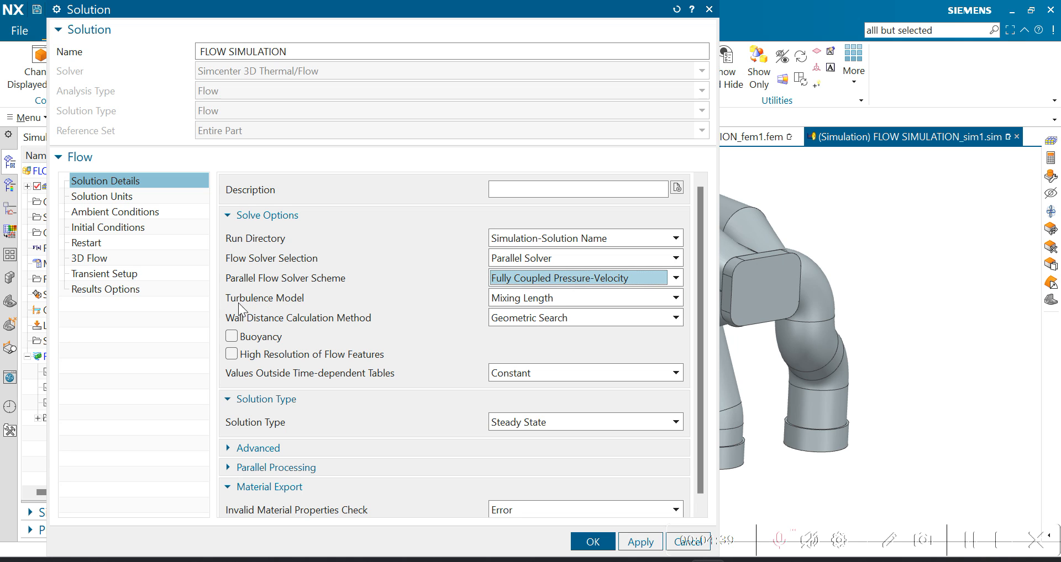
left_click(550, 299)
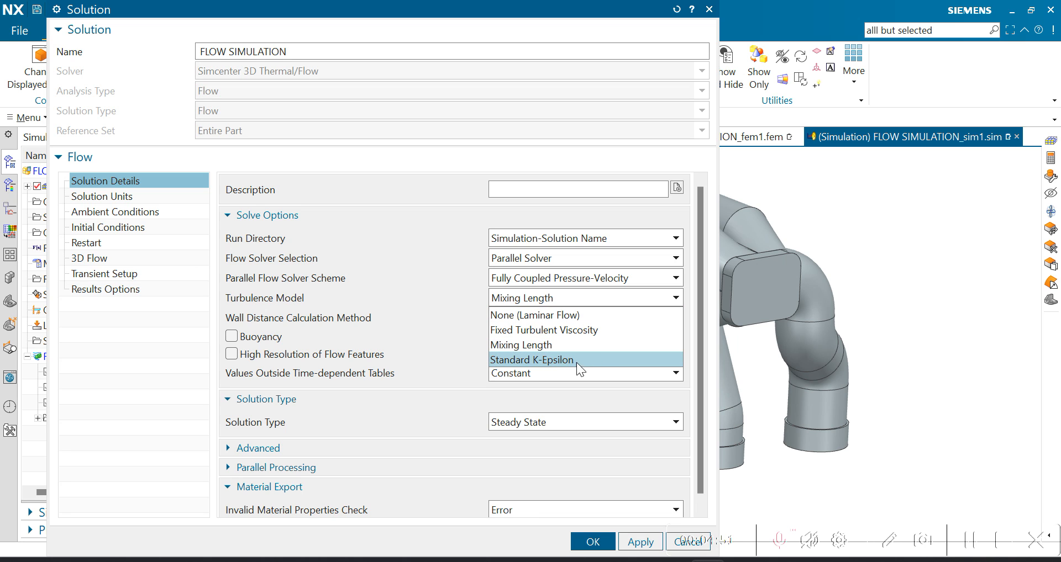
left_click(546, 363)
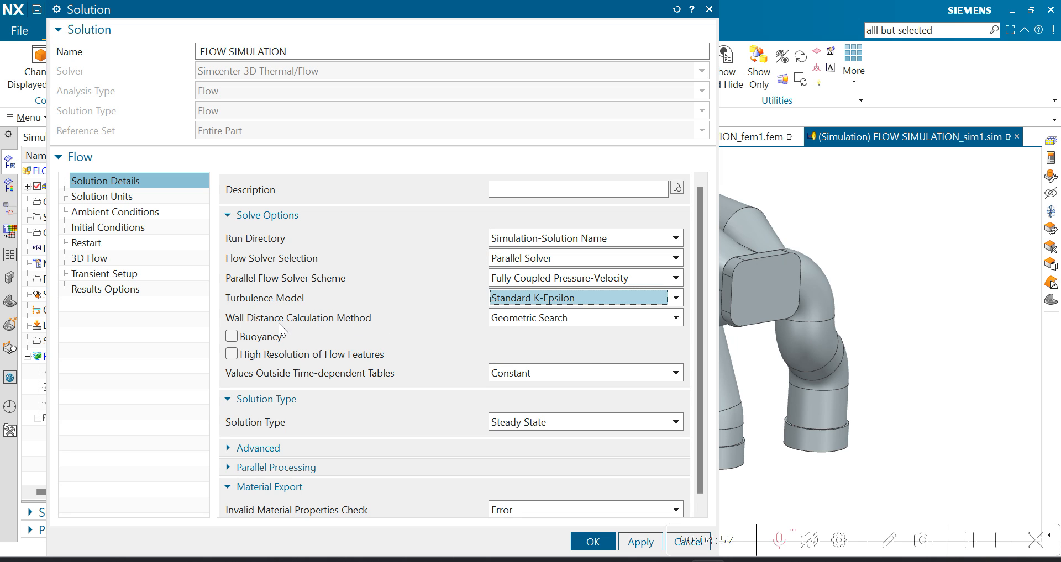
Set the wall distance calculation method to Geometric Search, review the ambient conditions, and confirm the flow solution.
left_click(529, 324)
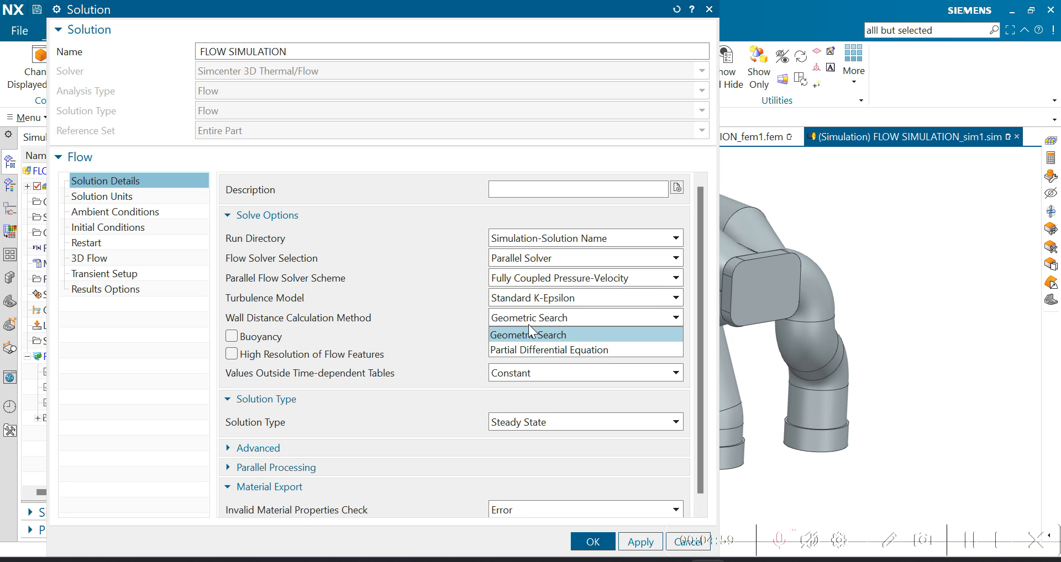
left_click(528, 331)
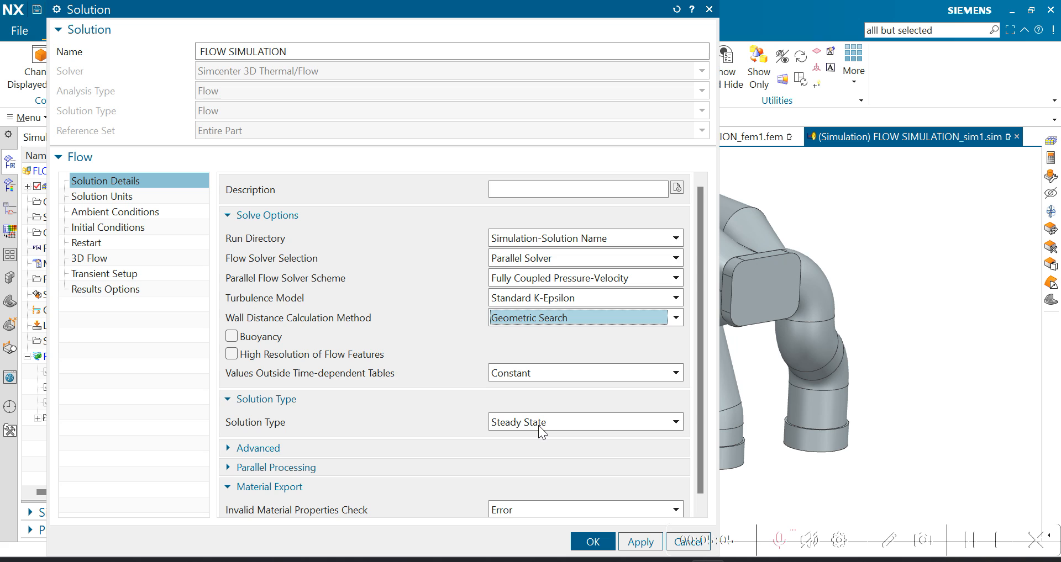
scroll(534, 438, "down", 1)
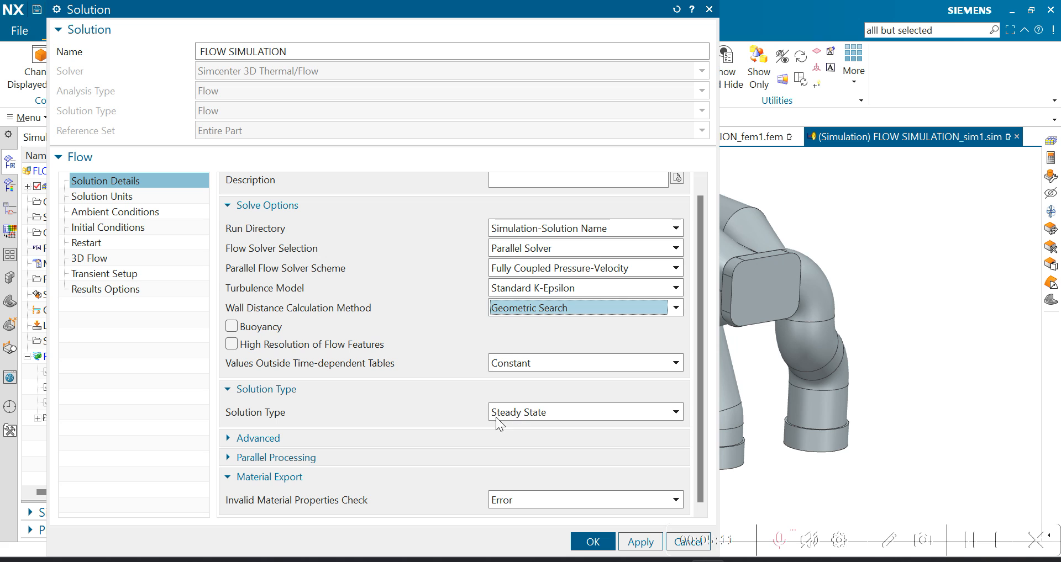
left_click(101, 196)
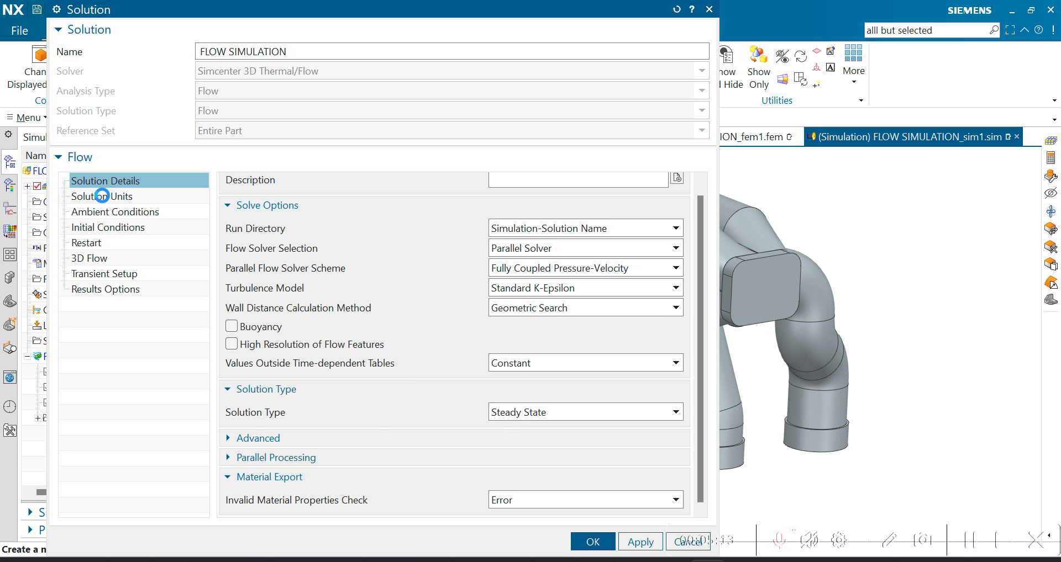
left_click(112, 216)
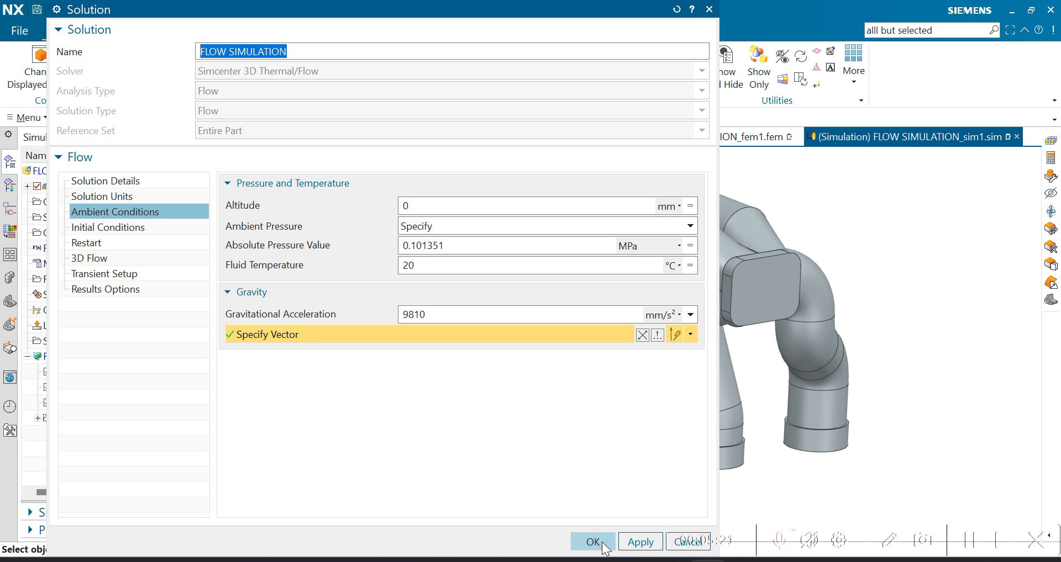
left_click(102, 181)
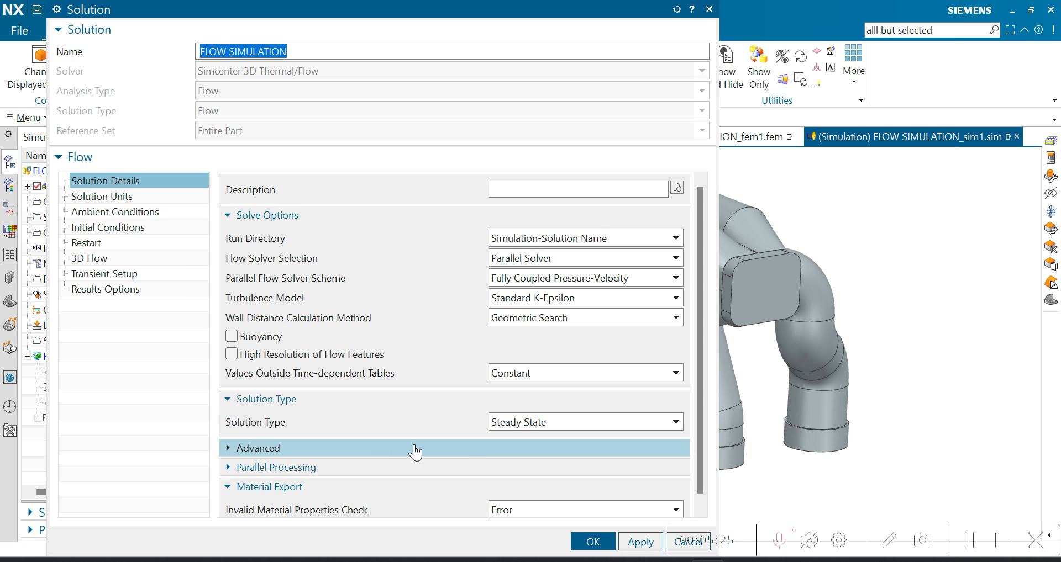
left_click(592, 542)
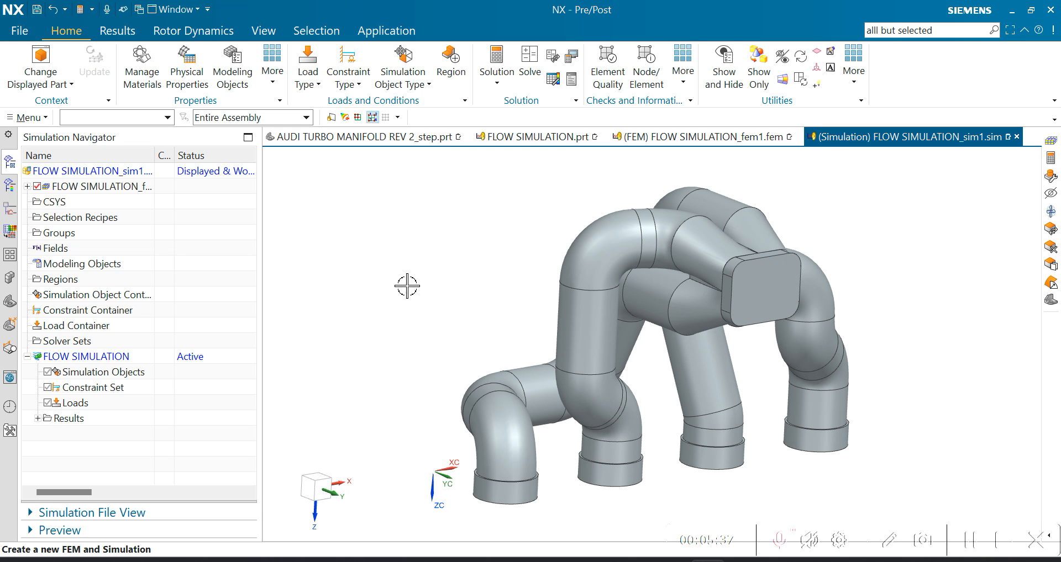
scroll(472, 255, "down", 1)
mouse_move(883, 329)
middle_mouse_down()
mouse_move(834, 315)
mouse_move(873, 317)
middle_mouse_up()
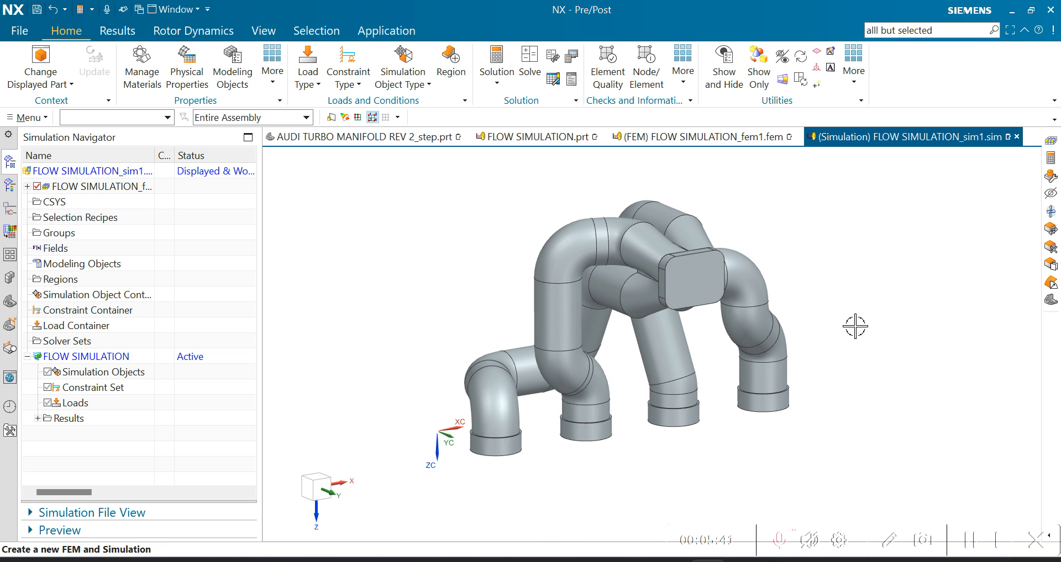
scroll(415, 270, "up", 4)
scroll(436, 262, "down", 4)
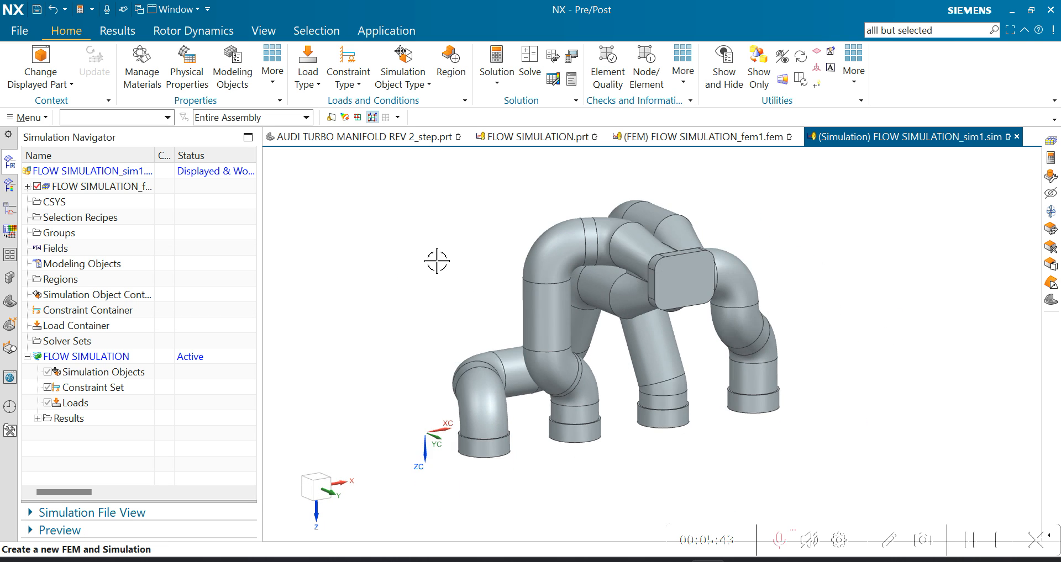
left_click(846, 257)
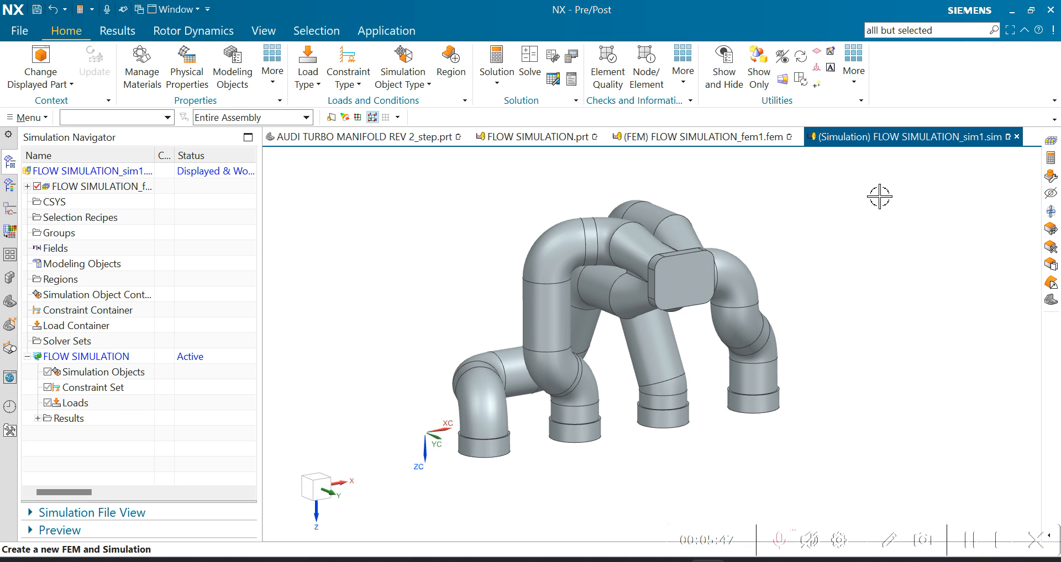
Switch to the FEM file, start a 3D tetrahedral mesh with TET10 elements, and select both manifold flow bodies.
left_click(717, 136)
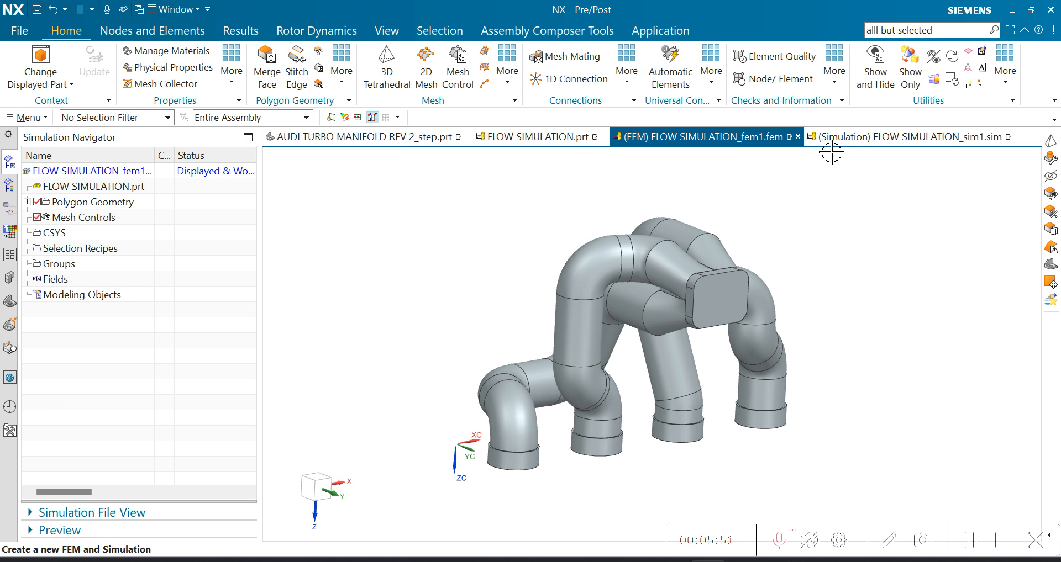
scroll(430, 288, "up", 3)
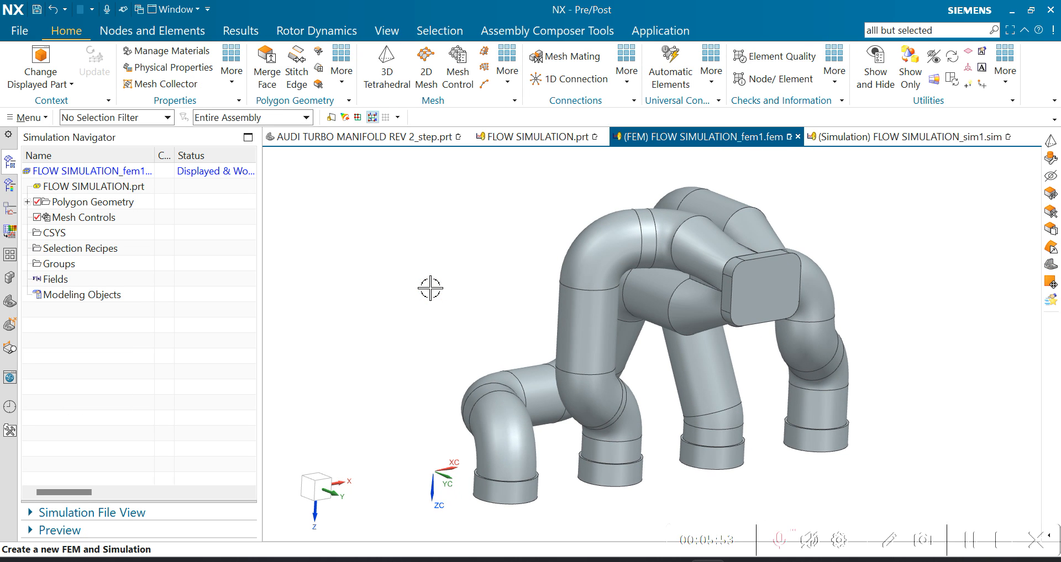
scroll(430, 288, "down", 1)
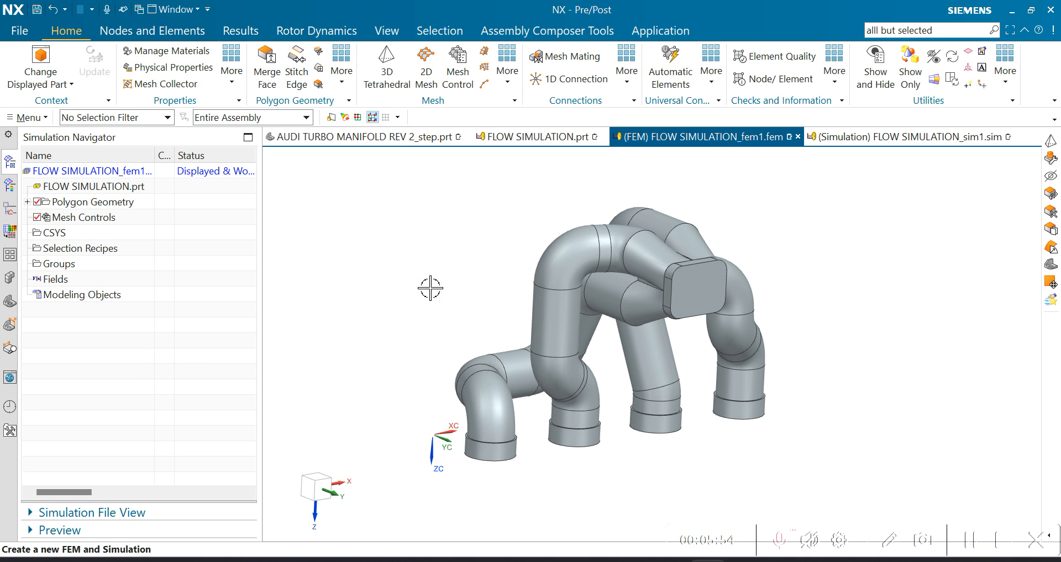
left_click(395, 61)
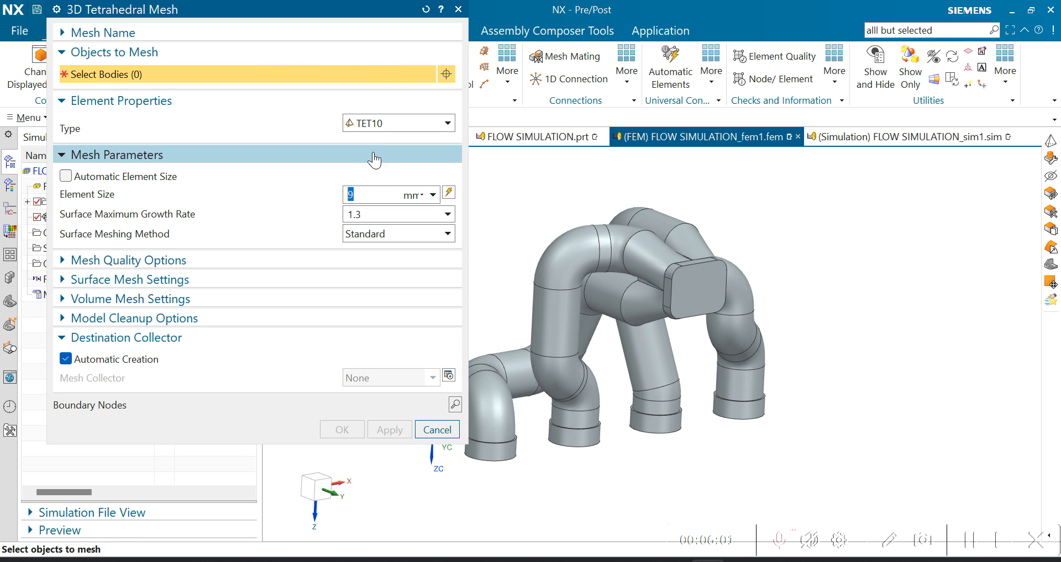
left_click(376, 125)
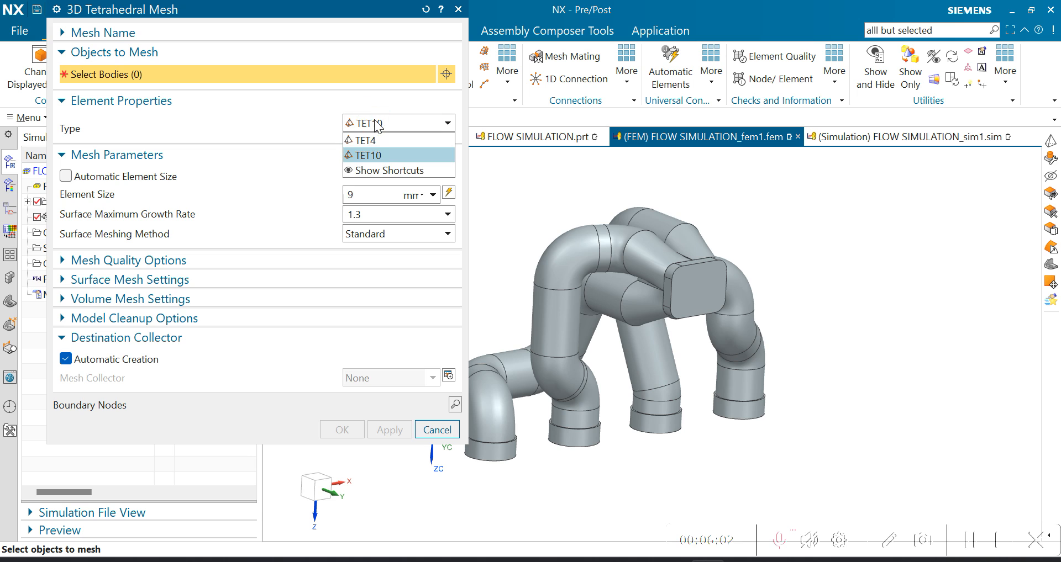
left_click(384, 156)
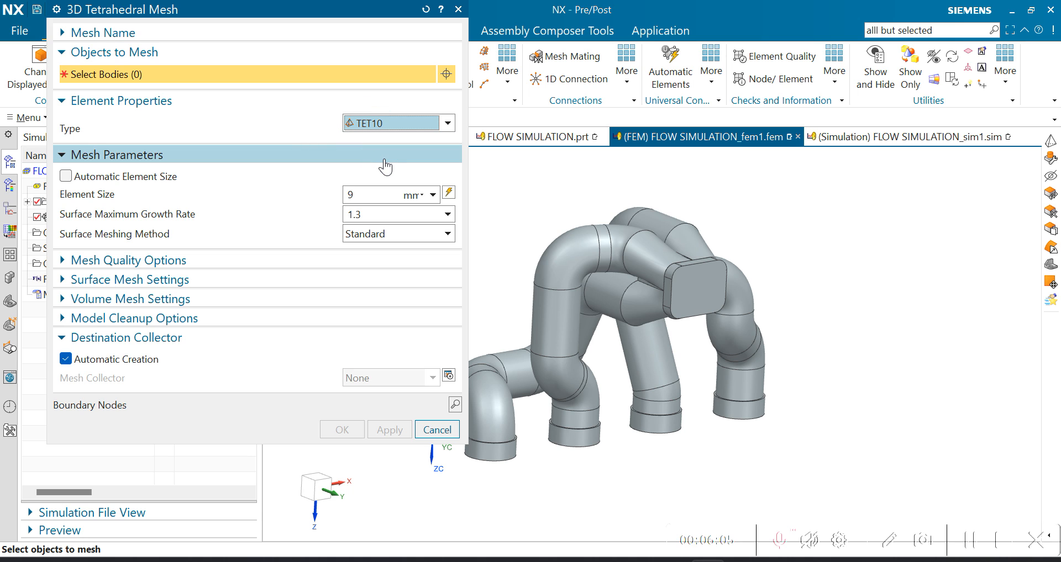
scroll(930, 371, "down", 2)
scroll(930, 370, "down", 1)
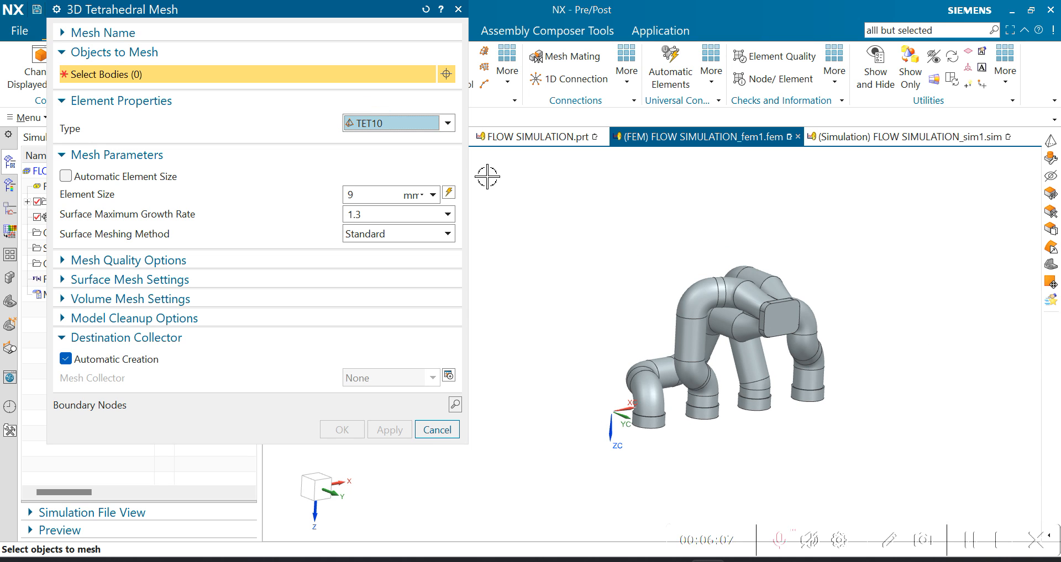
left_click_drag(898, 225, 578, 448)
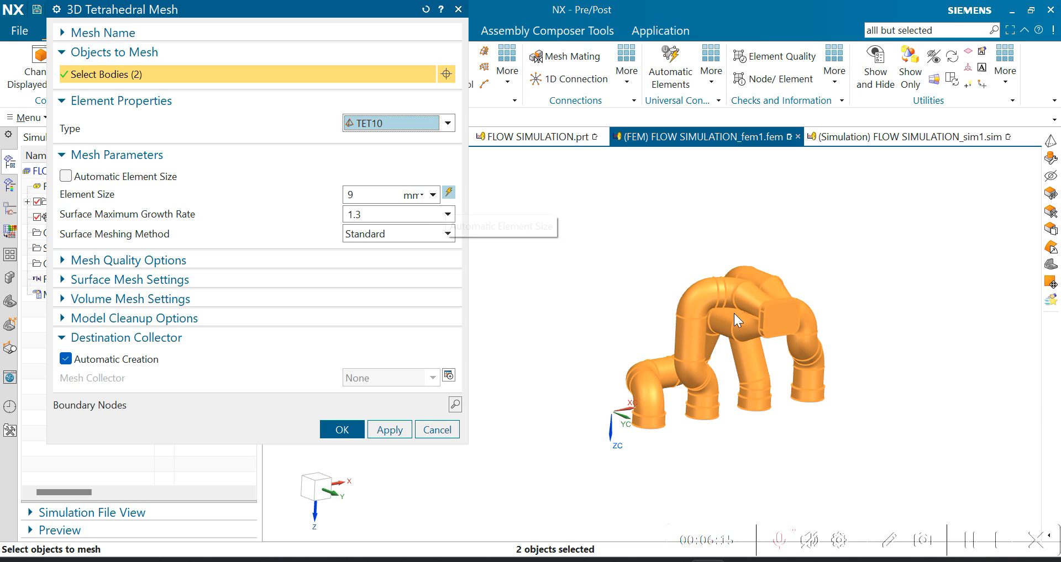
Calculate the automatic element size for the selected bodies and halve it by setting the element size to 19.4/2 mm.
left_click(450, 197)
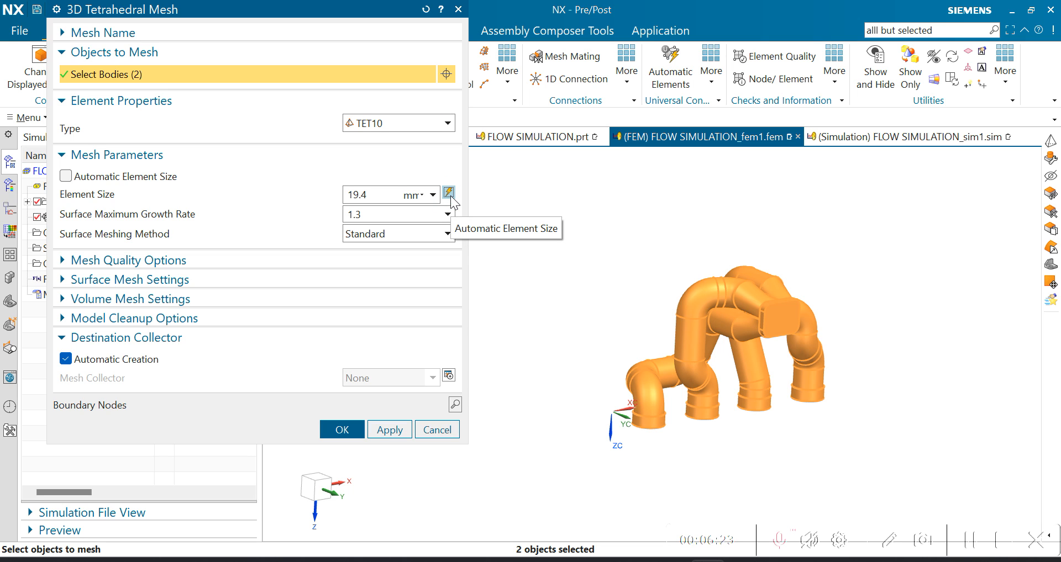
left_click(384, 196)
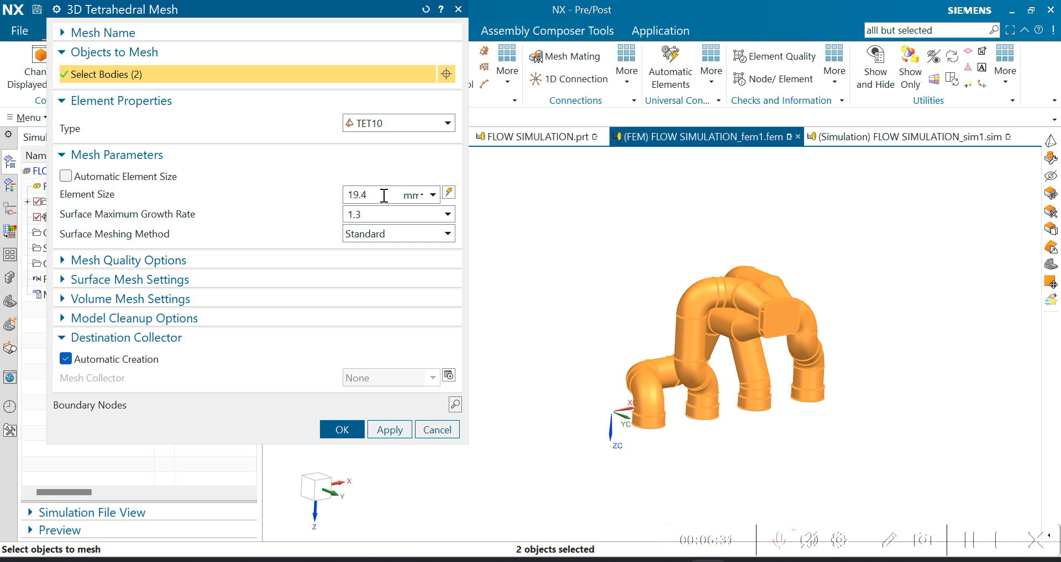
type("?")
key("BackSpace")
type("/2")
key("Return")
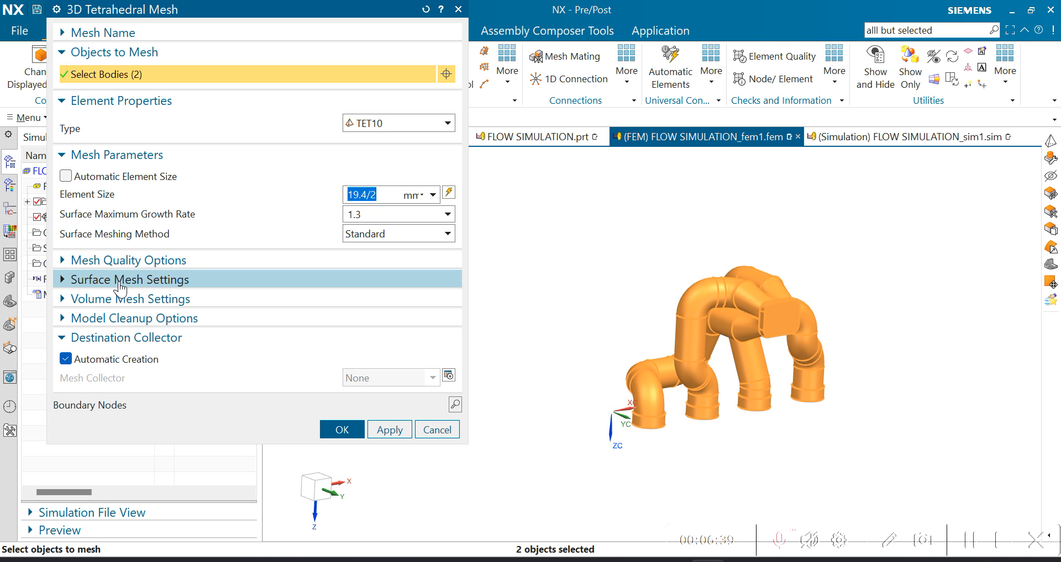
left_click(146, 281)
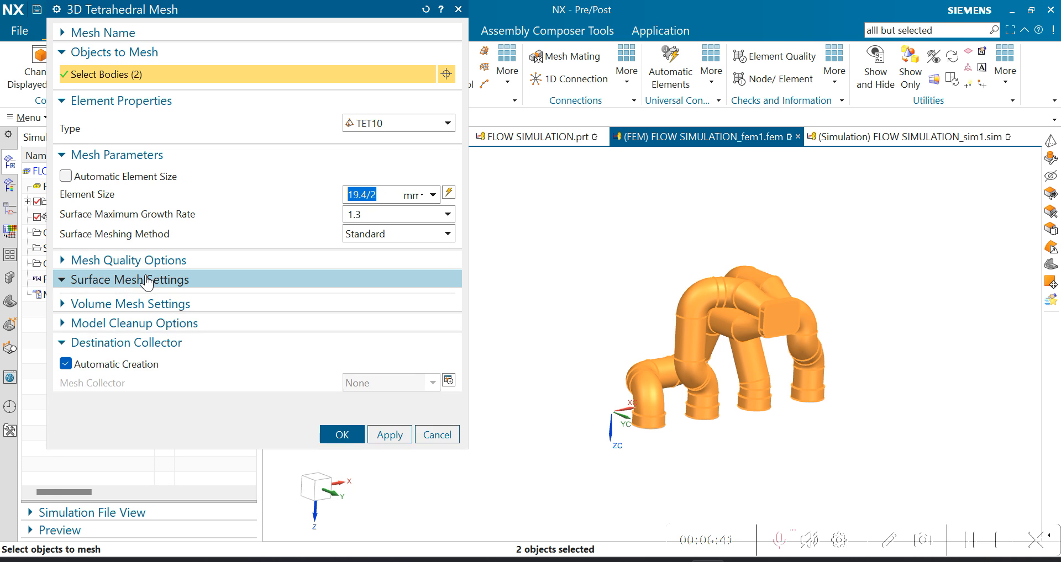
left_click(146, 281)
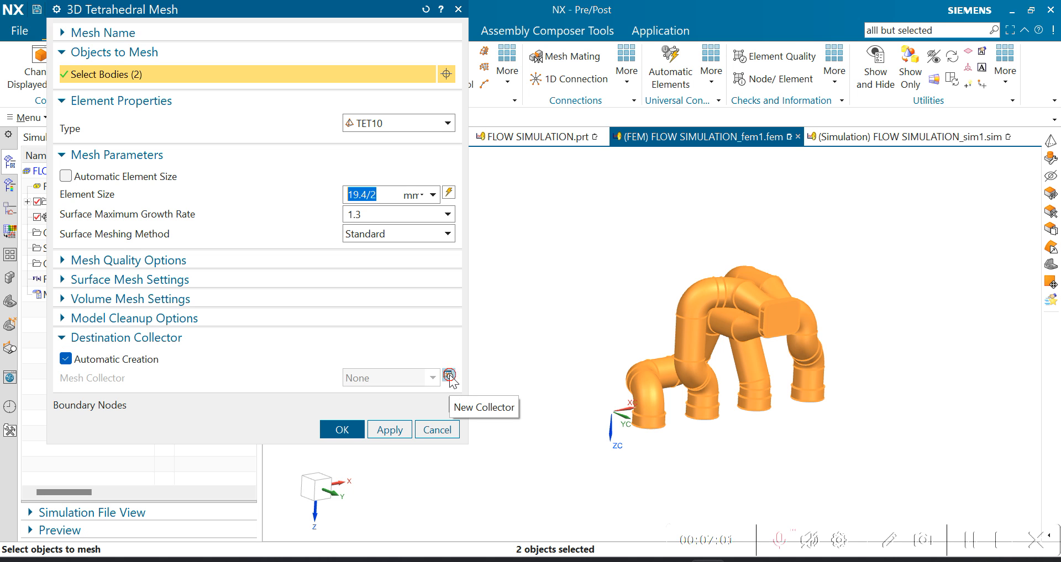
Start a new destination mesh collector of type Pure Substance and assign it the library material Air.
key("Escape")
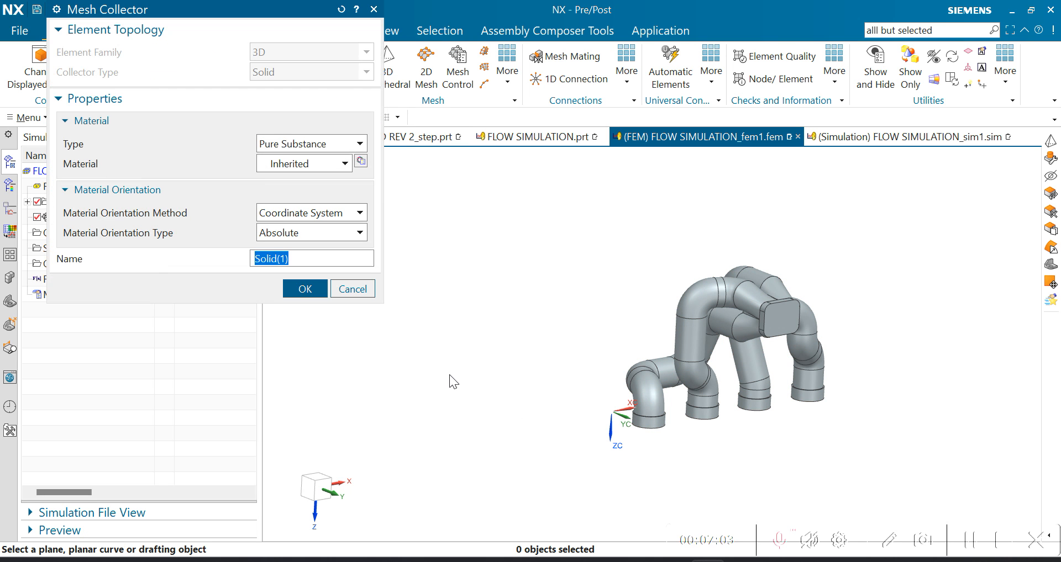
left_click_drag(86, 8, 97, 55)
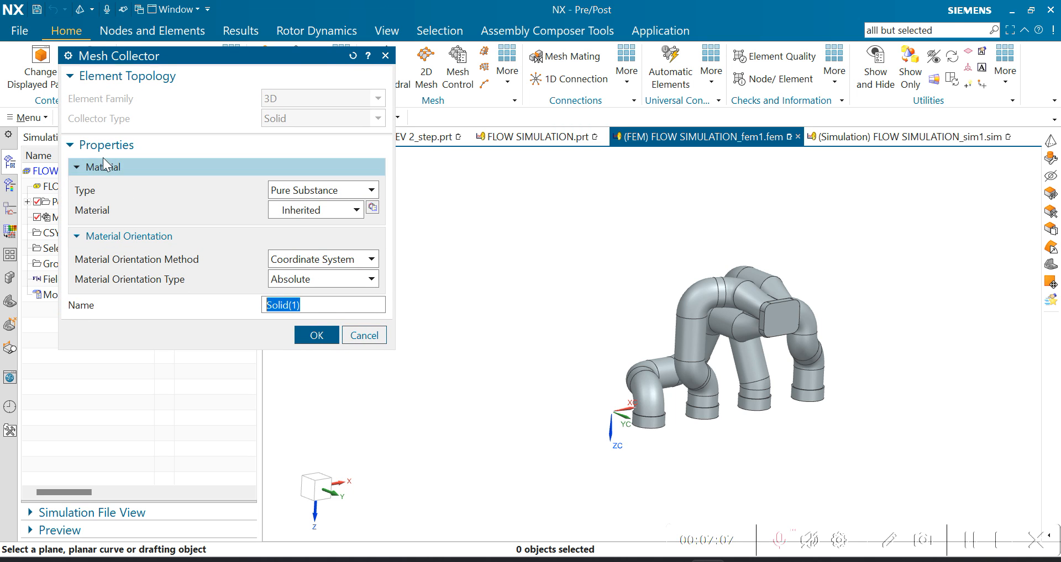
left_click(371, 190)
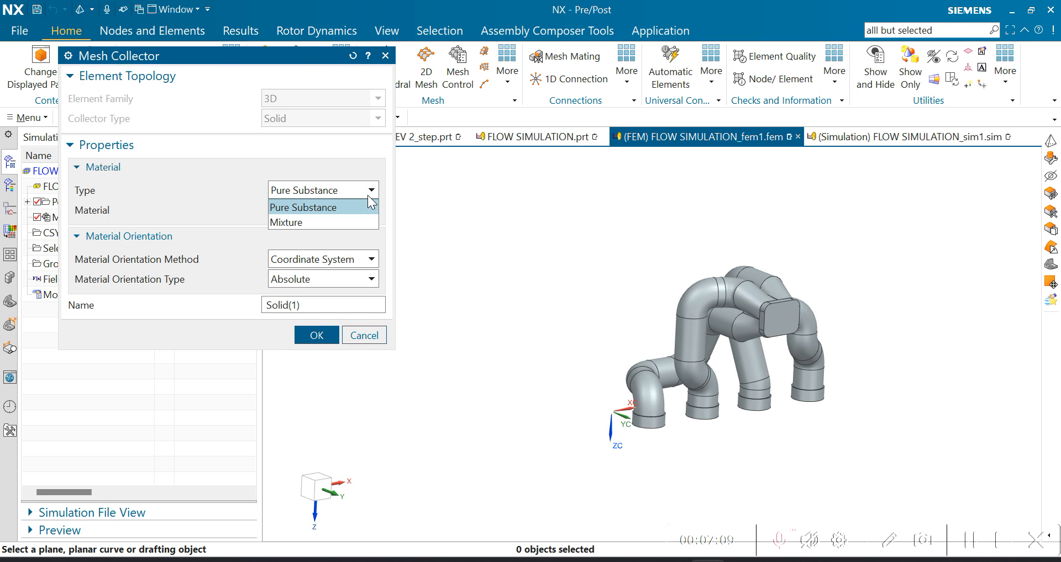
left_click(372, 207)
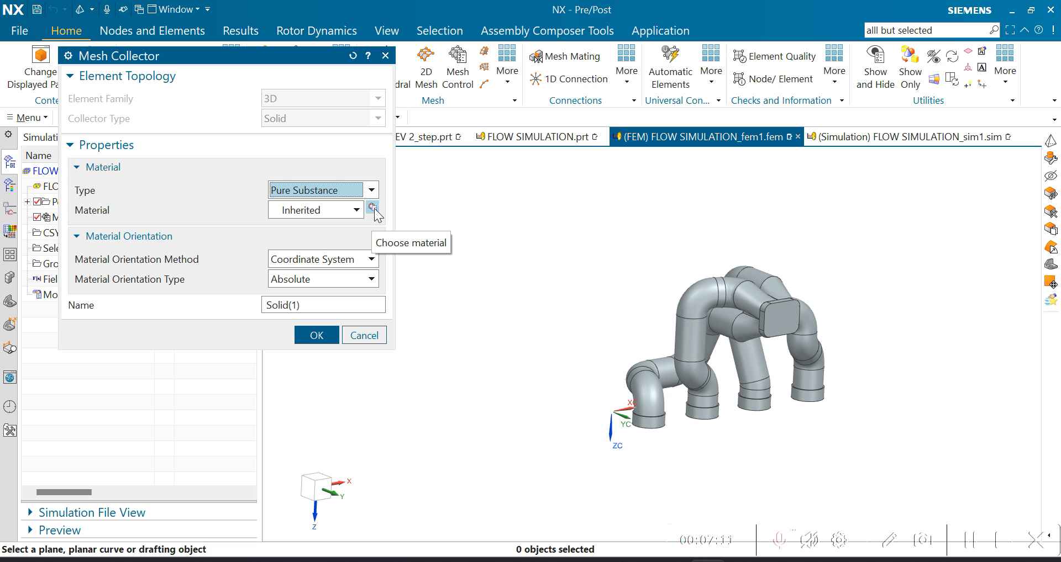
left_click(372, 208)
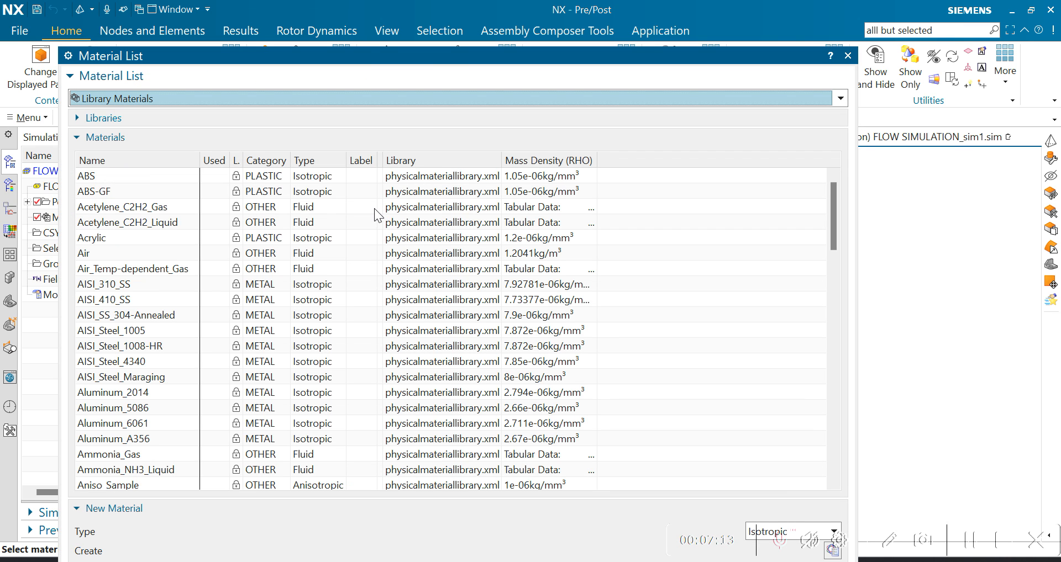
left_click(89, 255)
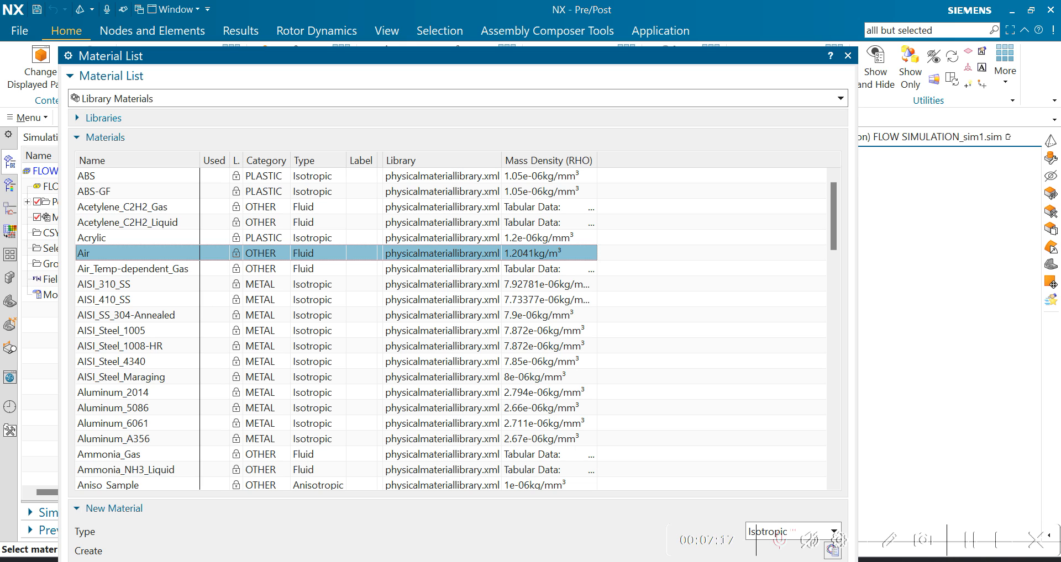
key("Return")
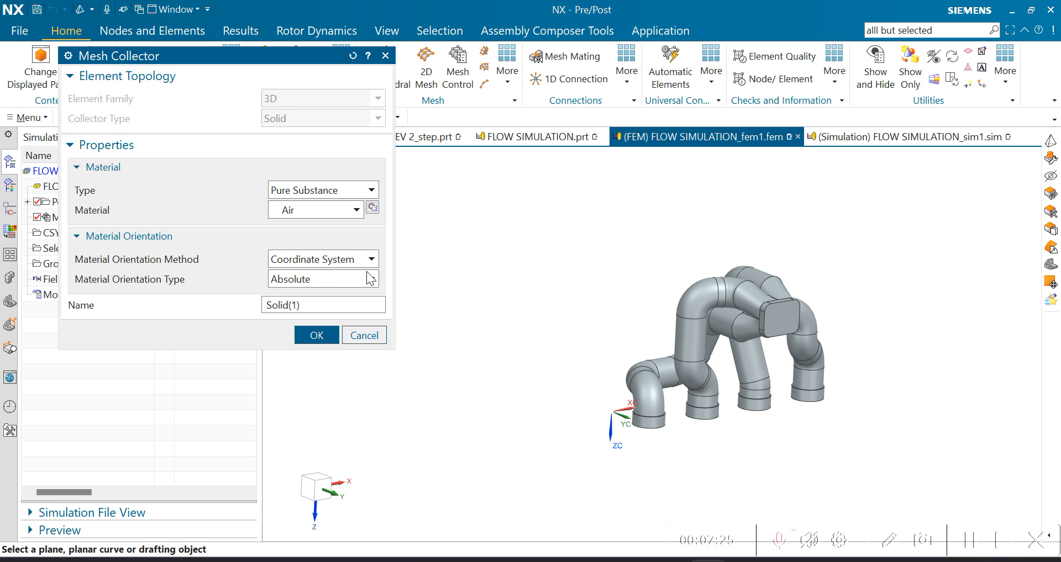
Name the mesh collector AIR1 and create it as the destination for the tetrahedral mesh.
left_click_drag(319, 305, 195, 313)
type("AIR1")
left_click(319, 335)
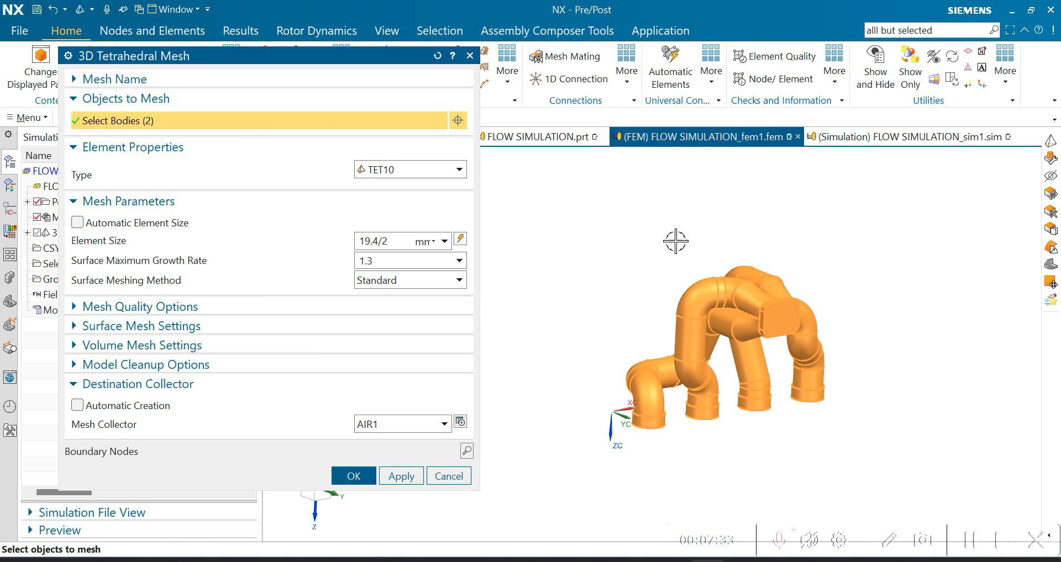
Generate the TET10 mesh on the two selected bodies in the AIR1 collector and inspect the meshed manifold.
left_click_drag(138, 55, 149, 31)
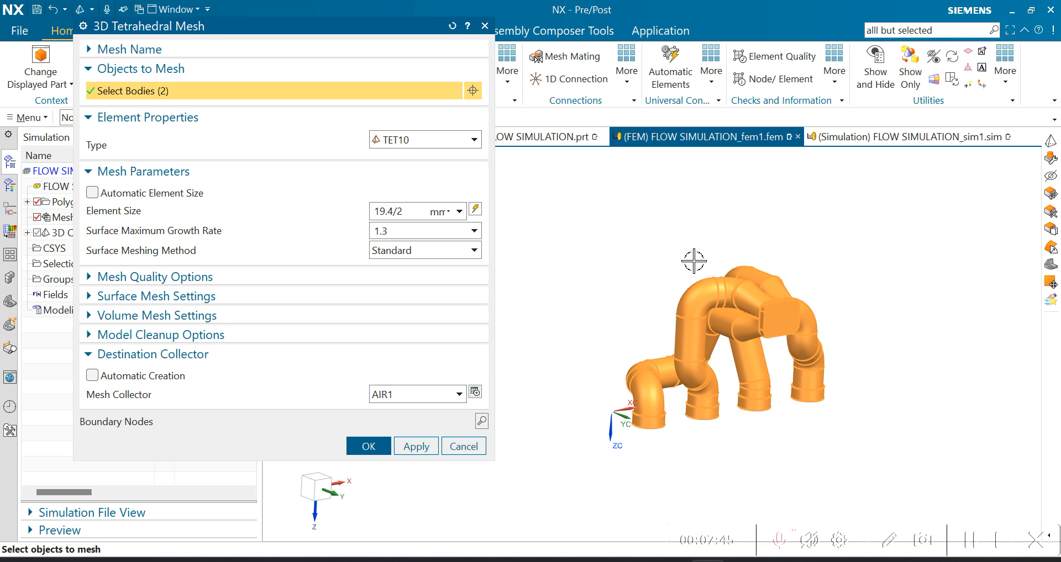
left_click(365, 446)
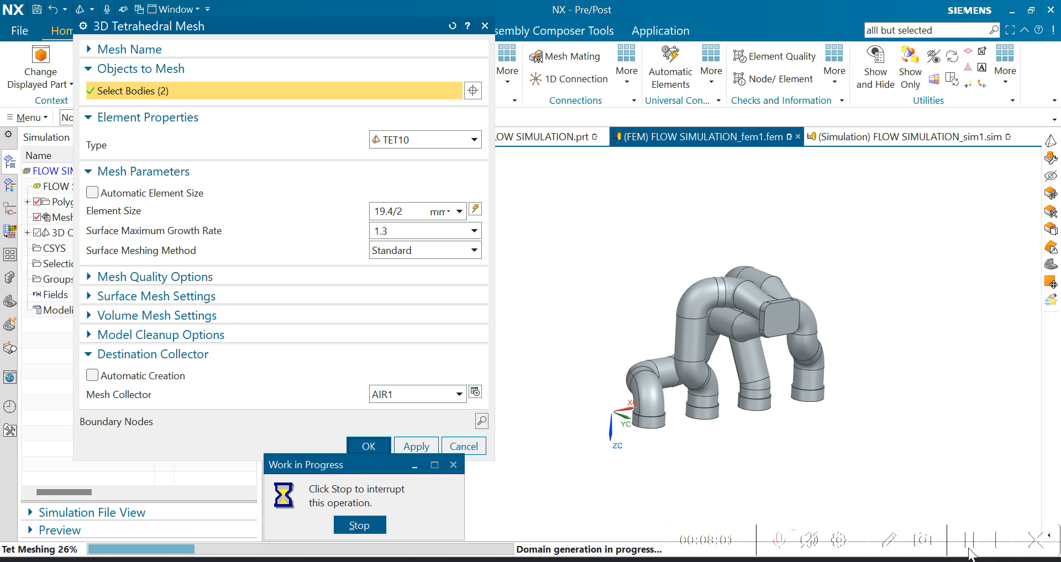
left_click(970, 546)
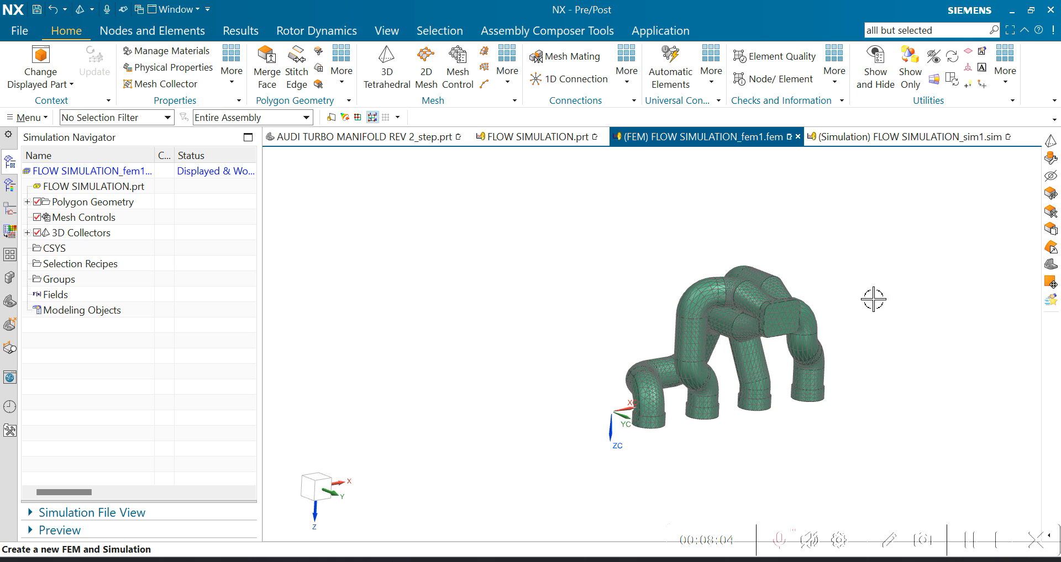
scroll(868, 313, "up", 3)
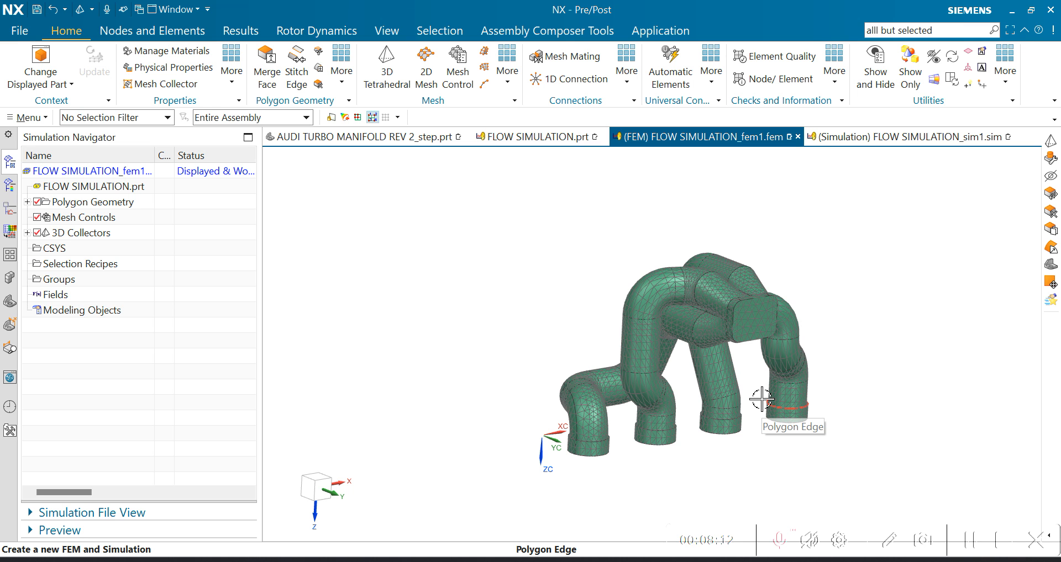
Switch from the meshed FEM to the simulation file FLOW SIMULATION_sim1.sim.
middle_click_drag(602, 375, 666, 352)
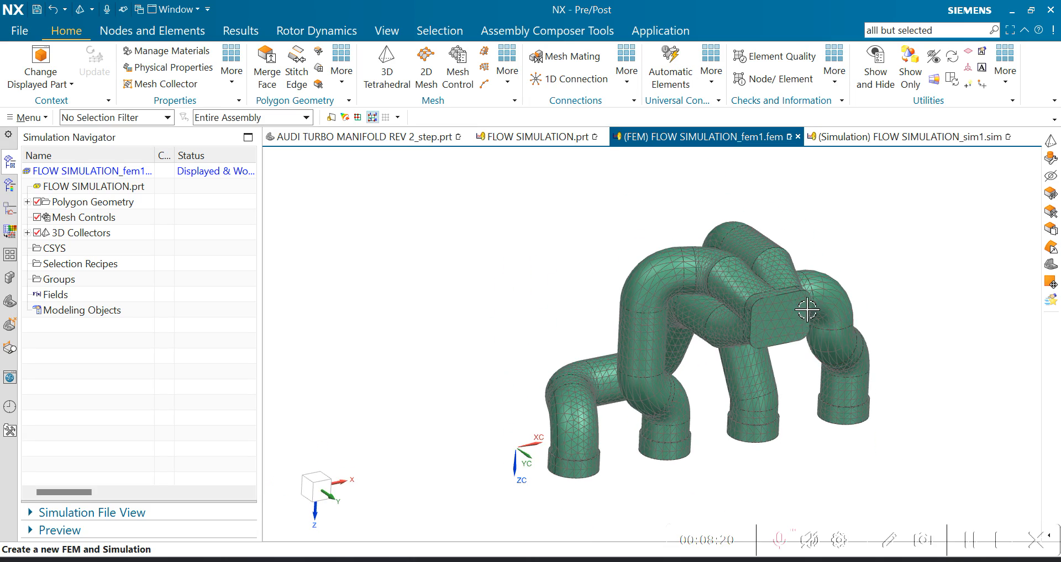
middle_click_drag(575, 484, 550, 286)
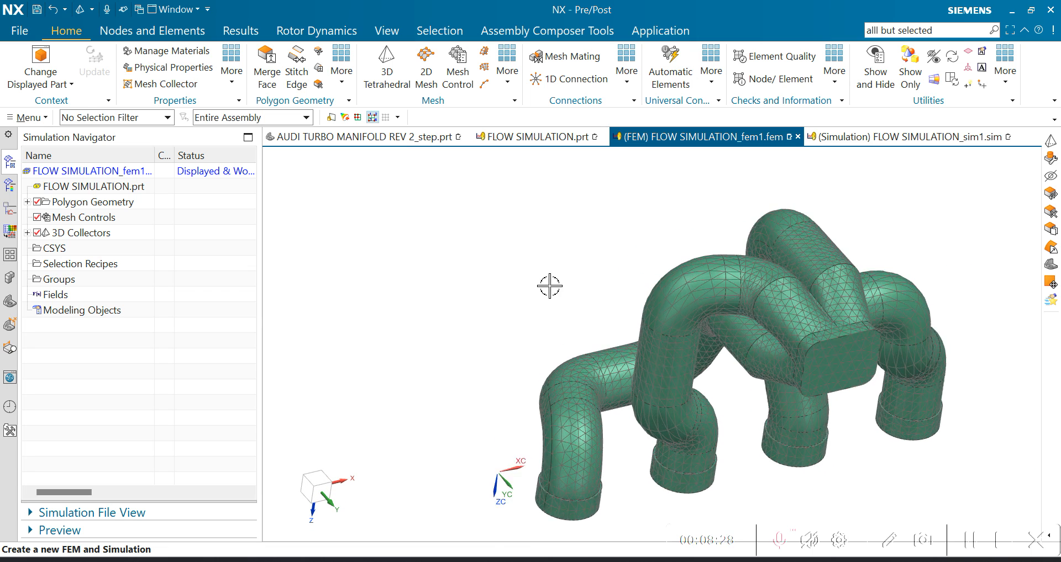
scroll(552, 285, "down", 3)
middle_click_drag(669, 314, 893, 329)
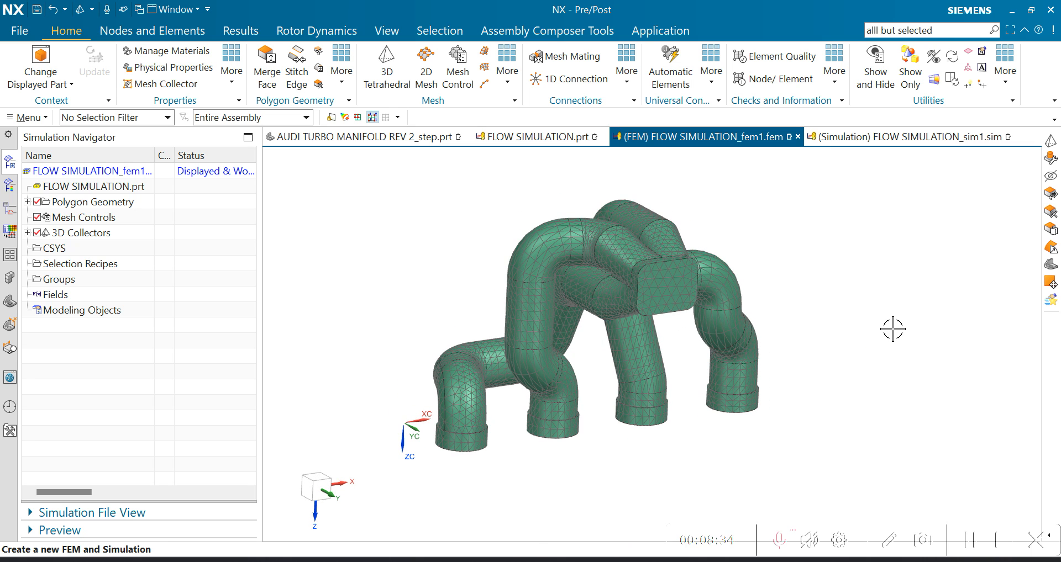
scroll(832, 247, "up", 2)
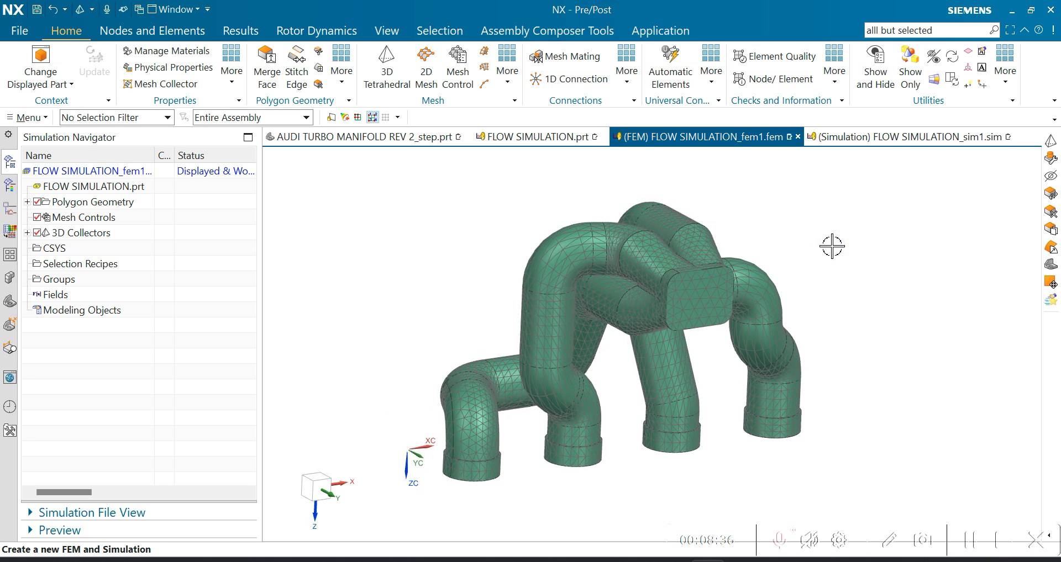
scroll(578, 242, "down", 2)
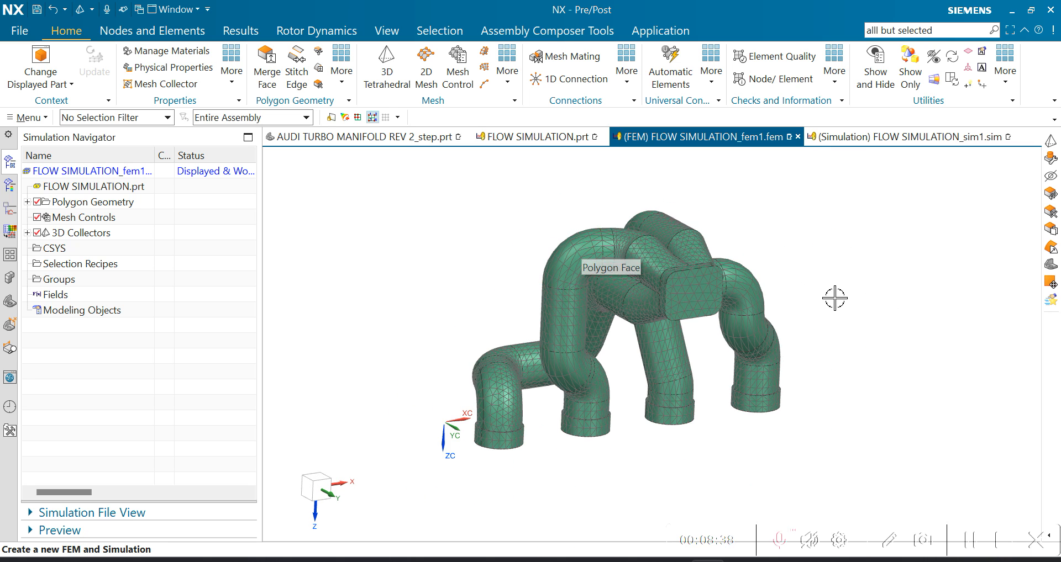
left_click(924, 138)
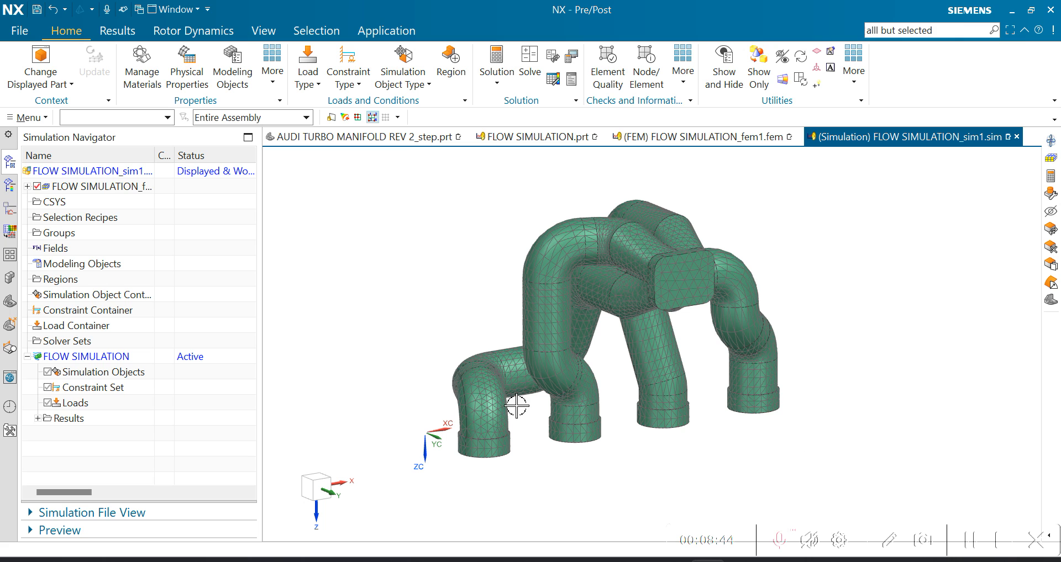
middle_click_drag(630, 309, 876, 329)
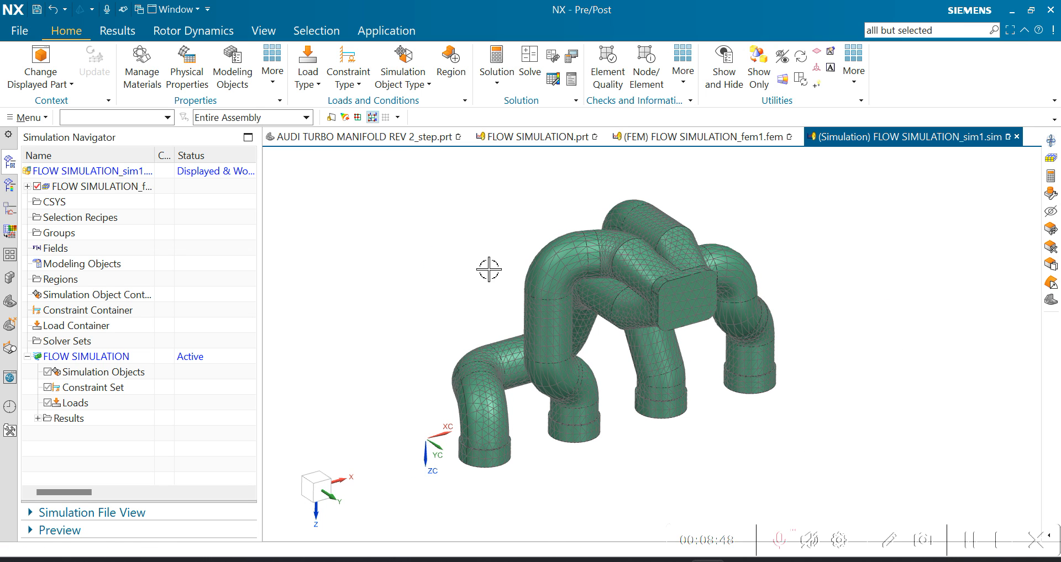
Start a Flow Boundary Condition simulation object of type Inlet Flow.
left_click(421, 93)
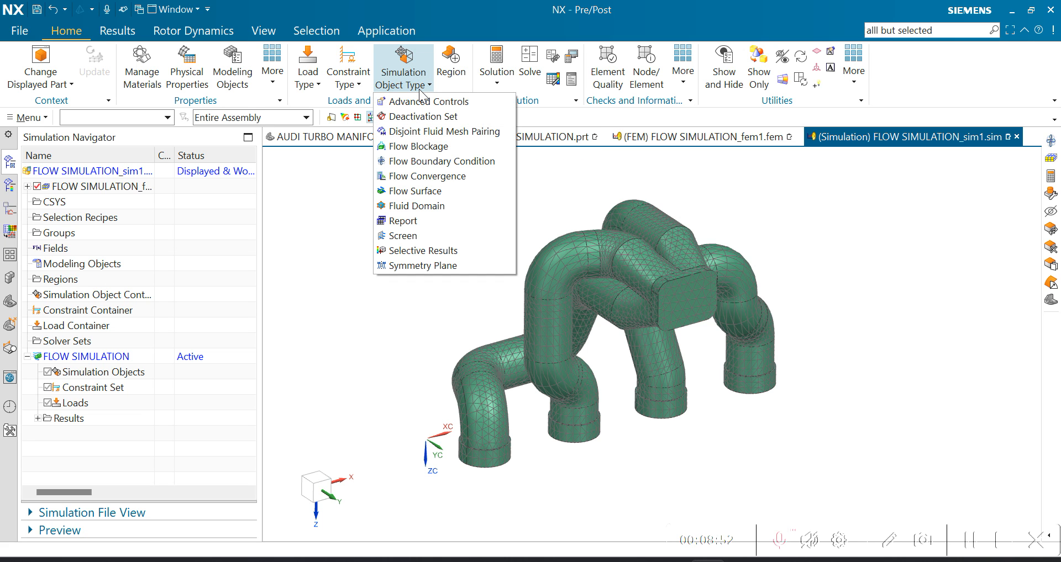
left_click(430, 164)
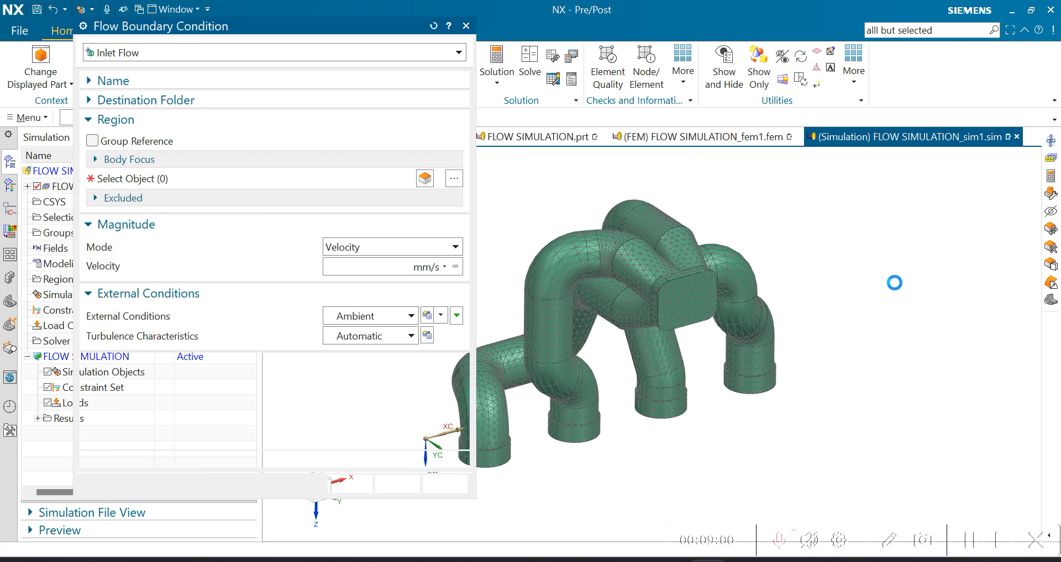
scroll(894, 282, "down", 2)
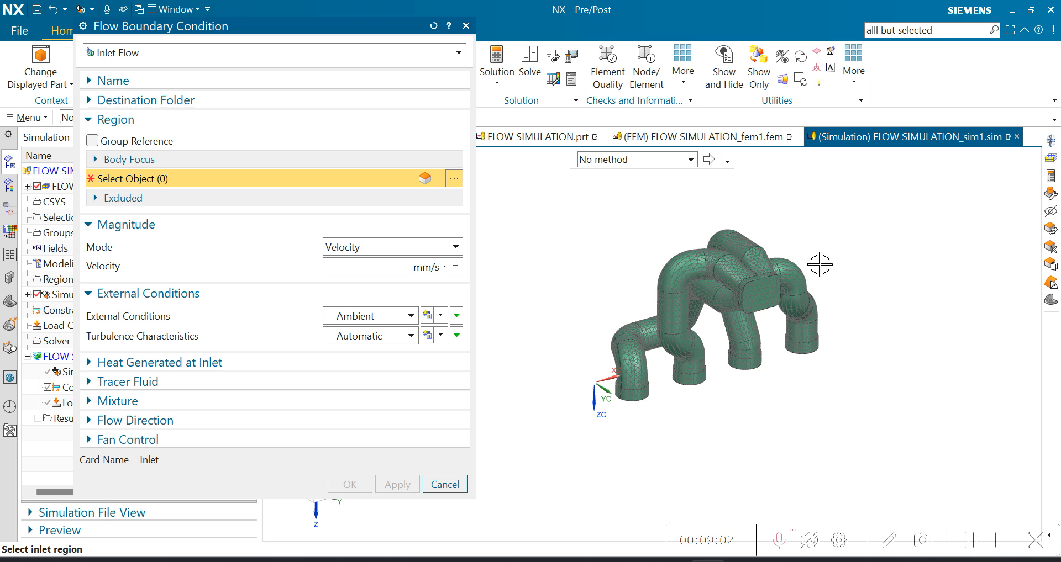
scroll(737, 247, "up", 1)
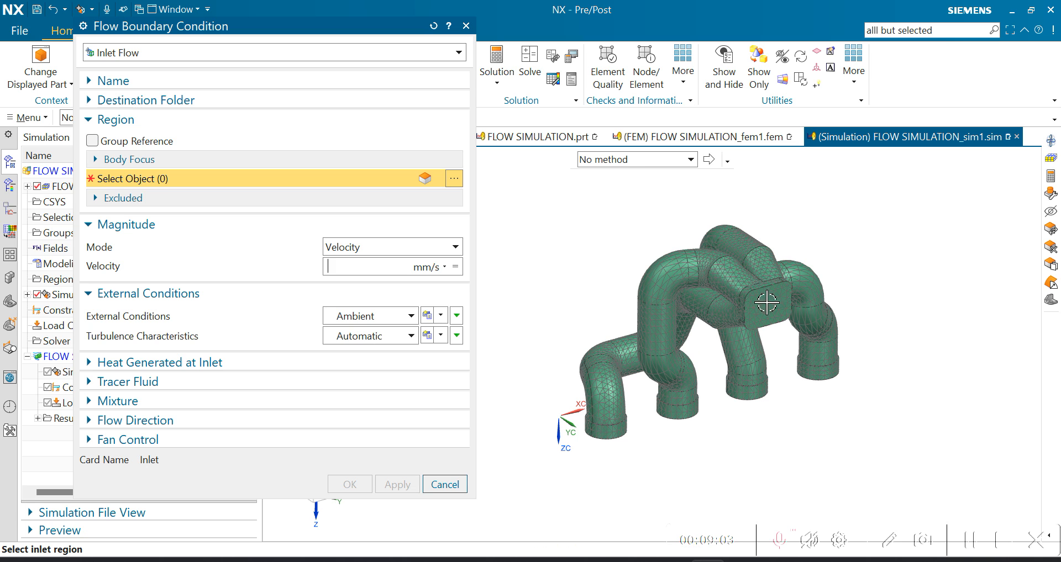
left_click(148, 54)
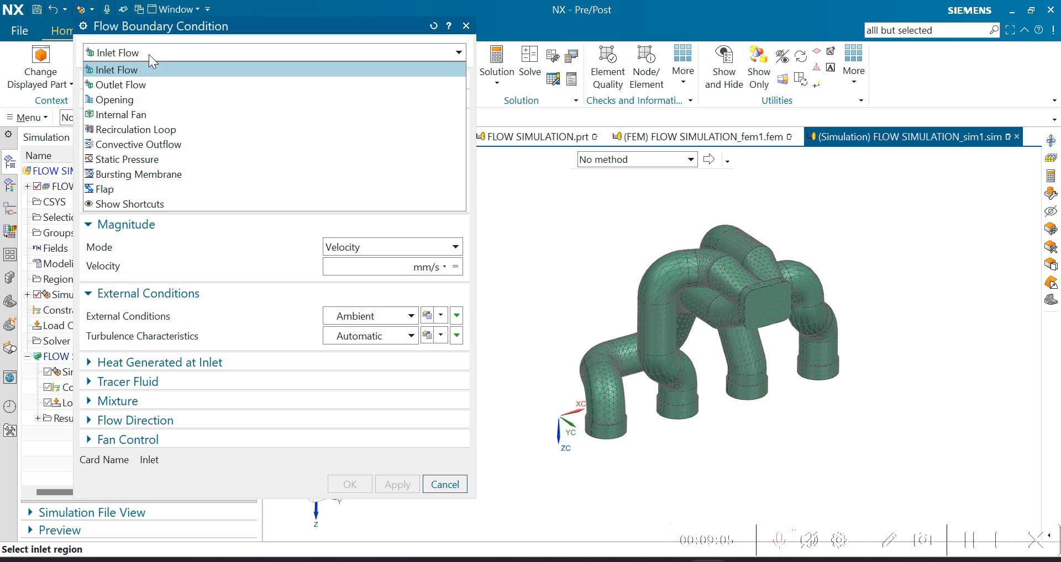
left_click(118, 71)
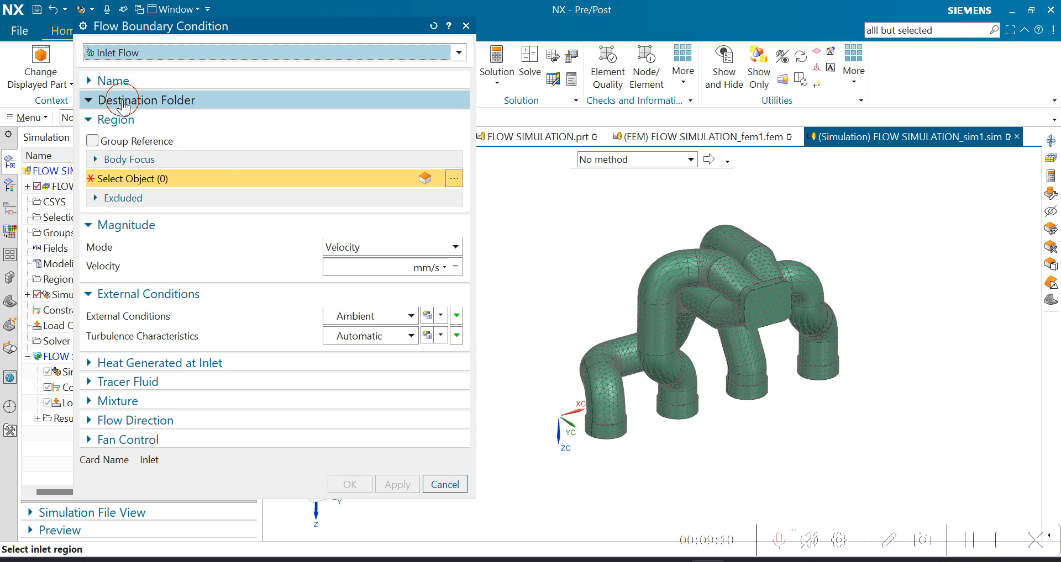
Name the inlet flow boundary condition INLET.
left_click(119, 105)
left_click(121, 104)
left_click(119, 86)
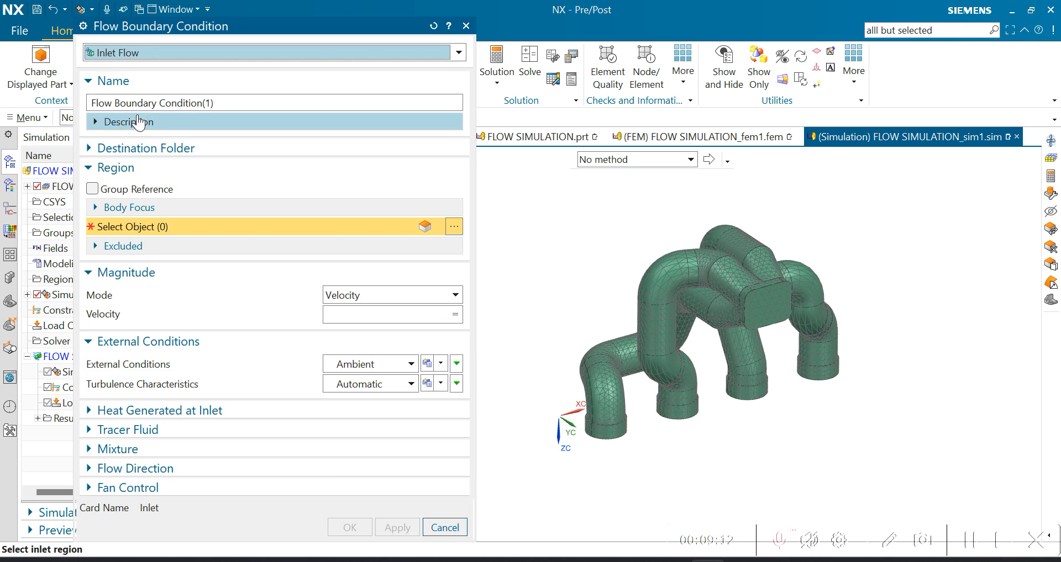
left_click_drag(226, 102, 6, 105)
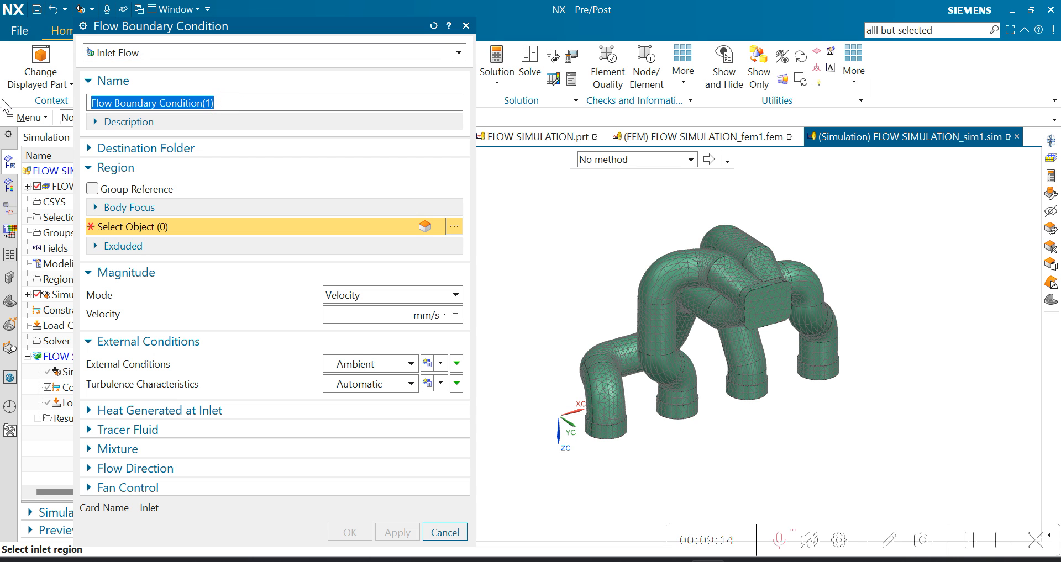
type("iN")
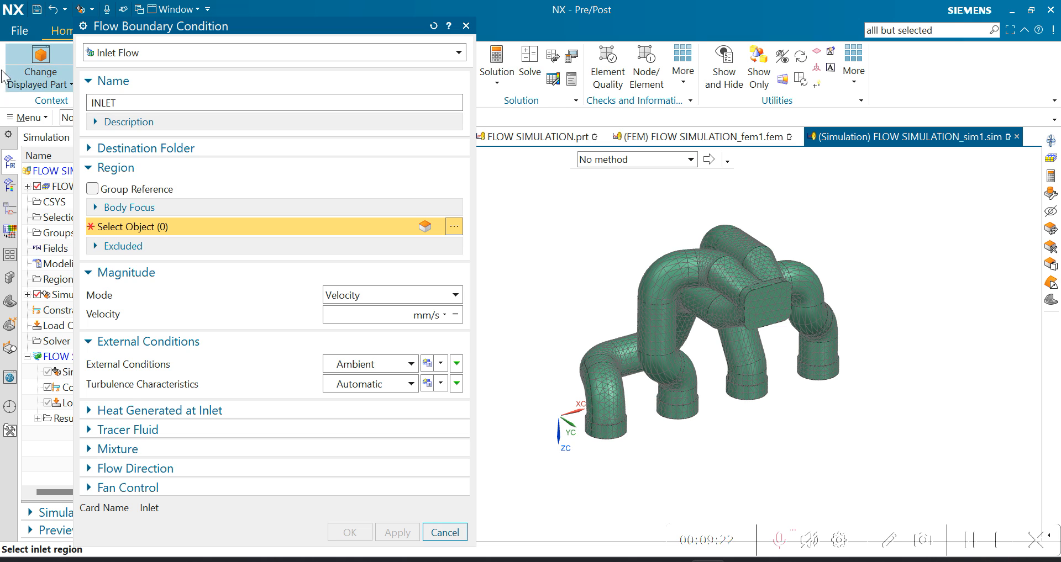
Set the inlet to a Mass Flow of 0.1 kg/hr and create it on the rectangular end face of the manifold.
left_click(394, 296)
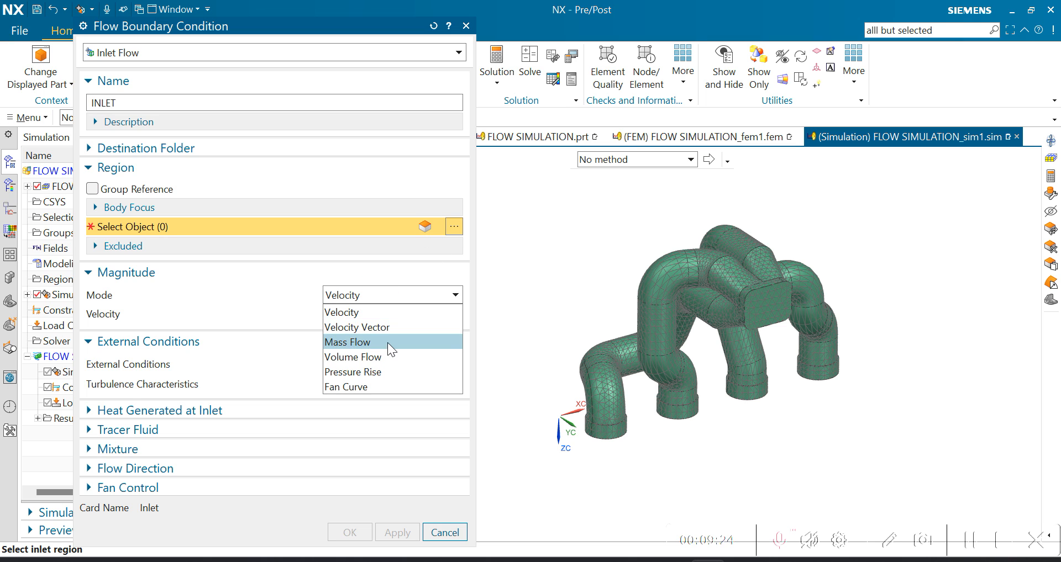
left_click(355, 342)
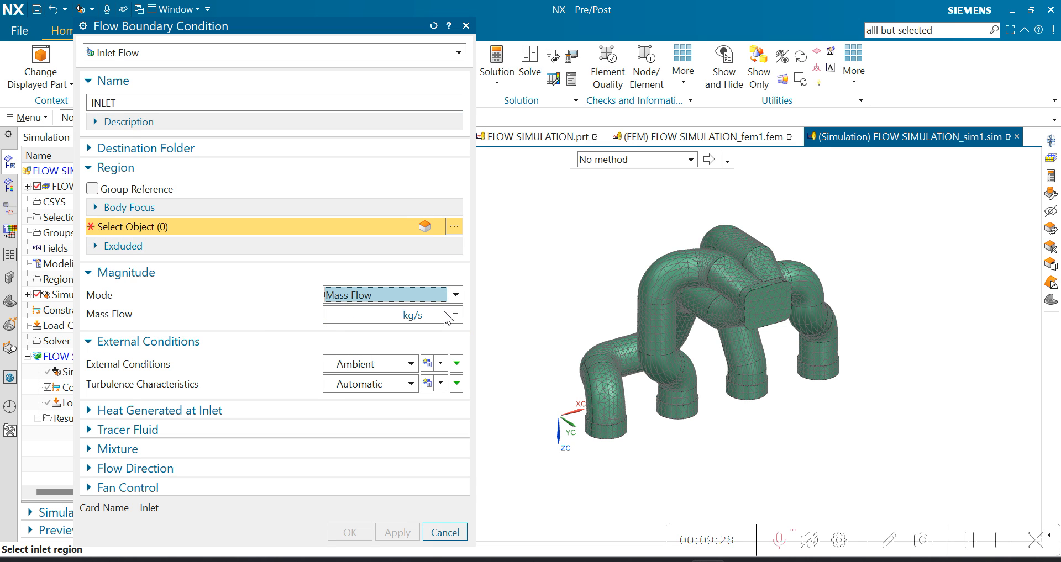
left_click(352, 316)
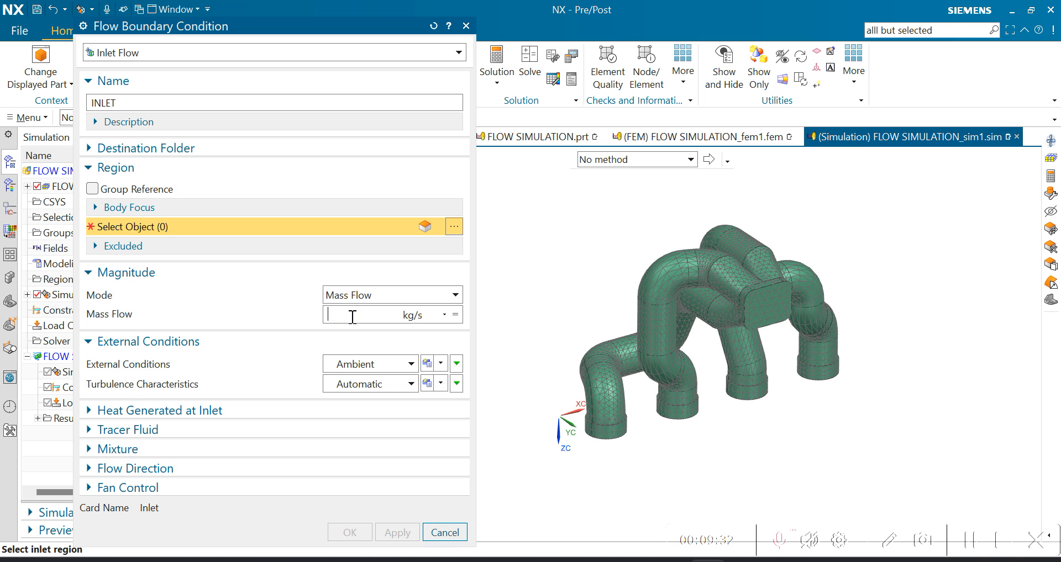
left_click(443, 315)
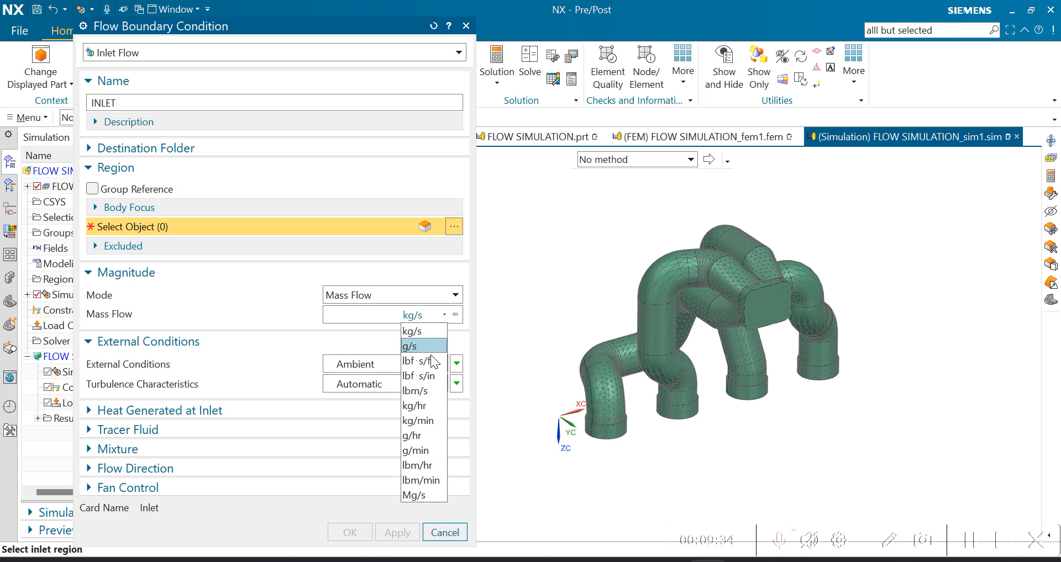
left_click(416, 406)
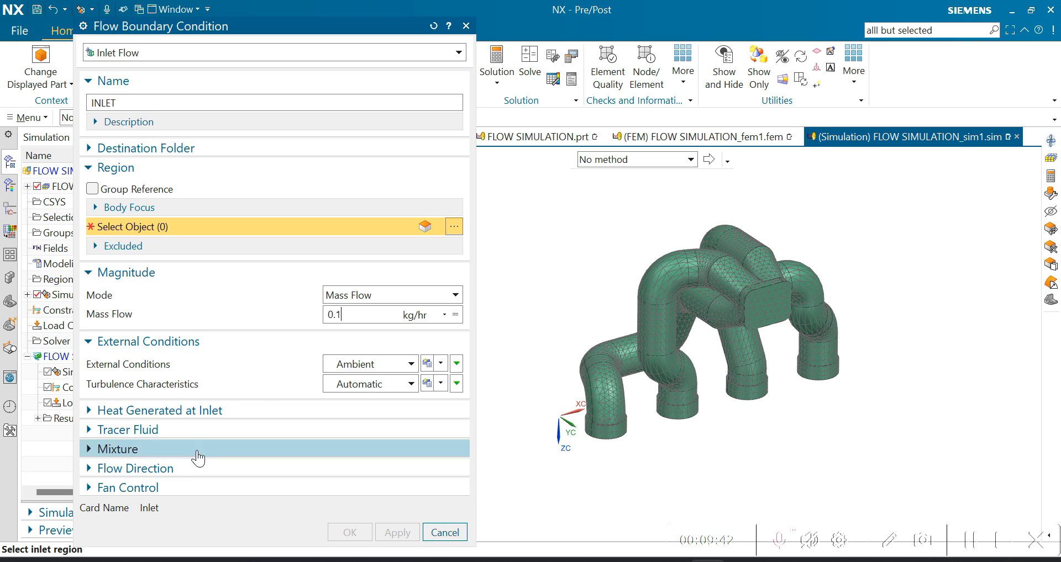
left_click(775, 303)
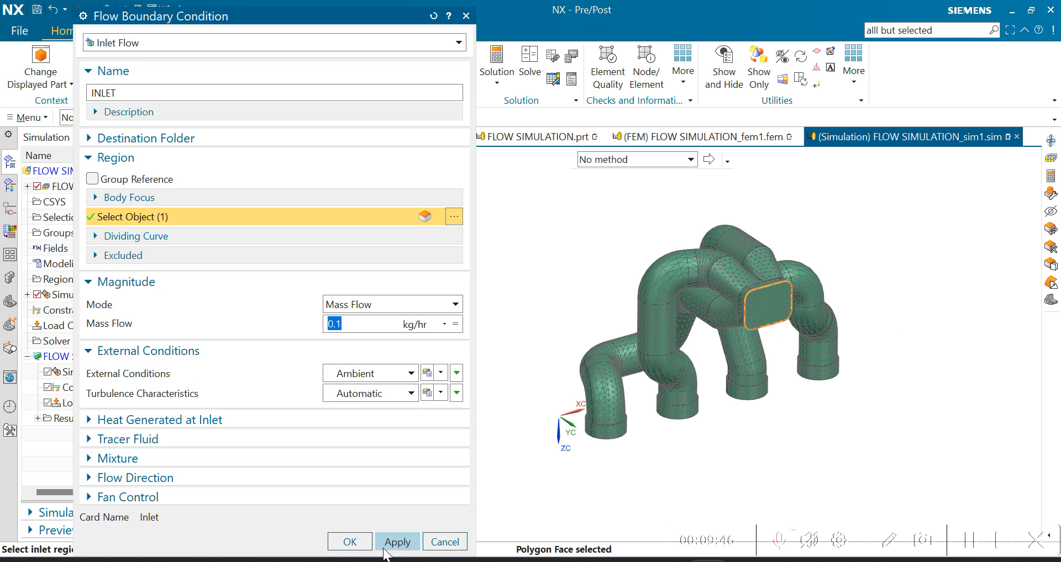
left_click(350, 542)
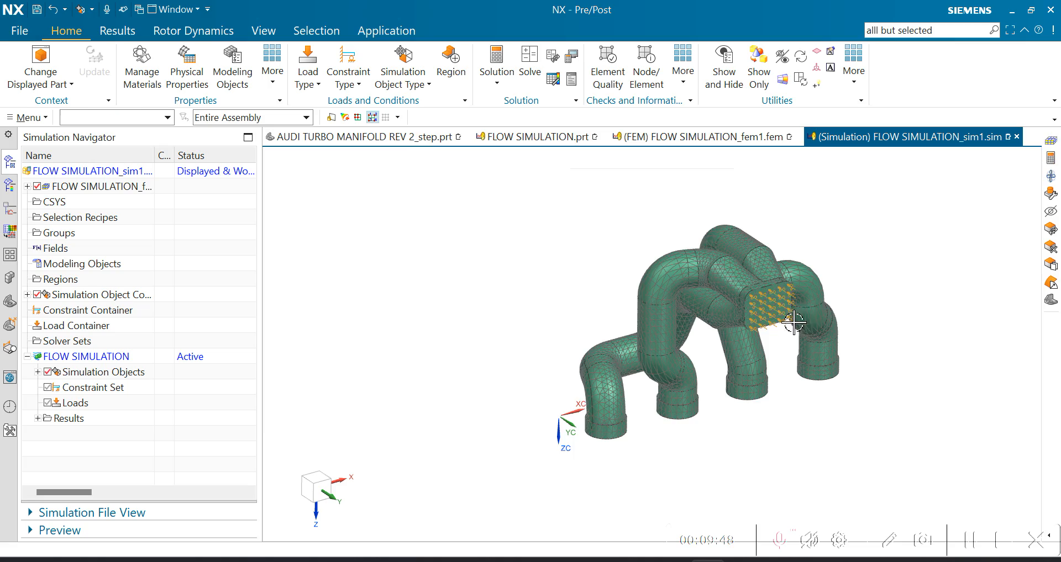
Examine the inlet flow symbols and the four round pipe ends of the manifold.
scroll(799, 320, "up", 3)
middle_click_drag(798, 320, 782, 296)
scroll(675, 297, "up", 4)
scroll(675, 297, "down", 7)
middle_click_drag(695, 436, 812, 336)
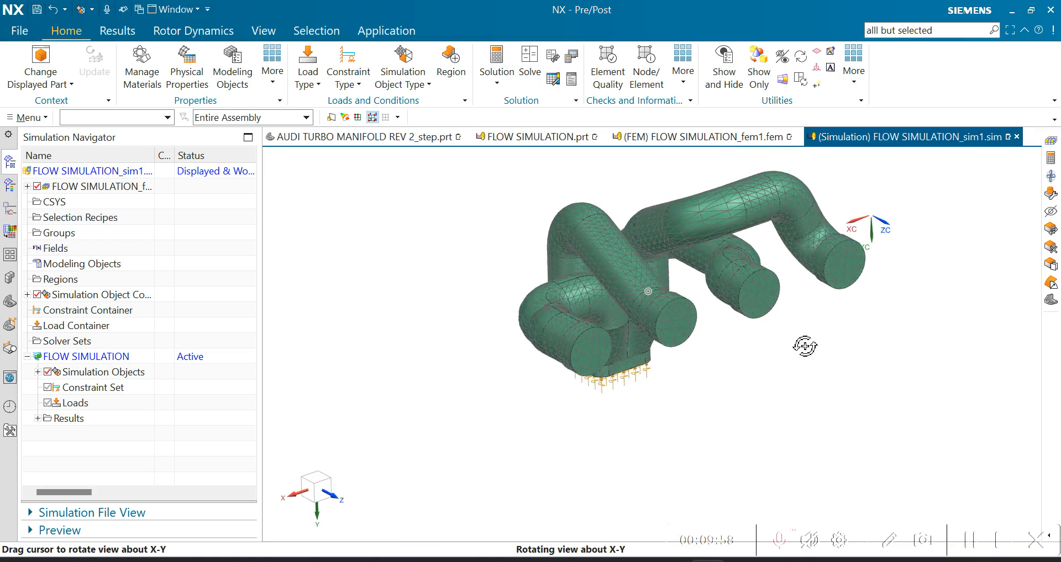
scroll(812, 336, "up", 3)
scroll(715, 343, "down", 4)
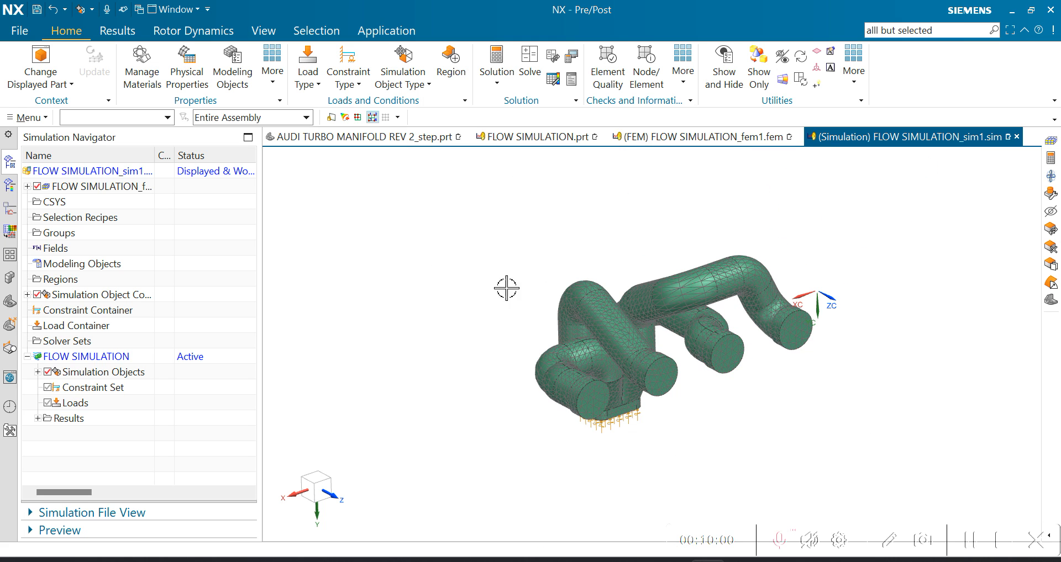
Start another Flow Boundary Condition and set its type to Opening.
left_click(425, 87)
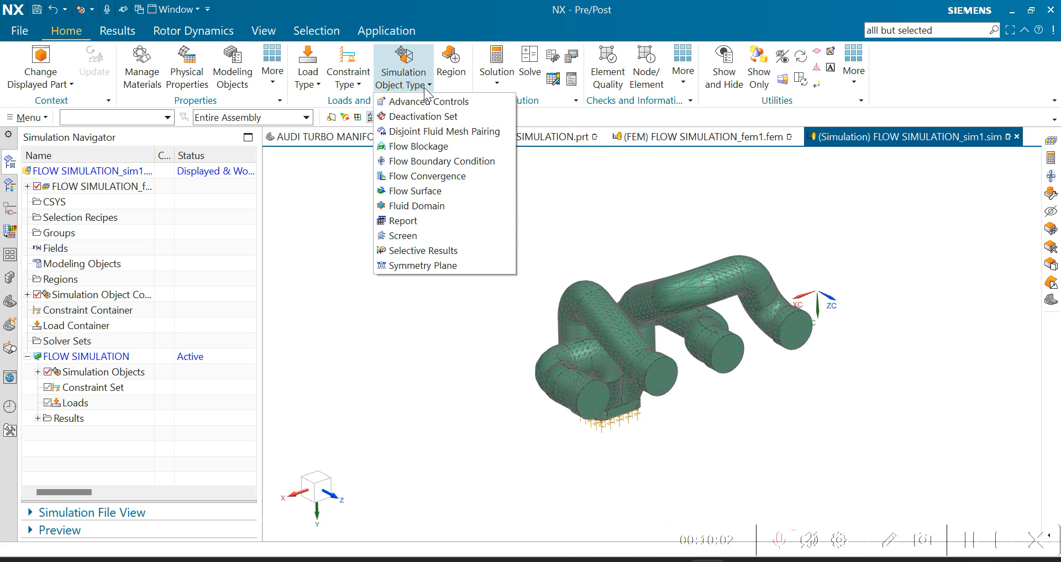
left_click(456, 161)
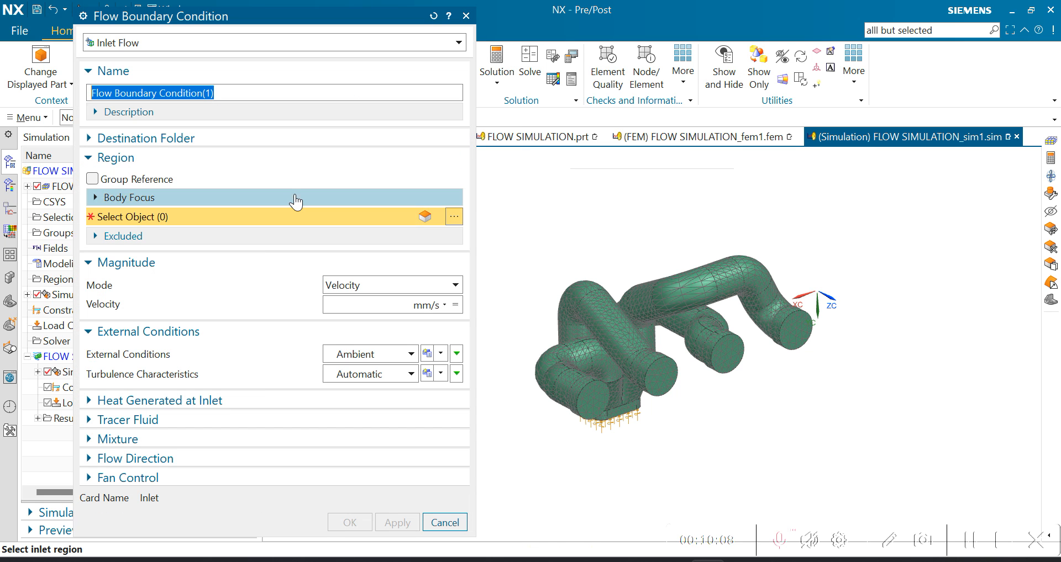
left_click(125, 43)
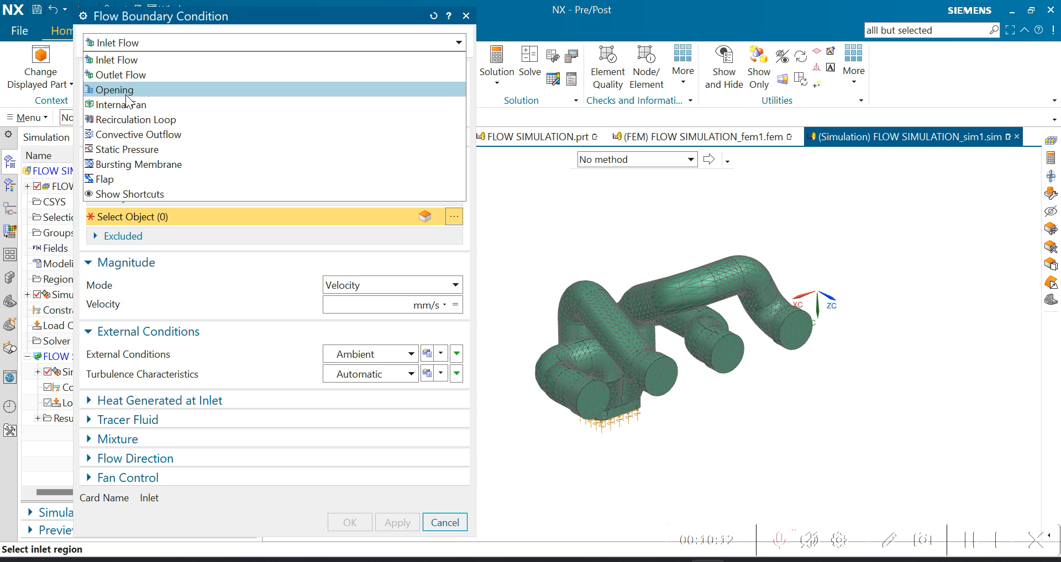
left_click(130, 77)
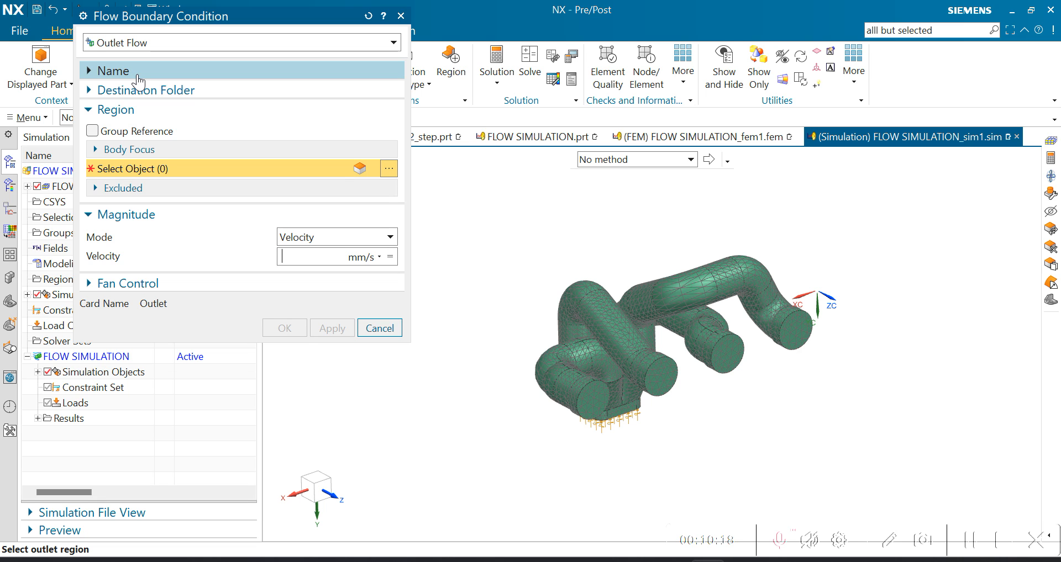
left_click(121, 45)
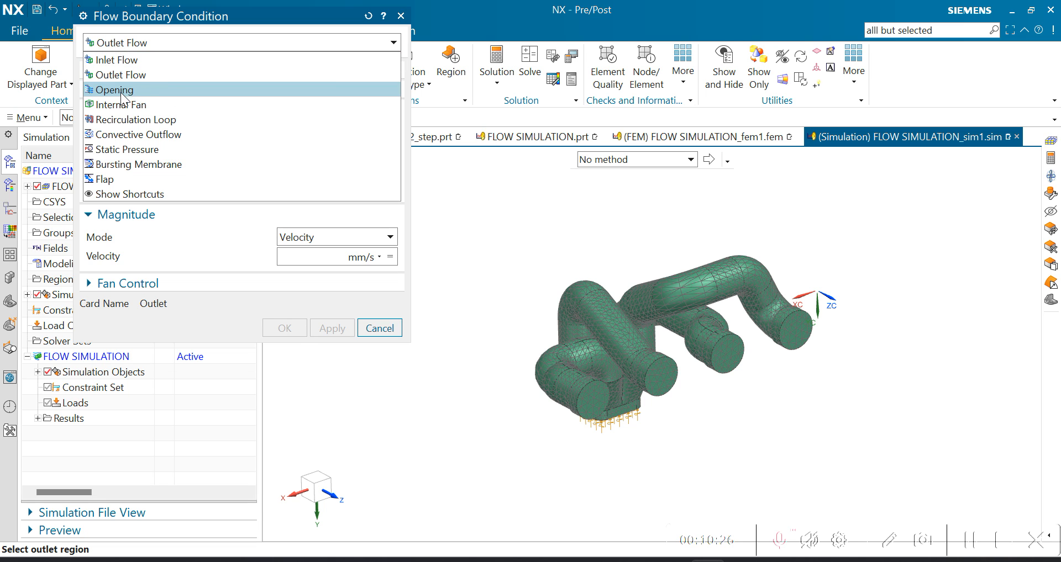
left_click(115, 90)
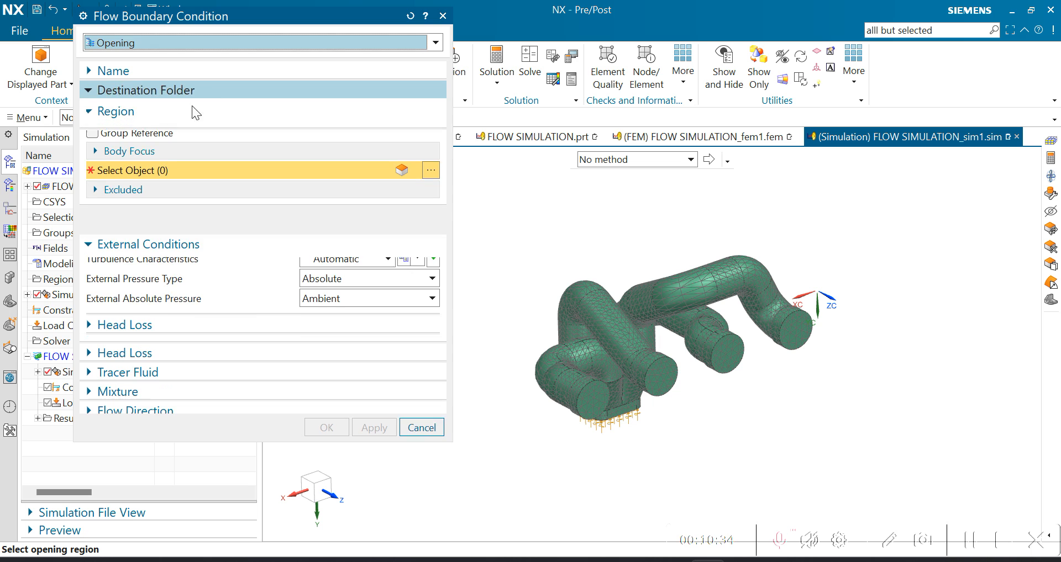
left_click(128, 91)
left_click(139, 91)
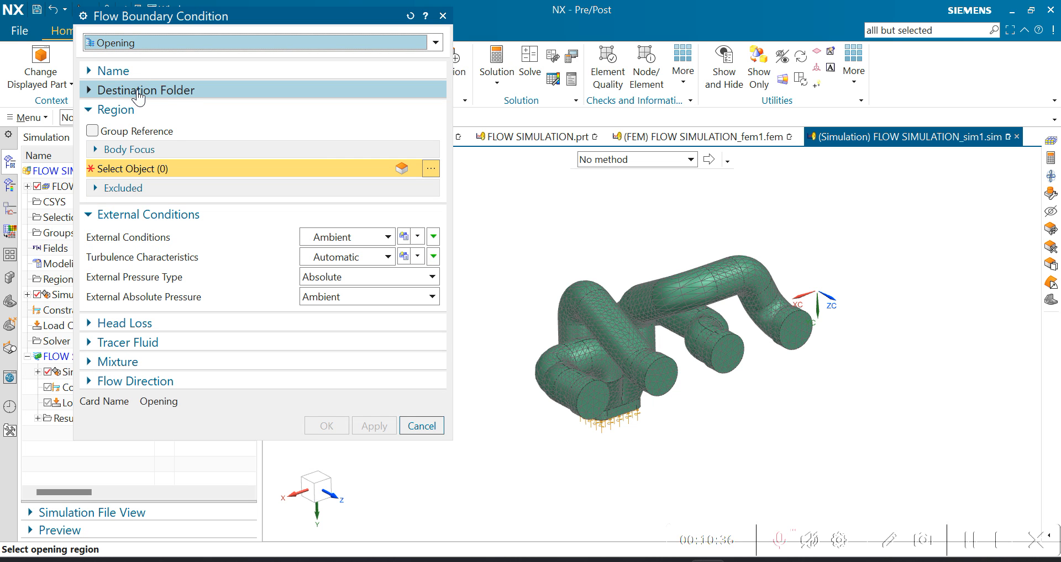
Create an opening named OPENING 1 on the round pipe end farthest from the coordinate system.
mouse_move(654, 391)
middle_mouse_down()
mouse_move(642, 352)
mouse_move(660, 404)
middle_mouse_up()
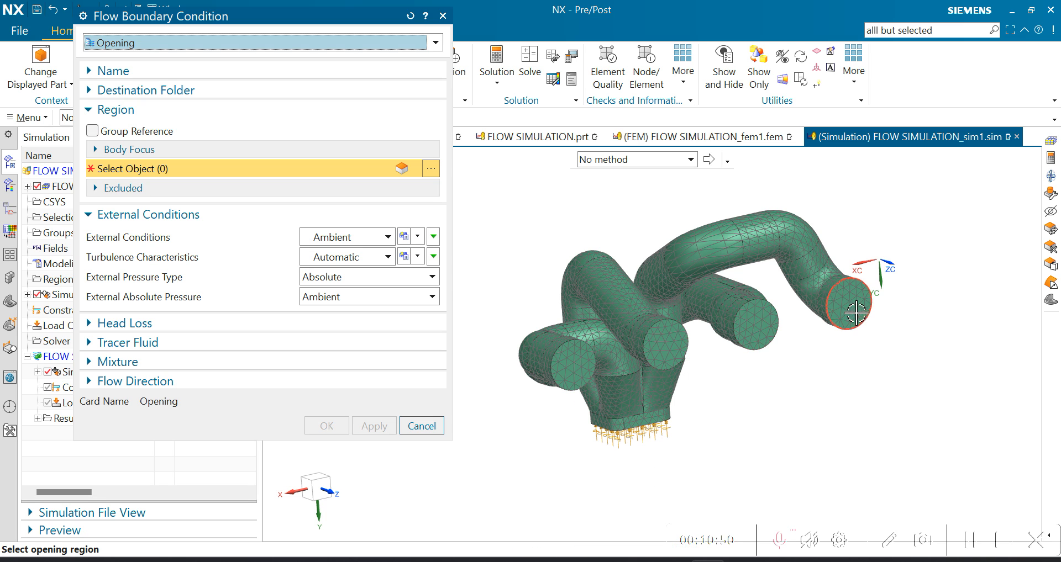
mouse_move(740, 406)
middle_mouse_down()
mouse_move(741, 420)
mouse_move(760, 424)
mouse_move(752, 418)
middle_mouse_up()
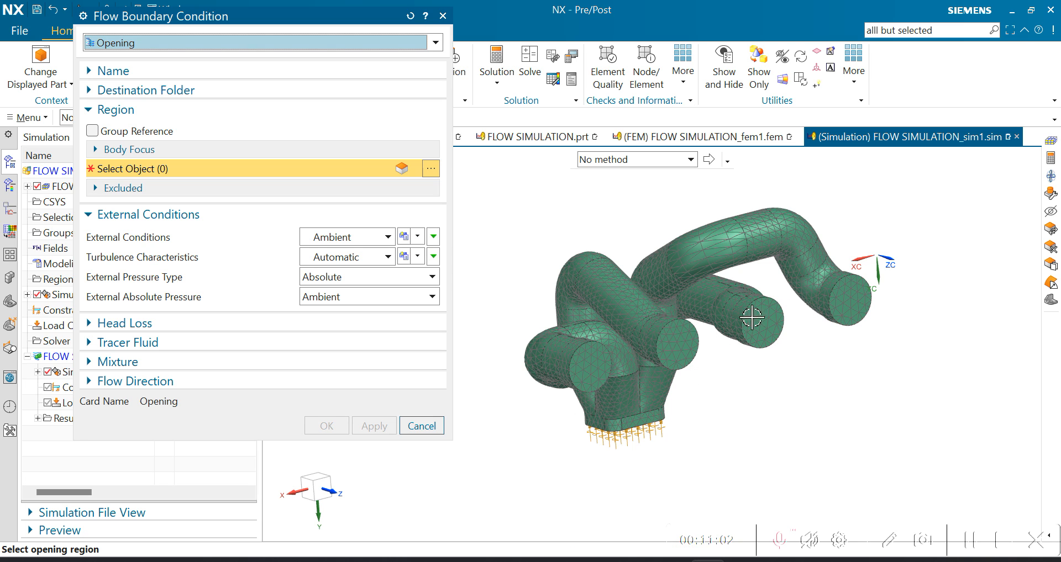
middle_click_drag(798, 381, 762, 400)
scroll(766, 384, "up", 3)
scroll(766, 383, "down", 4)
scroll(707, 353, "up", 2)
left_click(581, 380)
left_click(113, 70)
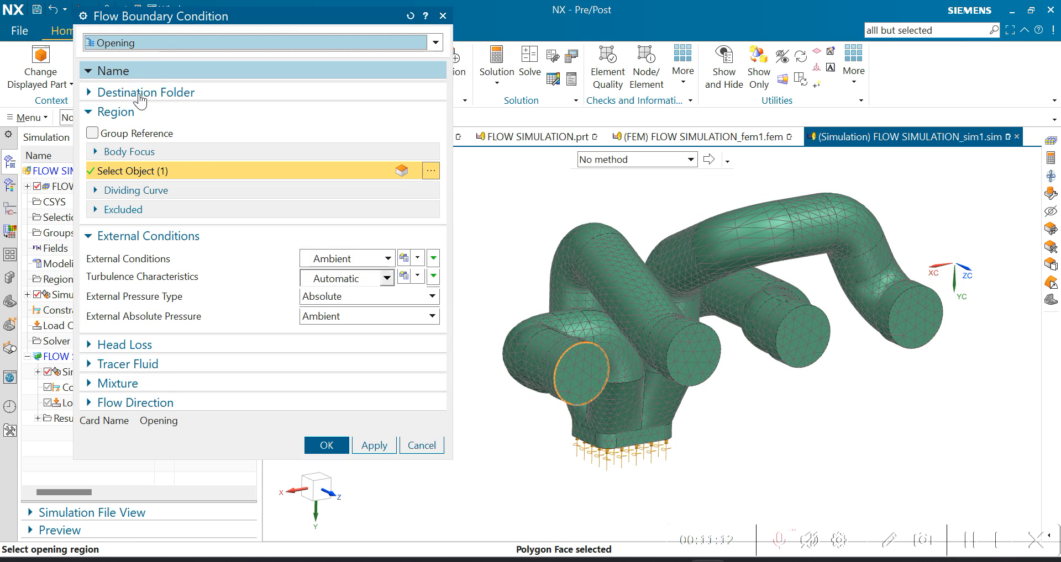
left_click_drag(228, 91, 158, 93)
key("ctrl+a")
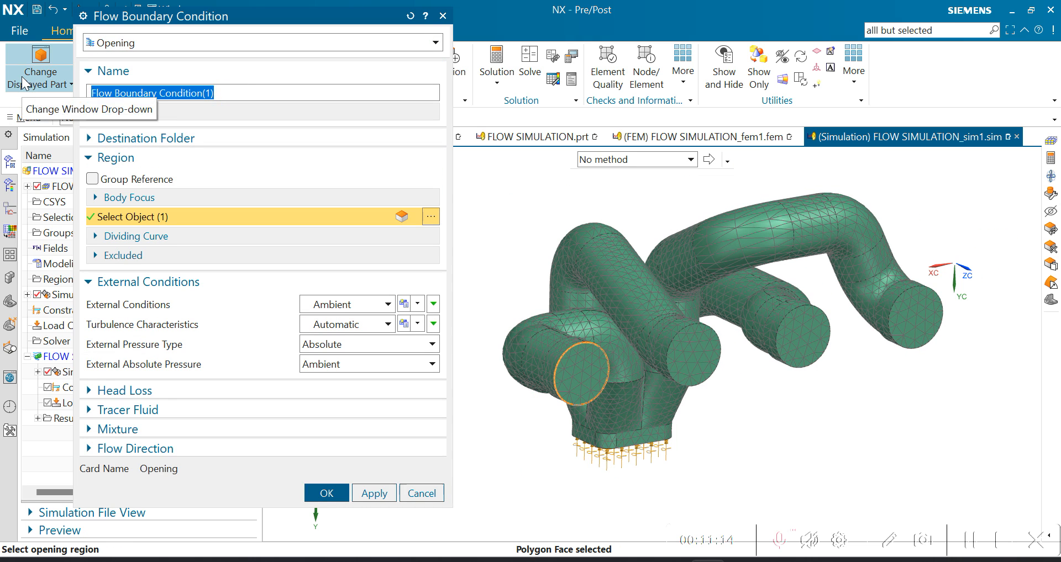
type("OPW")
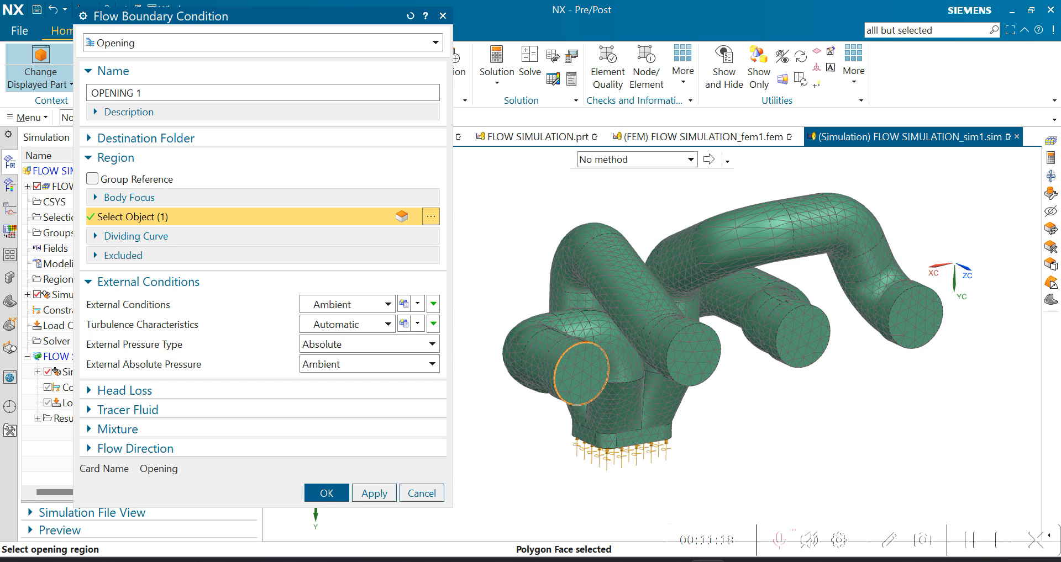
left_click(374, 493)
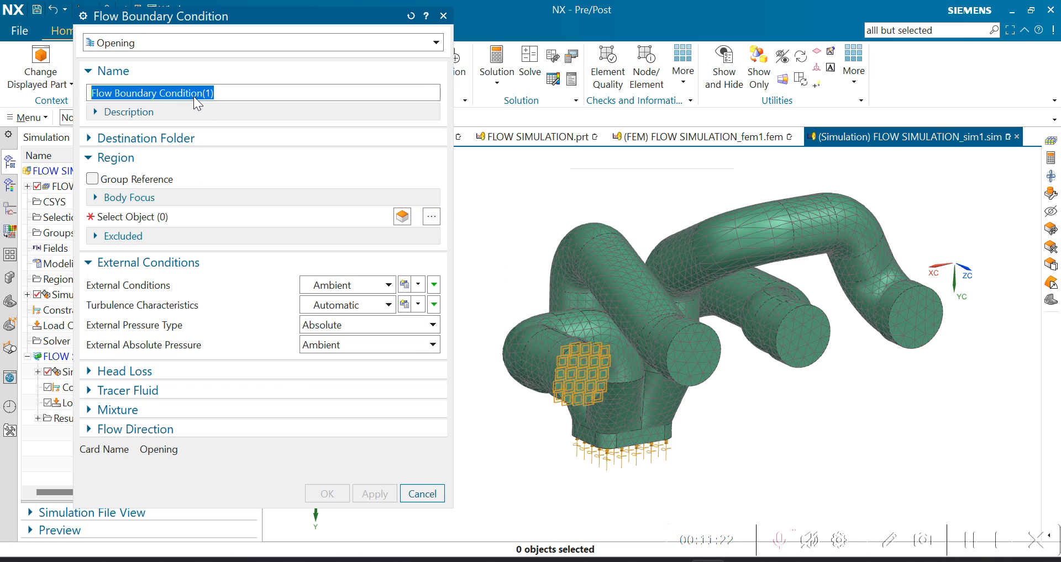
Create an opening named OPENING 2 on the round pipe end next to OPENING 1.
type("OPENING 2")
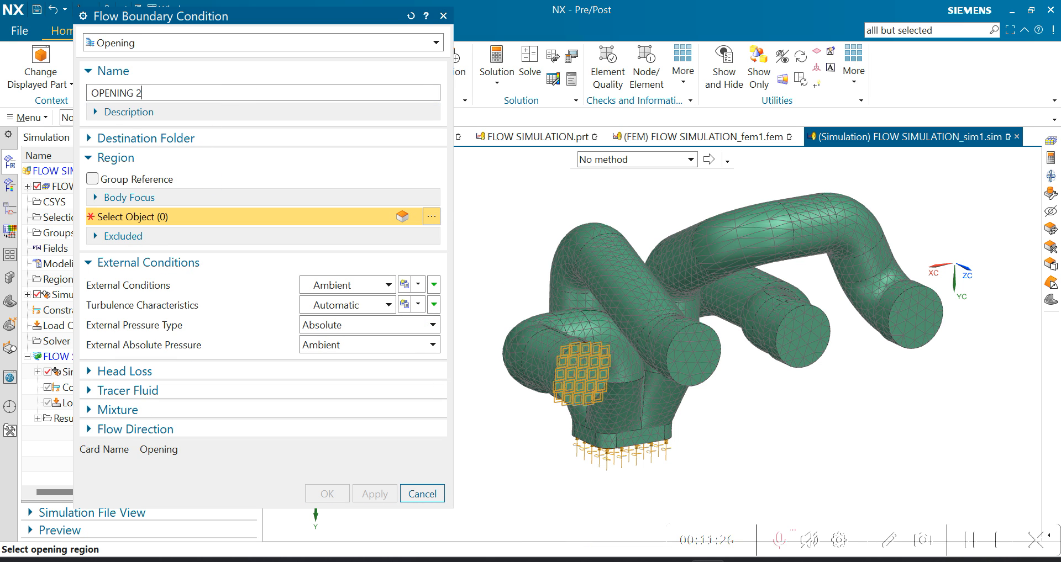
left_click(697, 351)
left_click(377, 493)
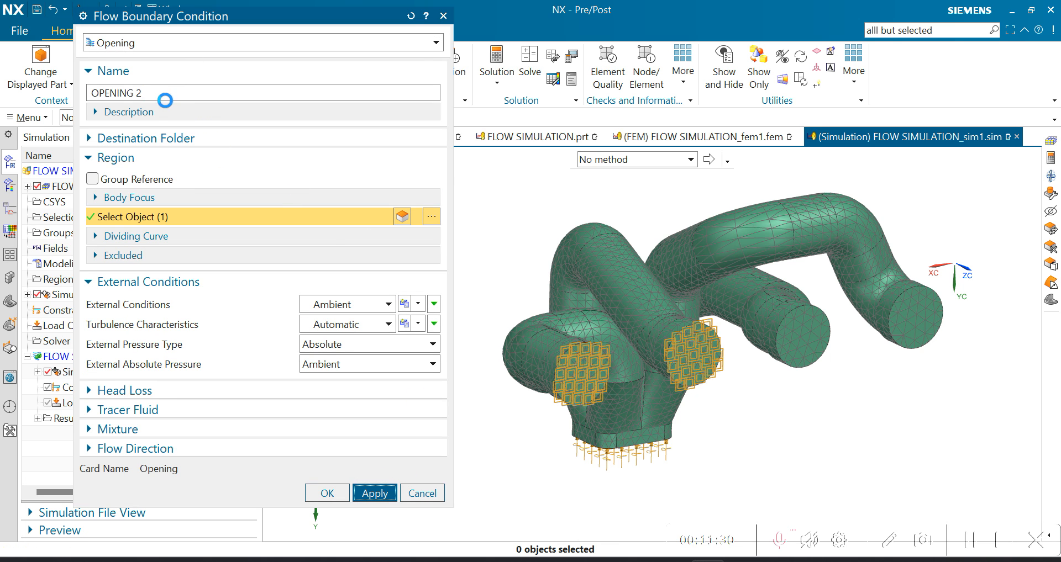
Create an opening named OPENING 3 on the third round pipe end in the row.
type("OPENING ")
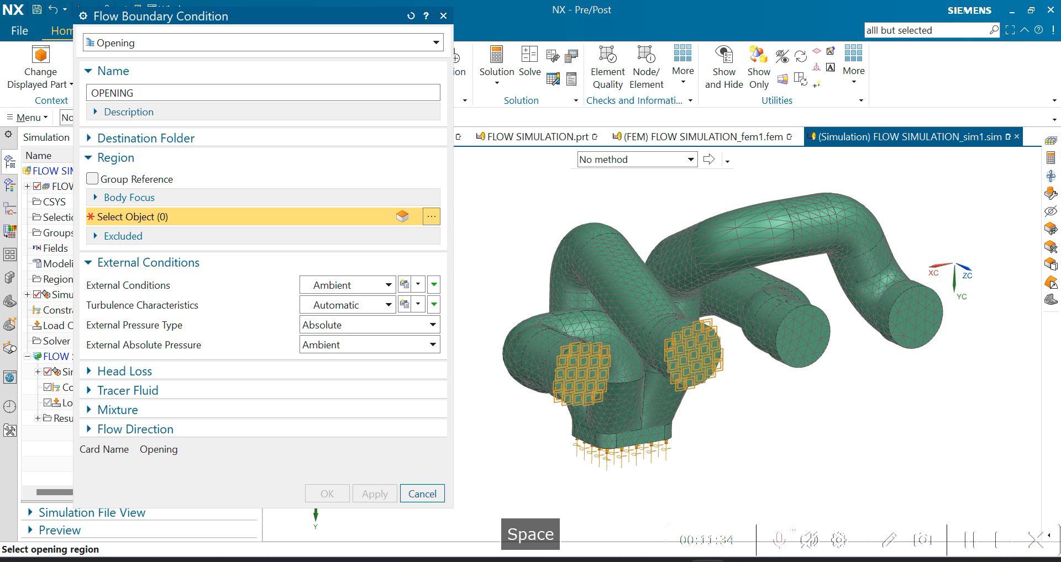
type("3")
left_click(803, 337)
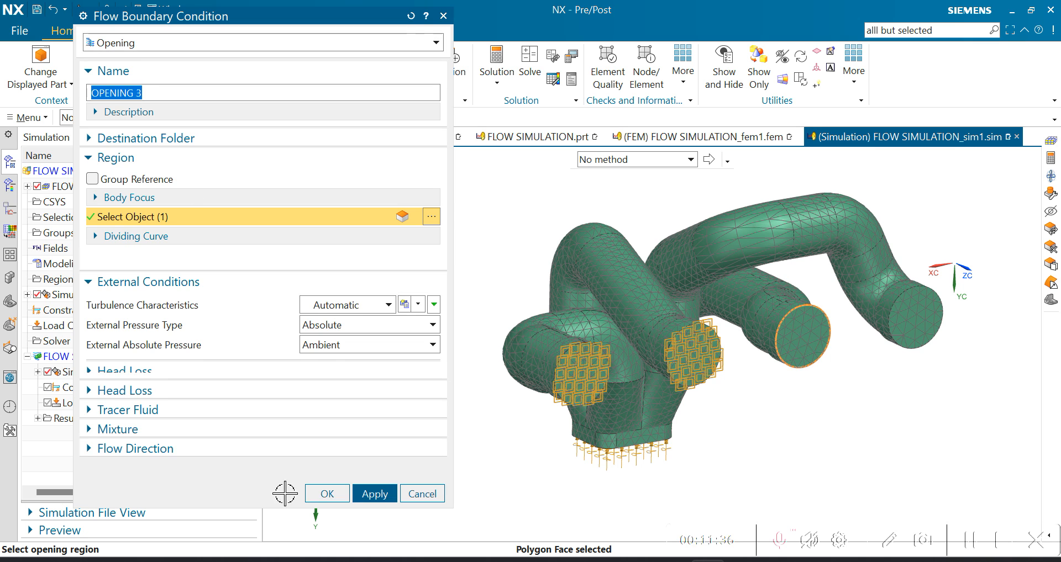
left_click(374, 493)
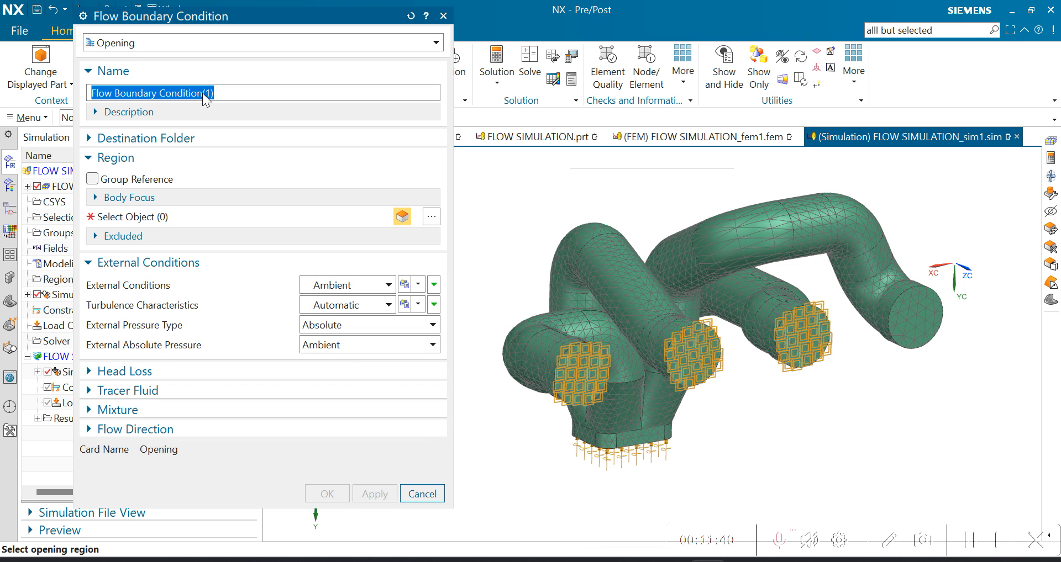
Create the last opening, OPENING 4, on the remaining round pipe end nearest the coordinate system and finish the command.
type("OPENING 4")
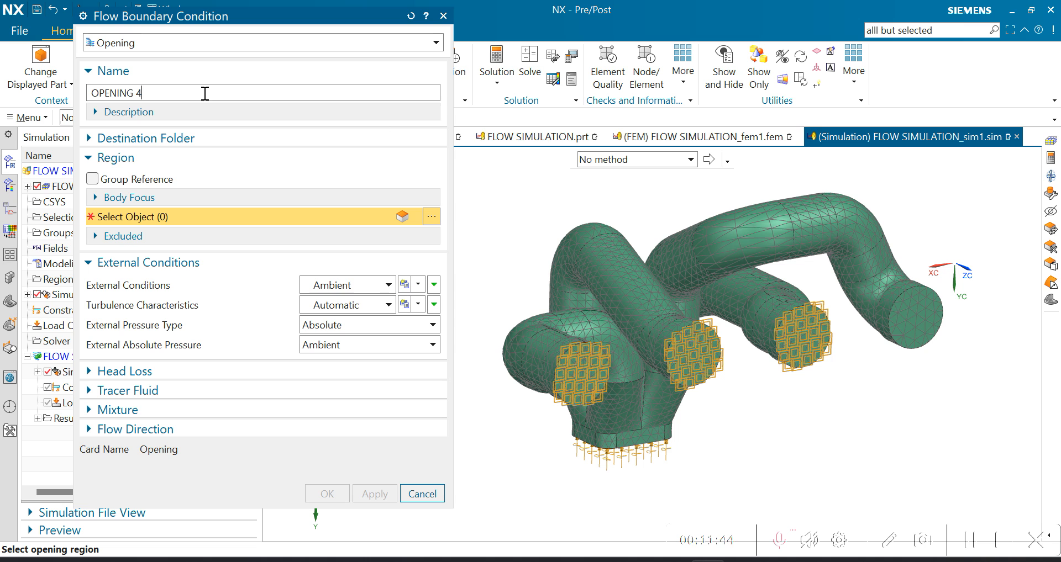
left_click(924, 296)
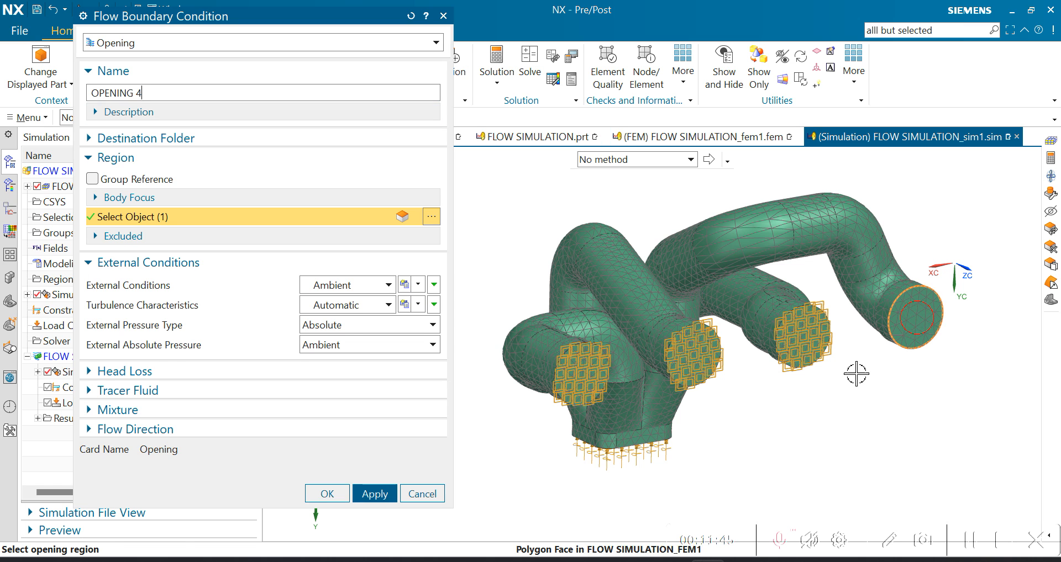
left_click(328, 494)
Examine the inlet and opening symbols on all five end faces of the manifold.
middle_click_drag(612, 327, 829, 286)
scroll(786, 274, "down", 2)
scroll(828, 276, "up", 2)
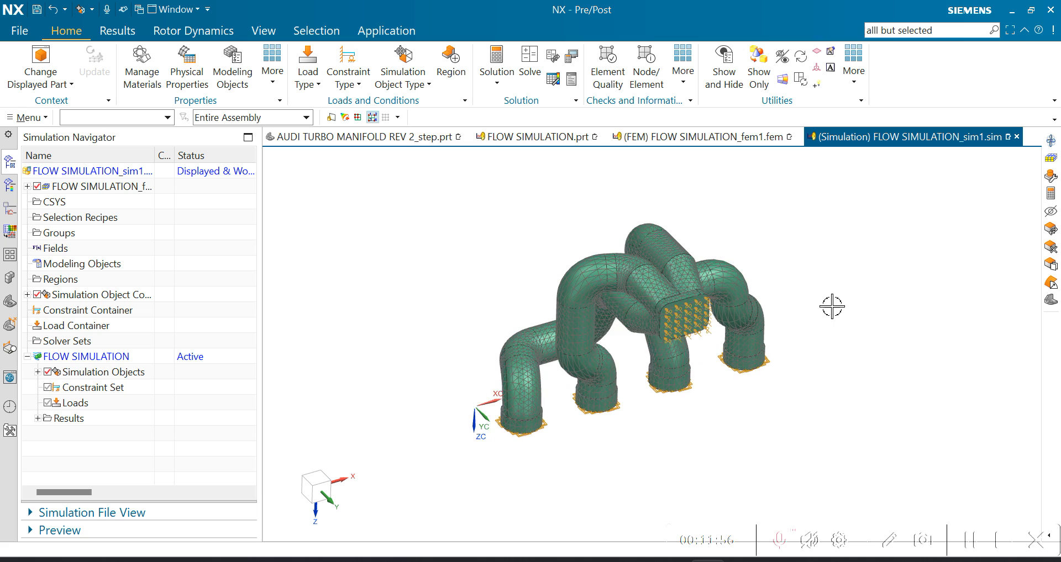
scroll(786, 279, "down", 2)
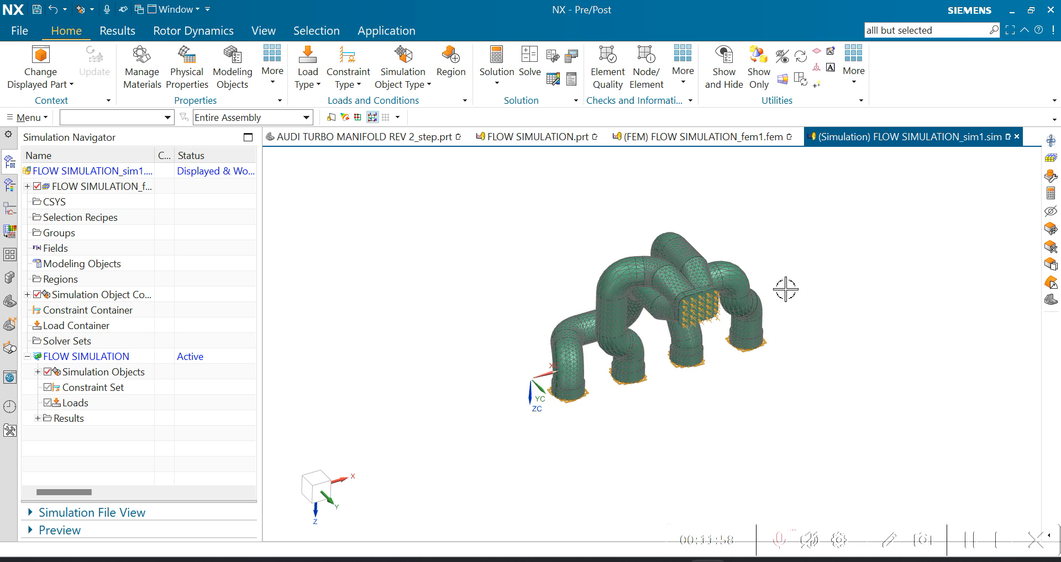
scroll(781, 289, "up", 2)
scroll(735, 303, "down", 1)
scroll(677, 313, "up", 1)
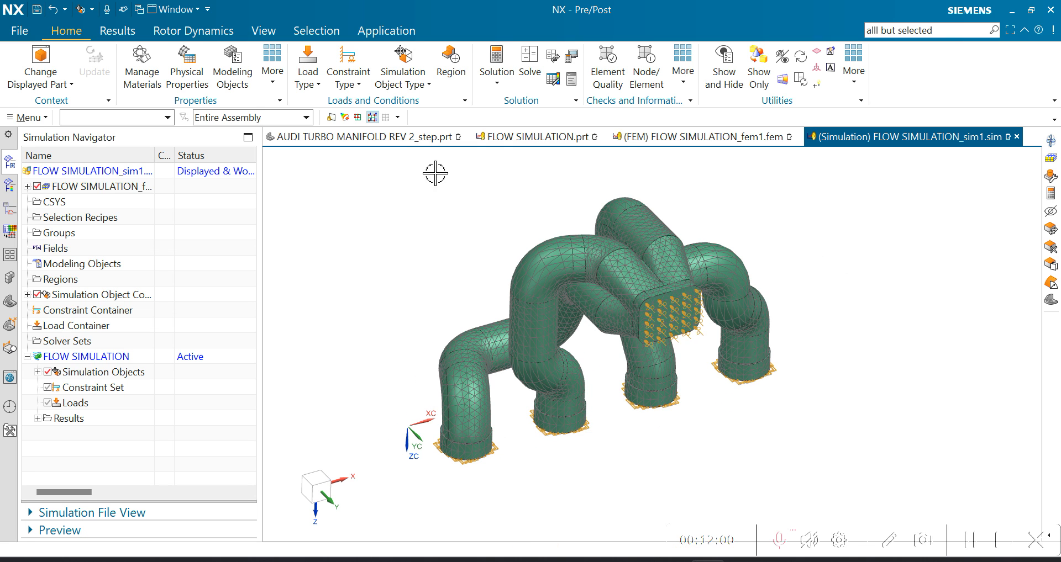
Start a Report simulation object of type Per Region and name it REPORT AT INLET.
left_click(426, 85)
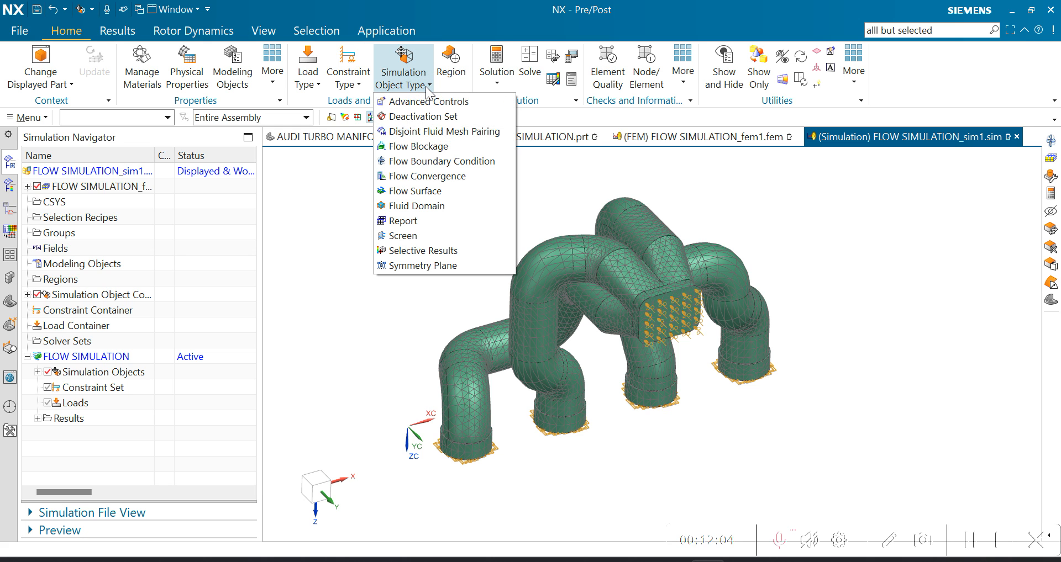
left_click(396, 221)
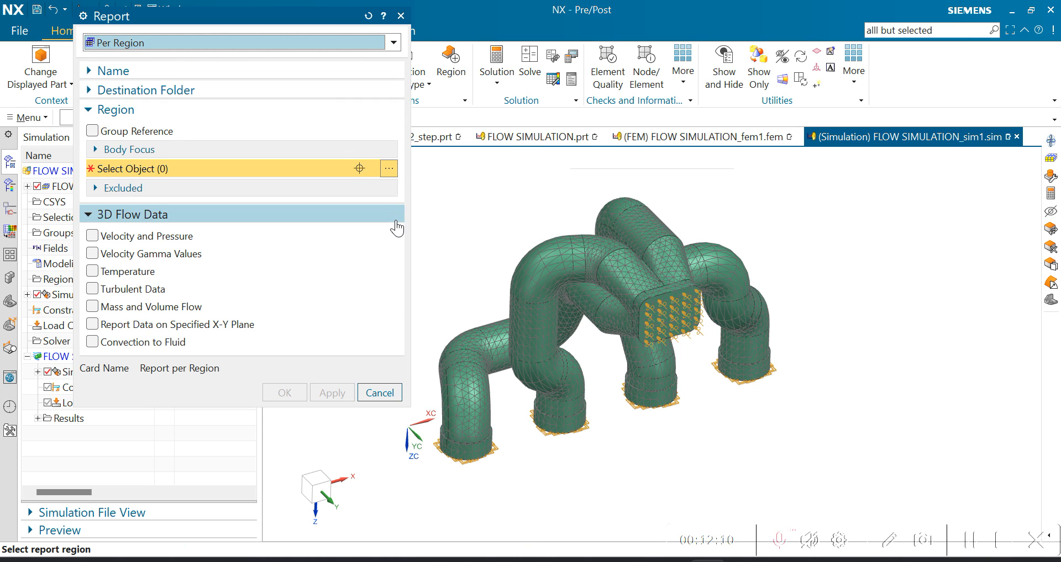
scroll(852, 342, "down", 2)
scroll(667, 348, "up", 1)
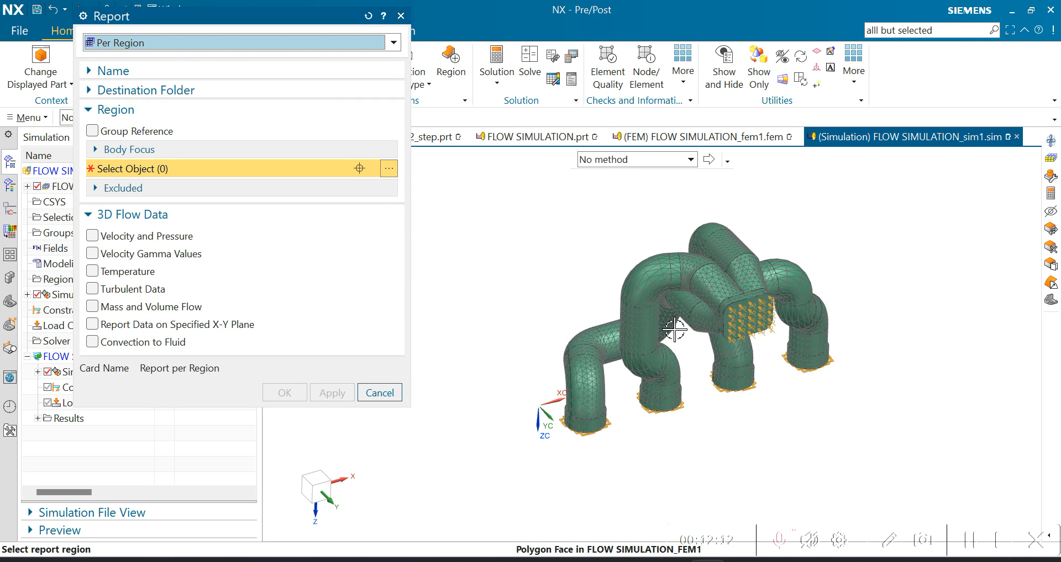
left_click(112, 44)
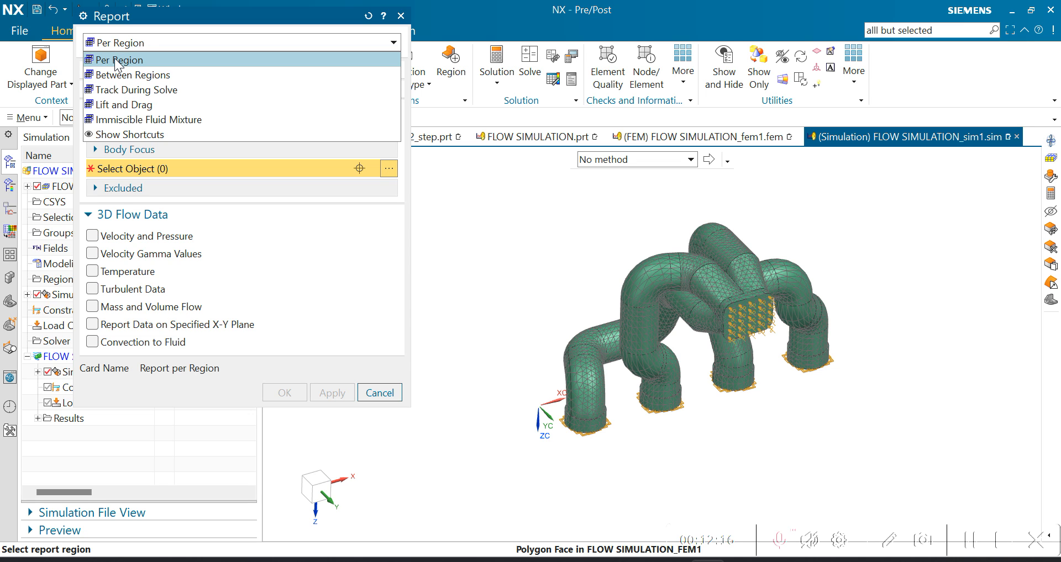
left_click(118, 59)
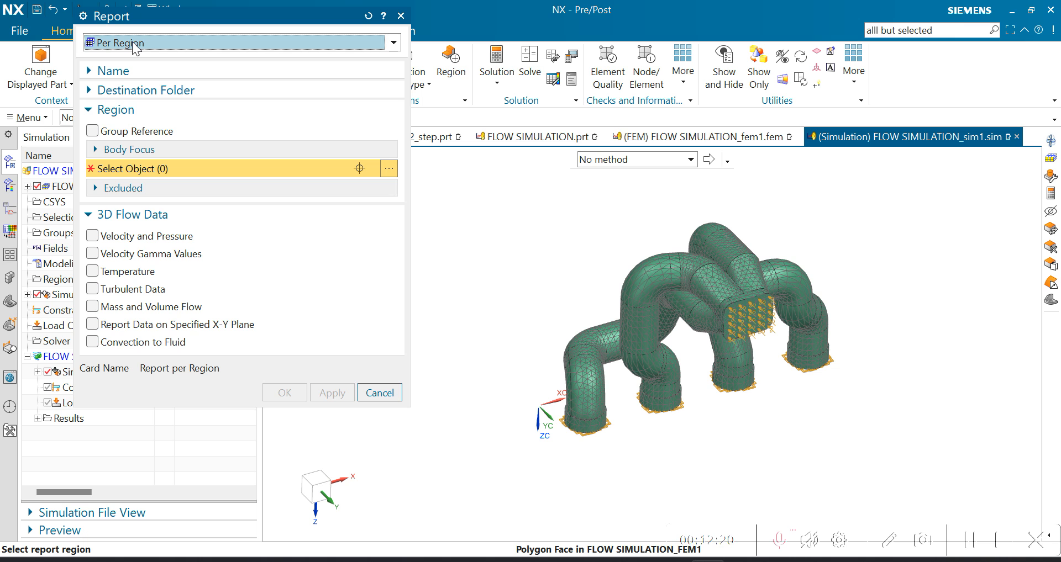
mouse_move(817, 380)
middle_mouse_down()
mouse_move(808, 348)
mouse_move(812, 365)
middle_mouse_up()
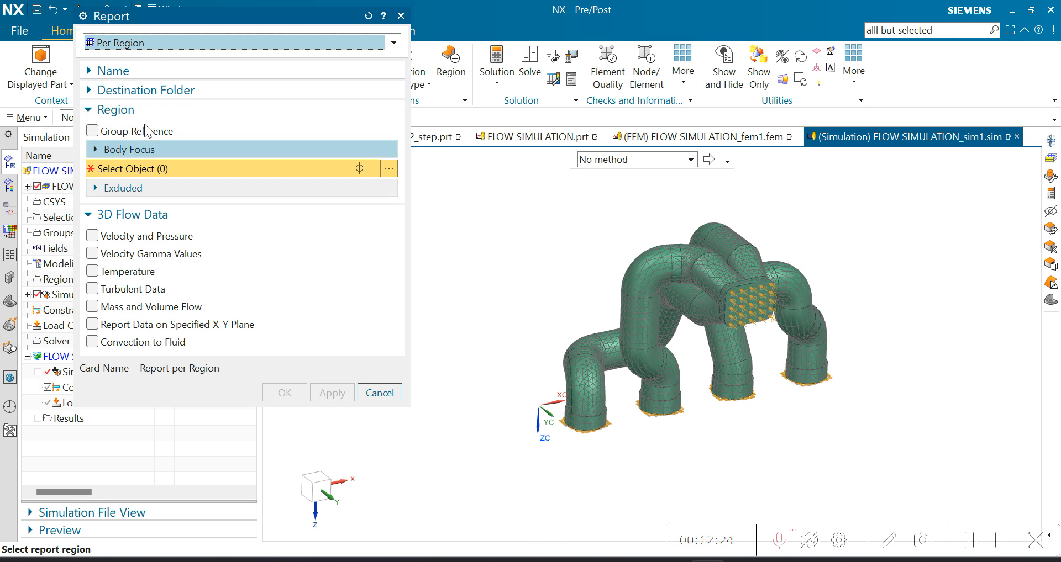
left_click(128, 74)
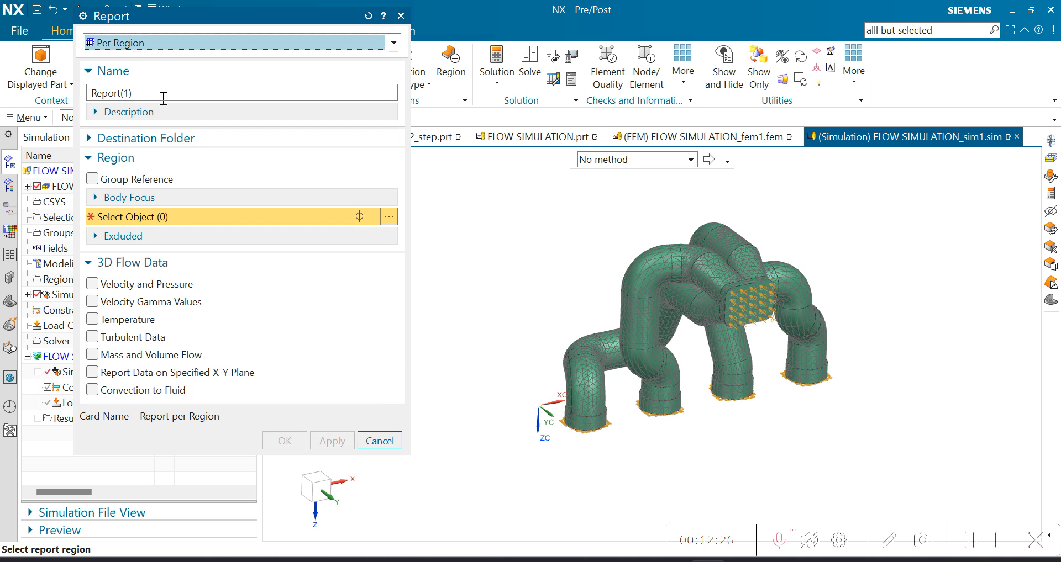
left_click_drag(153, 92, 38, 121)
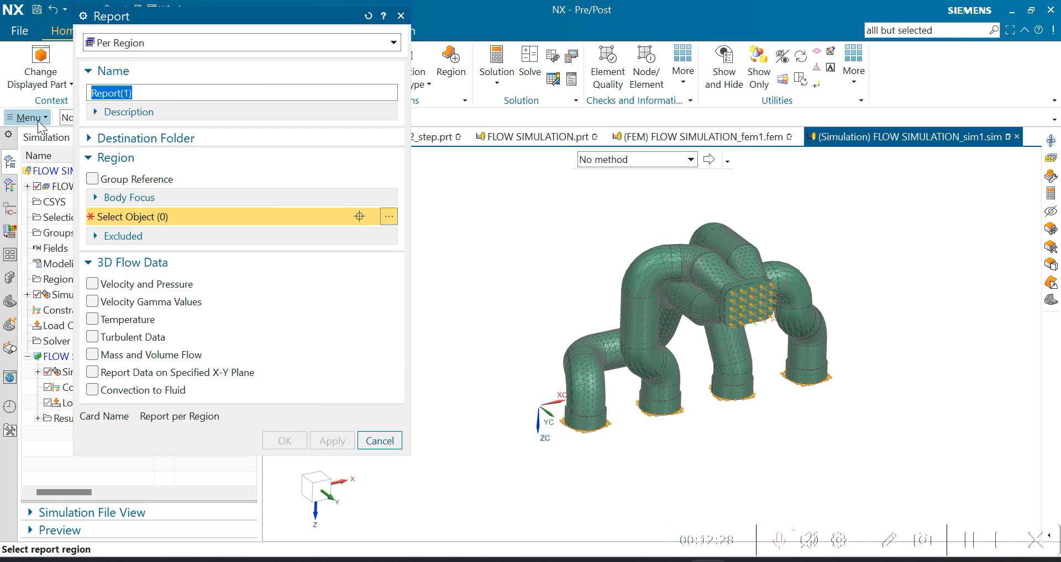
type("R AT")
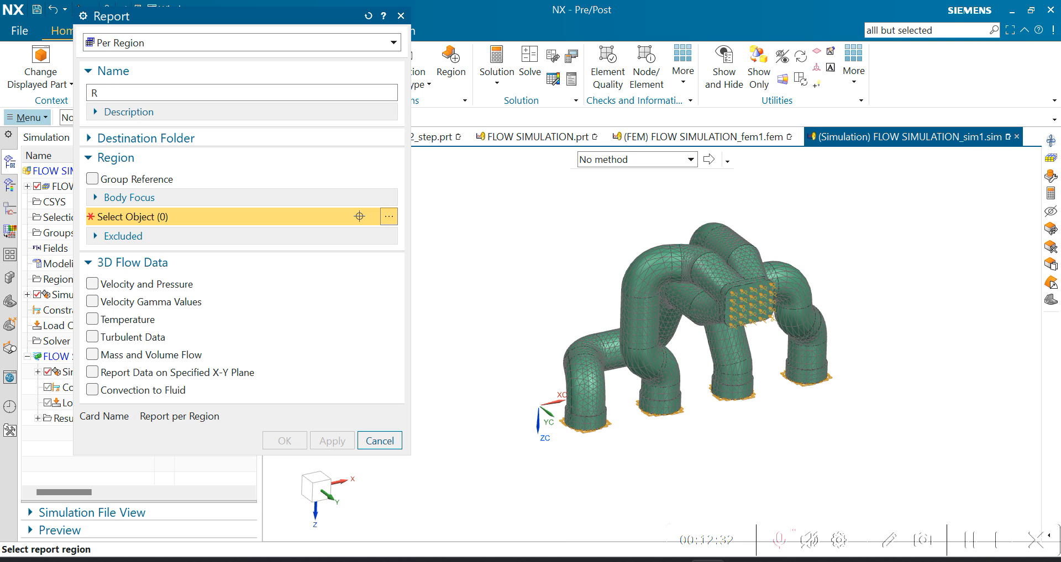
type("RT AT INLET")
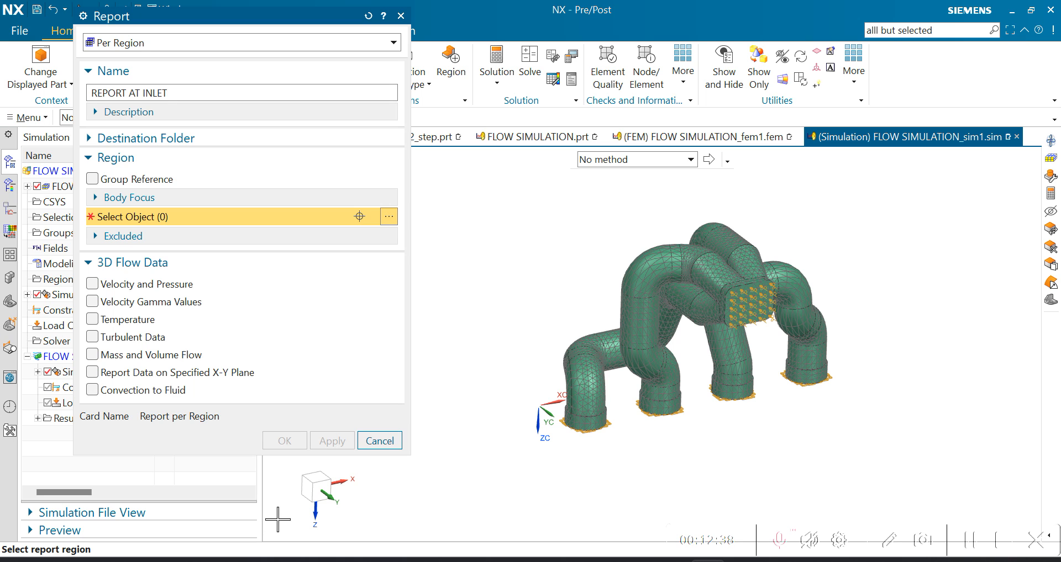
Include Velocity and Pressure, Temperature, and Mass and Volume Flow in the inlet report and create it on the rectangular inlet face.
left_click(95, 286)
left_click(93, 320)
left_click(95, 356)
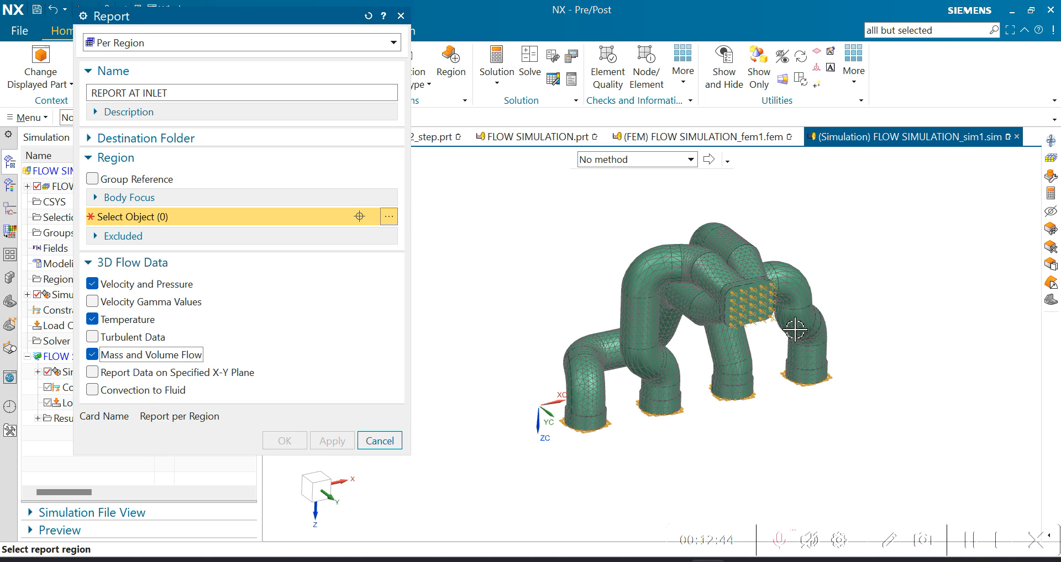
left_click(750, 303)
left_click(325, 441)
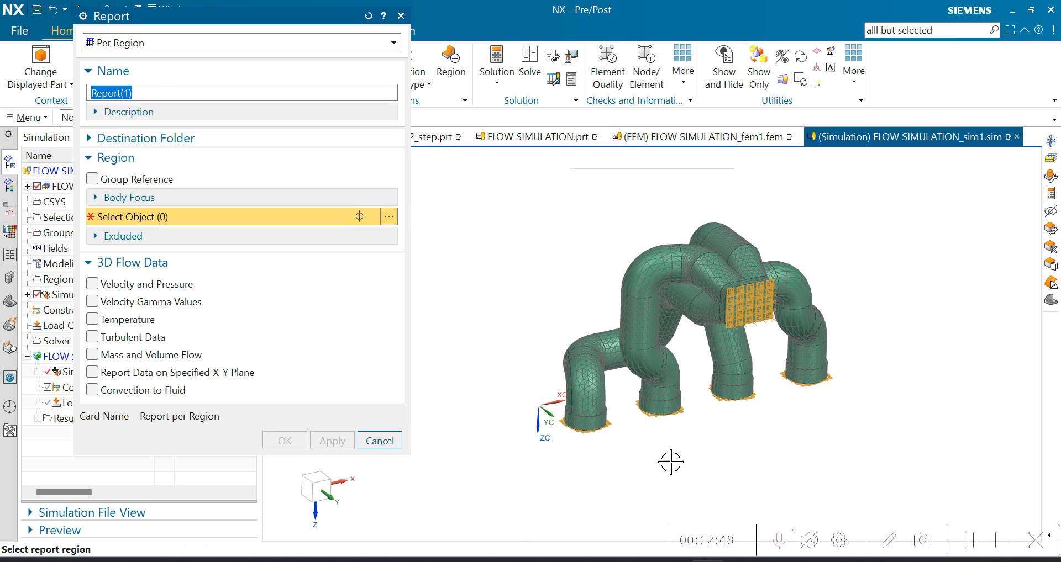
Create REPORT OPENING 1 on the OPENING 1 pipe end with Velocity and Pressure, Temperature, and Mass and Volume Flow.
middle_click_drag(610, 474, 754, 407)
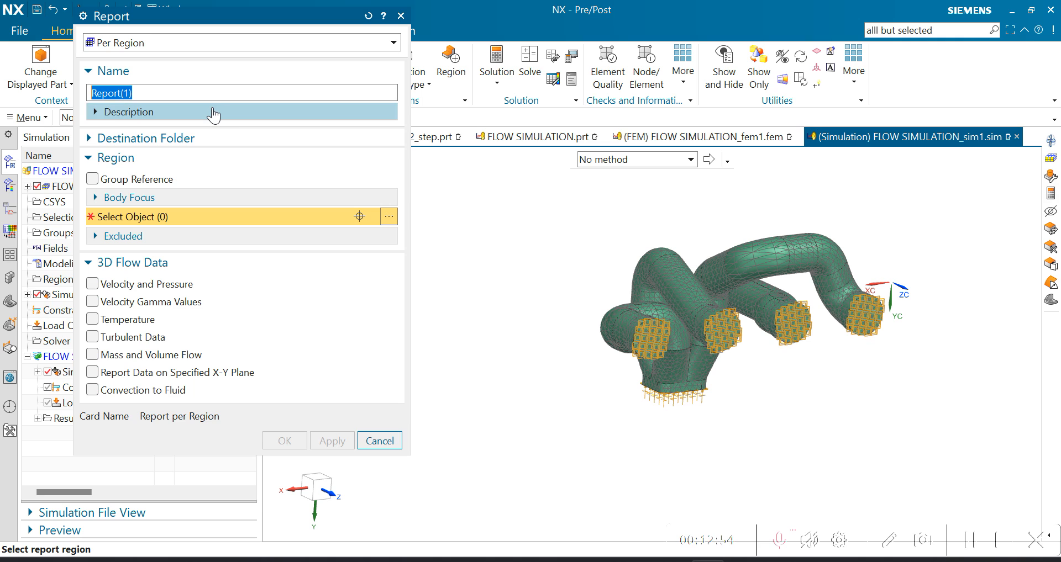
type("REPORT OP")
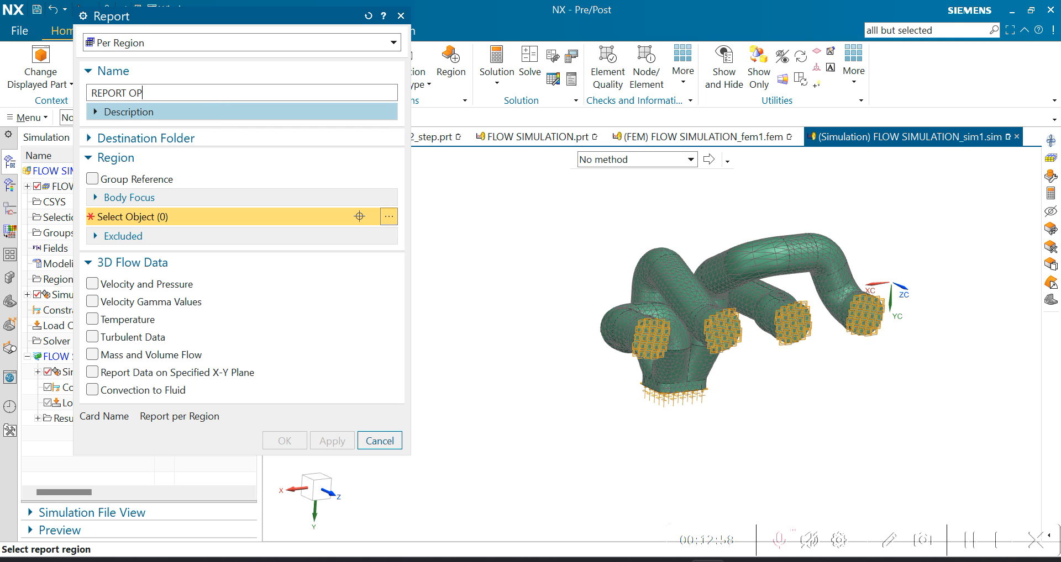
type("ENING 1")
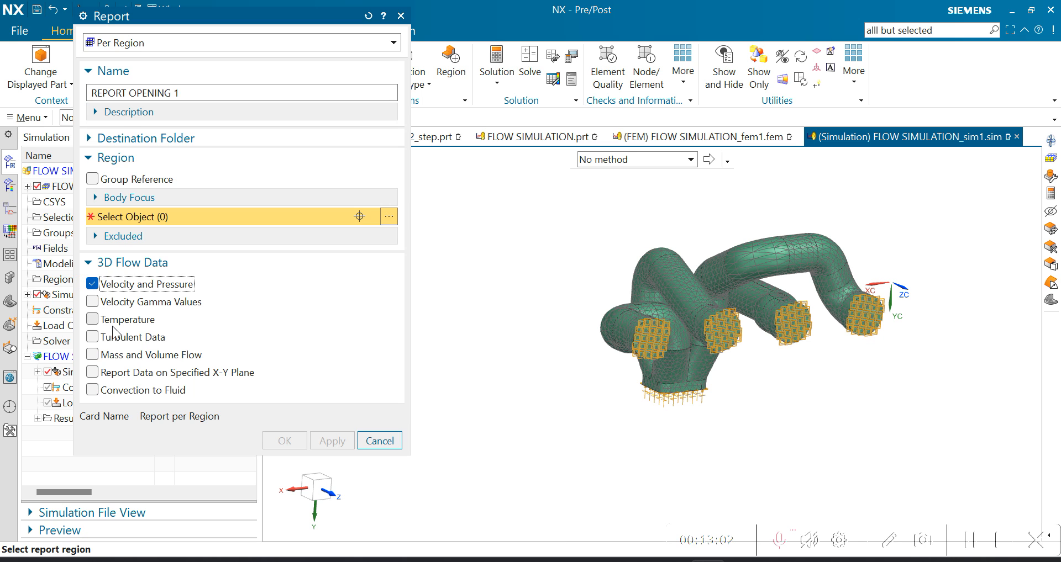
left_click(92, 319)
left_click(92, 355)
left_click(665, 342)
left_click(340, 434)
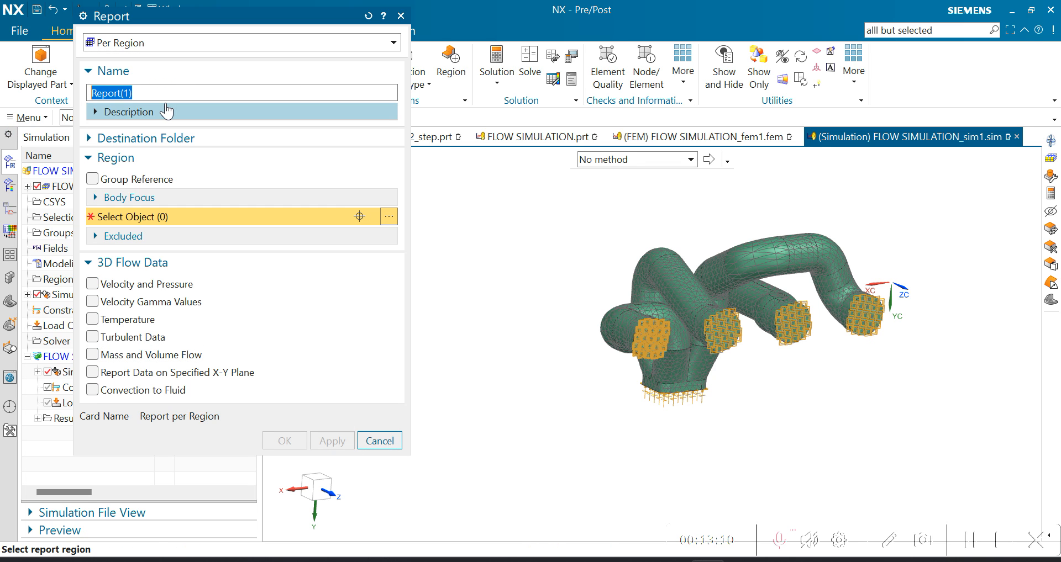
Create REPORT OPENING 2 on the second pipe end, including Velocity and Pressure, Temperature, and Mass and Volume Flow.
type("REPORT ")
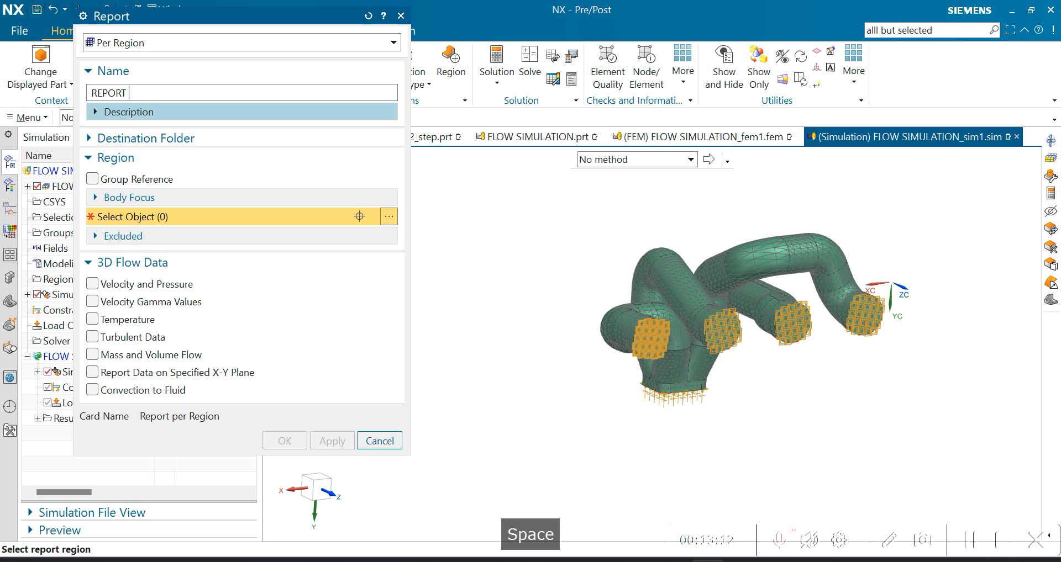
type("OPENING 2")
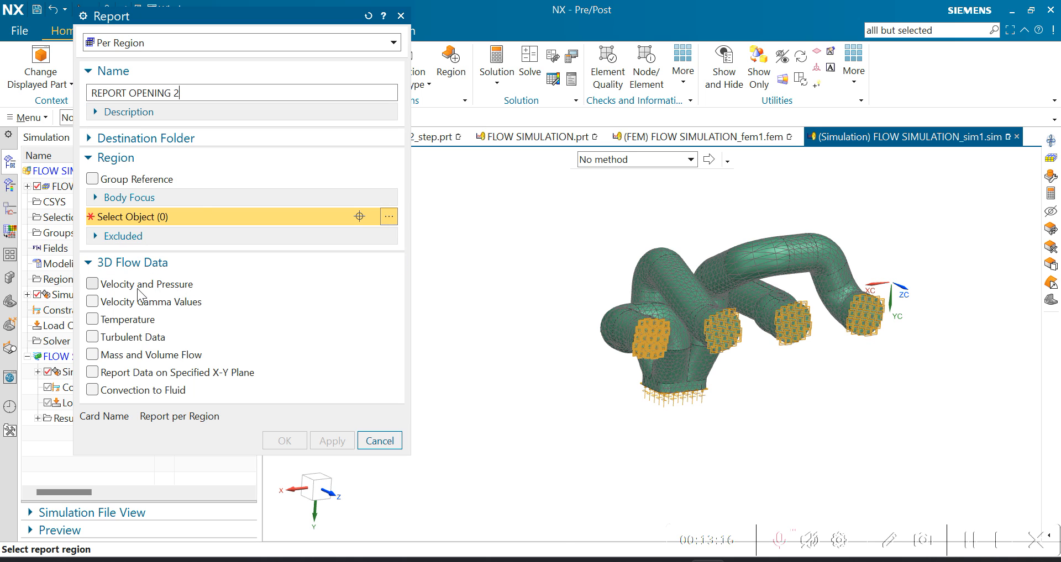
left_click(92, 284)
left_click(92, 320)
left_click(103, 356)
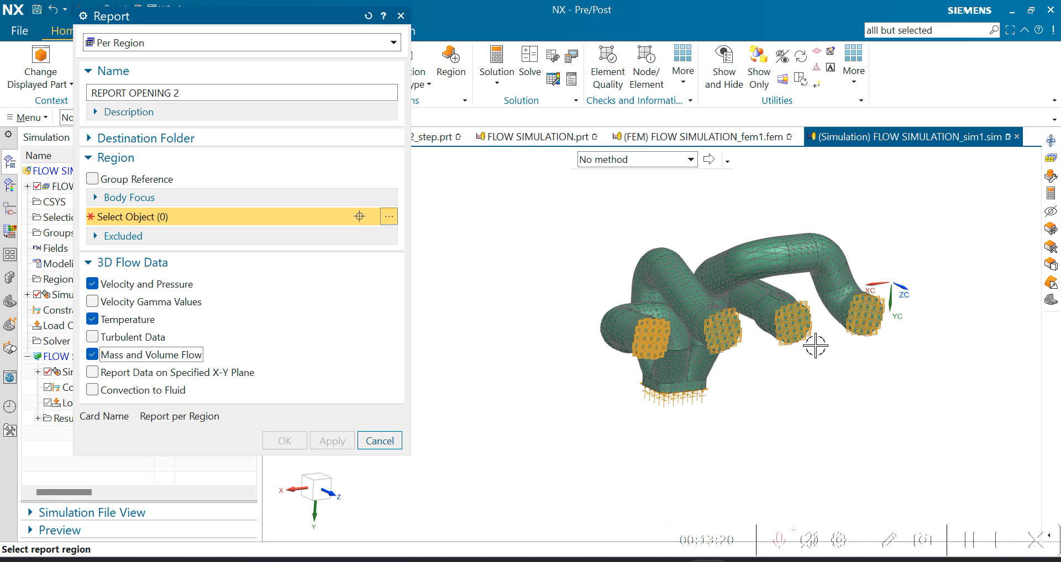
left_click(733, 334)
left_click(332, 441)
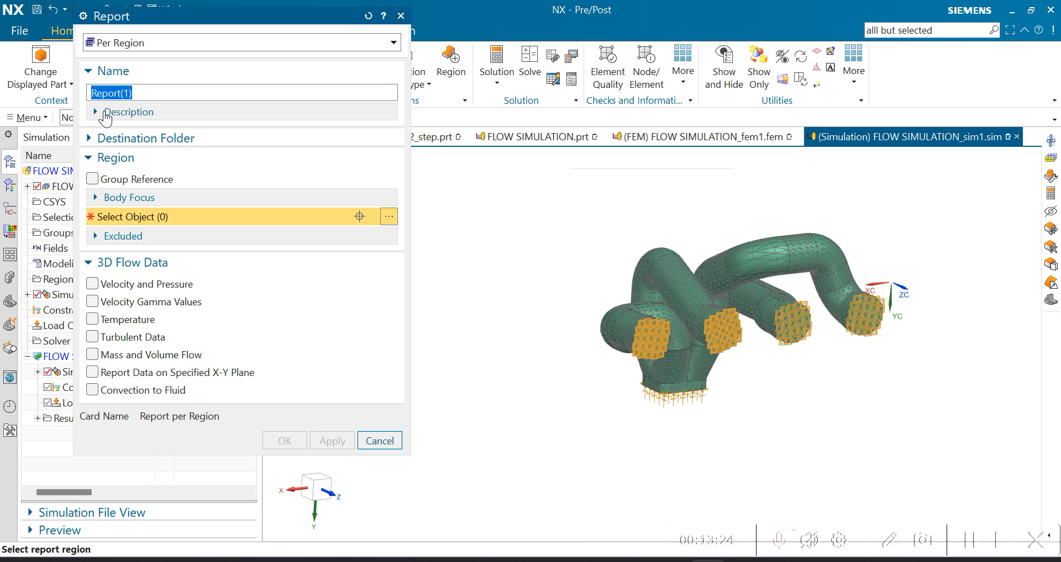
Create REPORT OPENING 3 on the third pipe end with Velocity and Pressure, Temperature, and Mass and Volume Flow.
type("REPO")
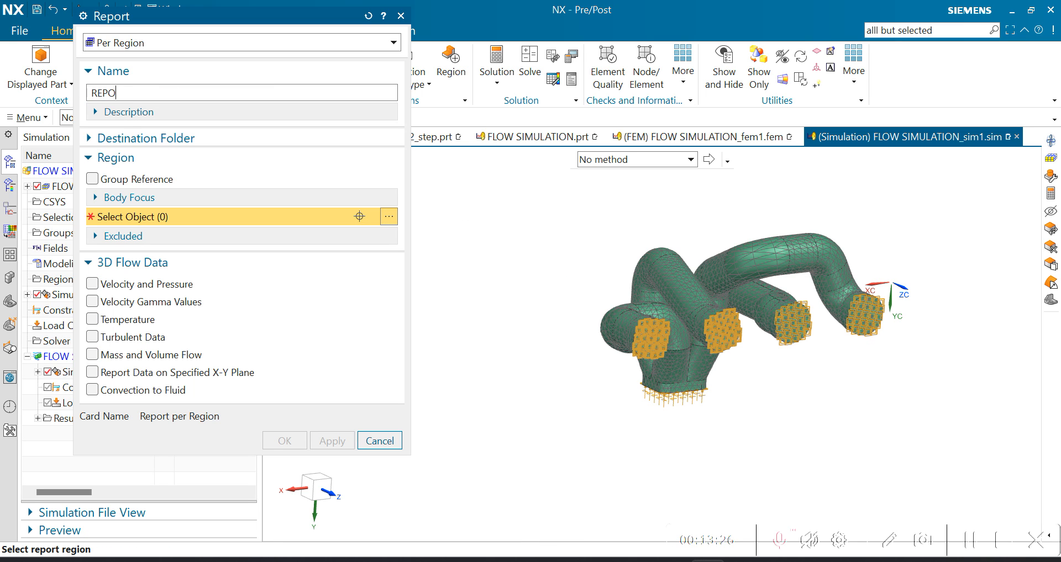
type("RT OPENING 3")
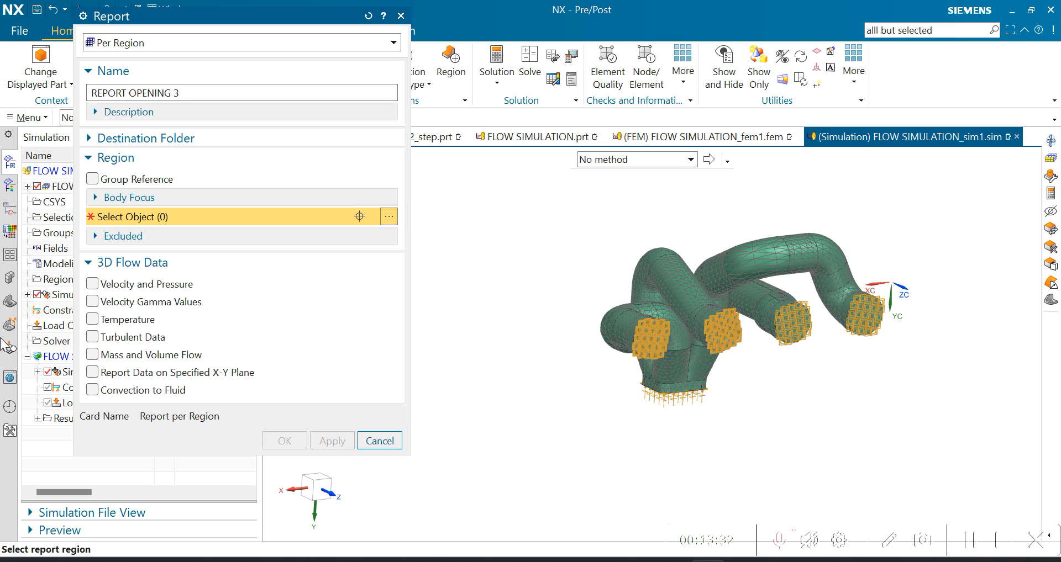
left_click(92, 284)
left_click(92, 319)
left_click(92, 355)
left_click(796, 327)
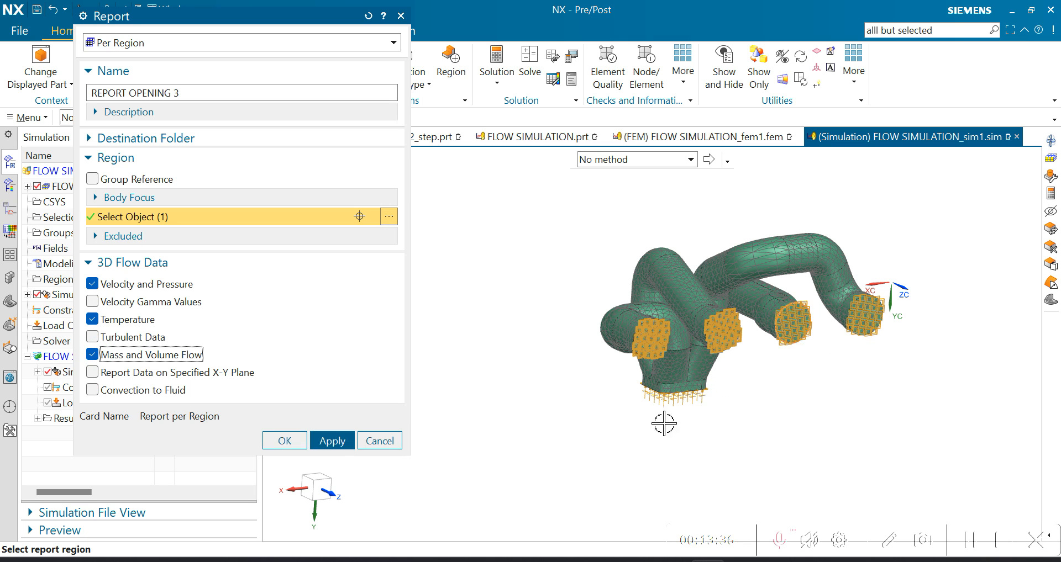
left_click(332, 441)
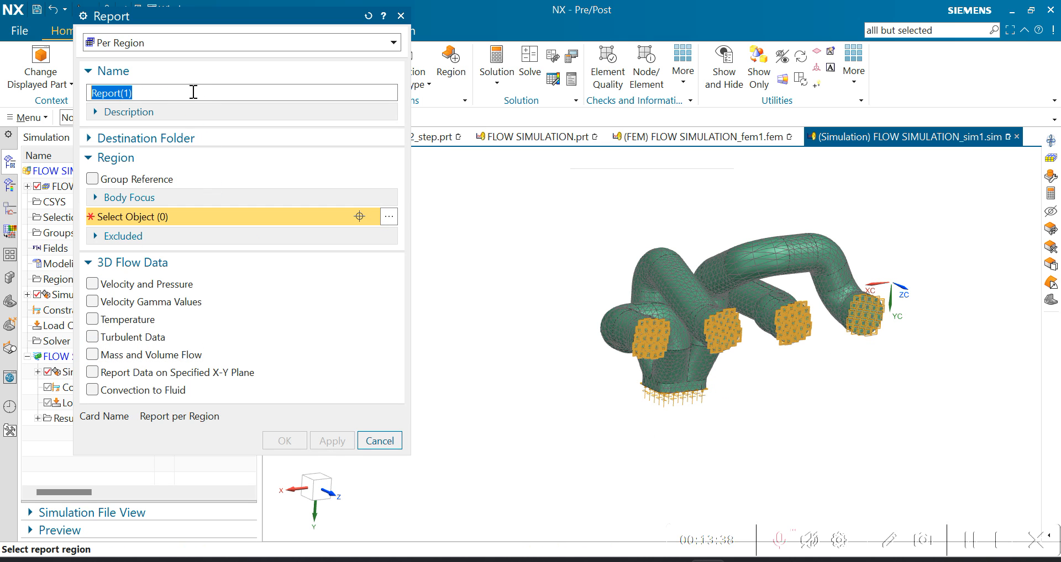
Create REPORT OPENING 4 on the pipe end nearest the coordinate system with Velocity and Pressure, Temperature, and Mass and Volume Flow.
type("REPO")
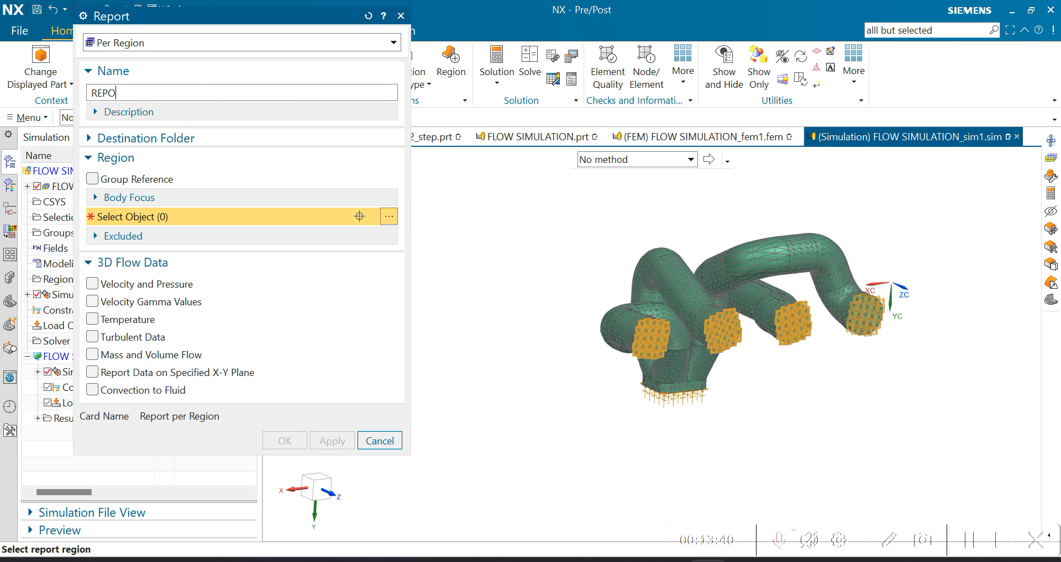
type("RT OPENING 4")
left_click(92, 284)
left_click(93, 319)
left_click(93, 355)
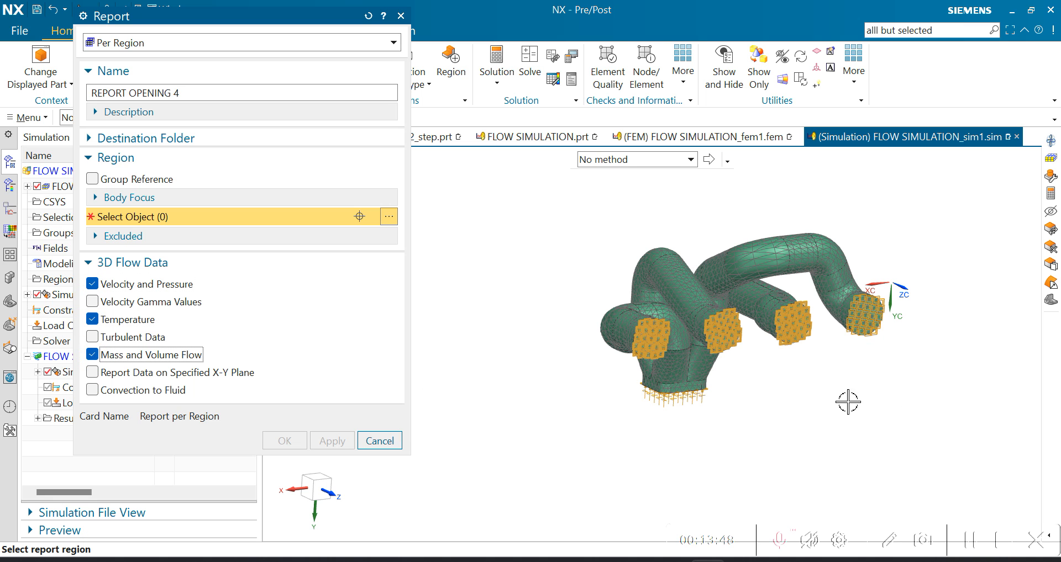
left_click(869, 316)
left_click(293, 439)
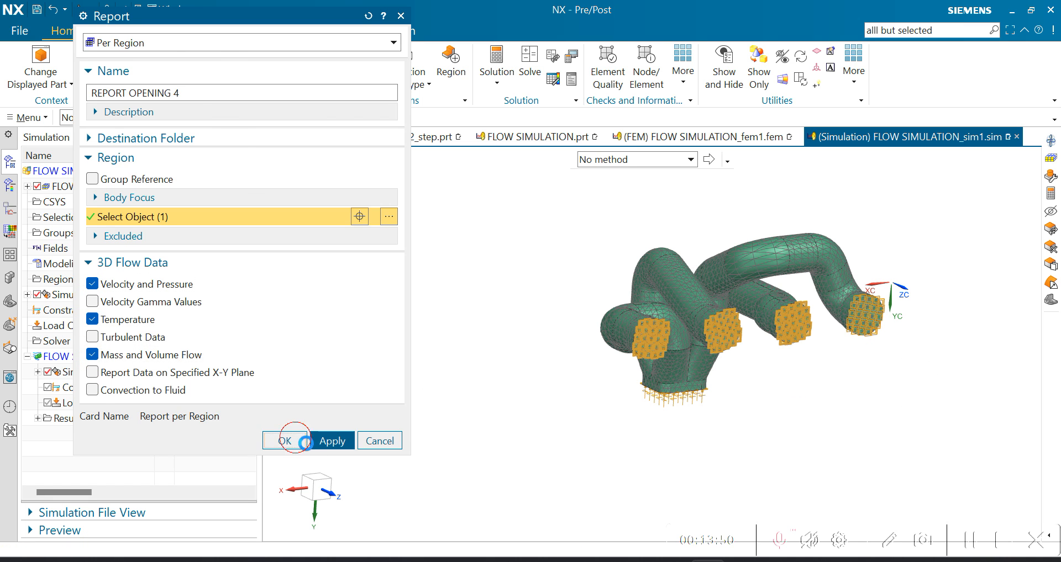
Start a new Report simulation object of type Between Regions.
middle_click_drag(890, 255, 834, 383)
middle_click_drag(568, 365, 615, 325)
scroll(542, 295, "down", 3)
scroll(683, 407, "up", 1)
middle_click_drag(753, 381, 646, 279)
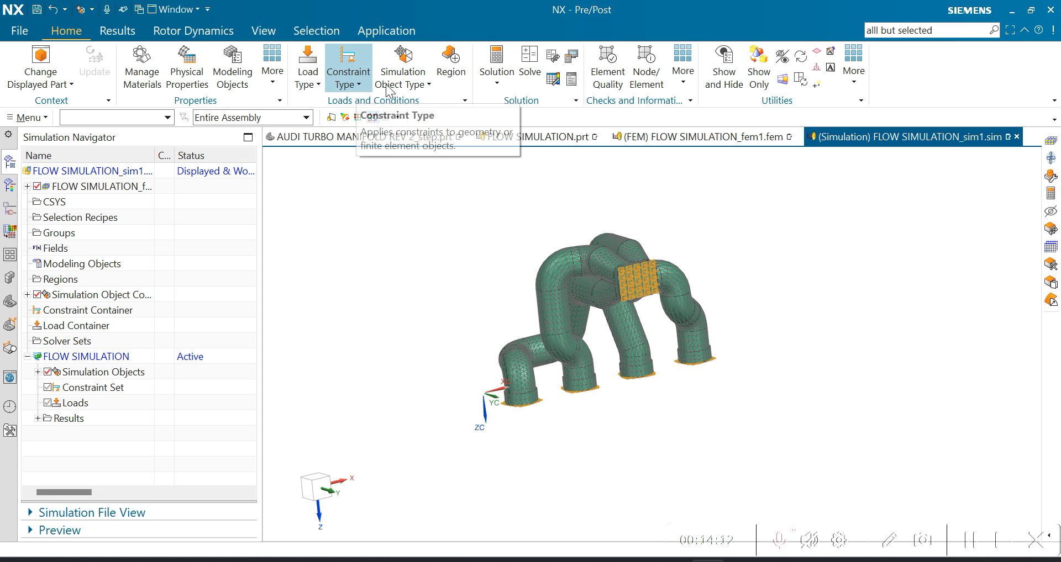
left_click(402, 82)
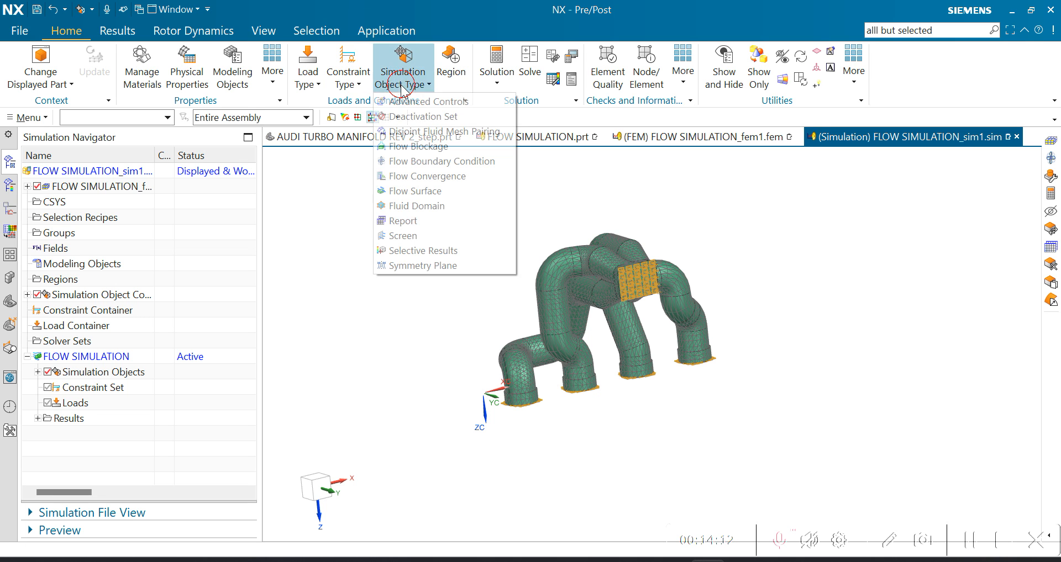
left_click(403, 221)
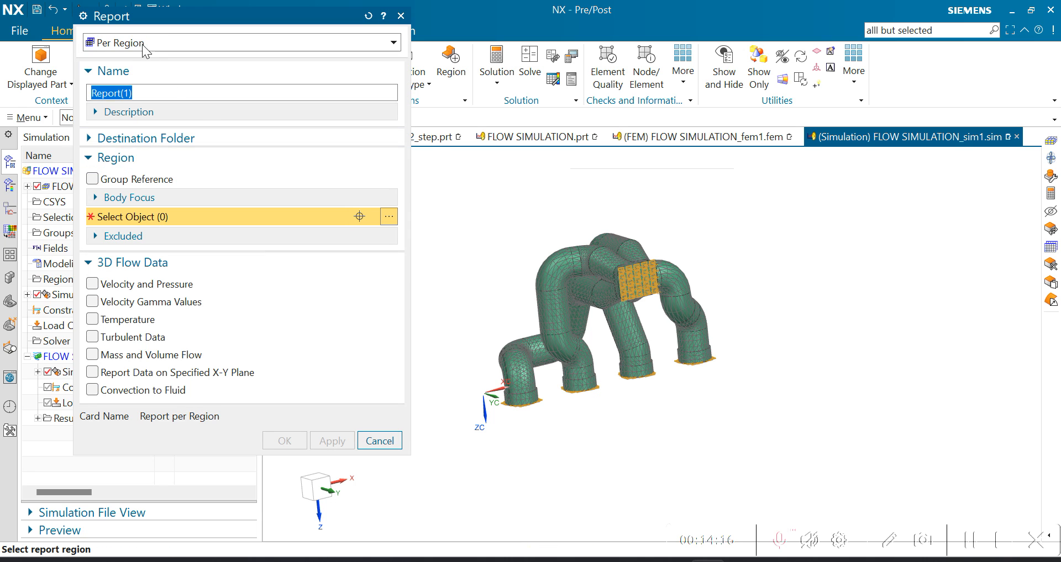
left_click(123, 43)
left_click(135, 76)
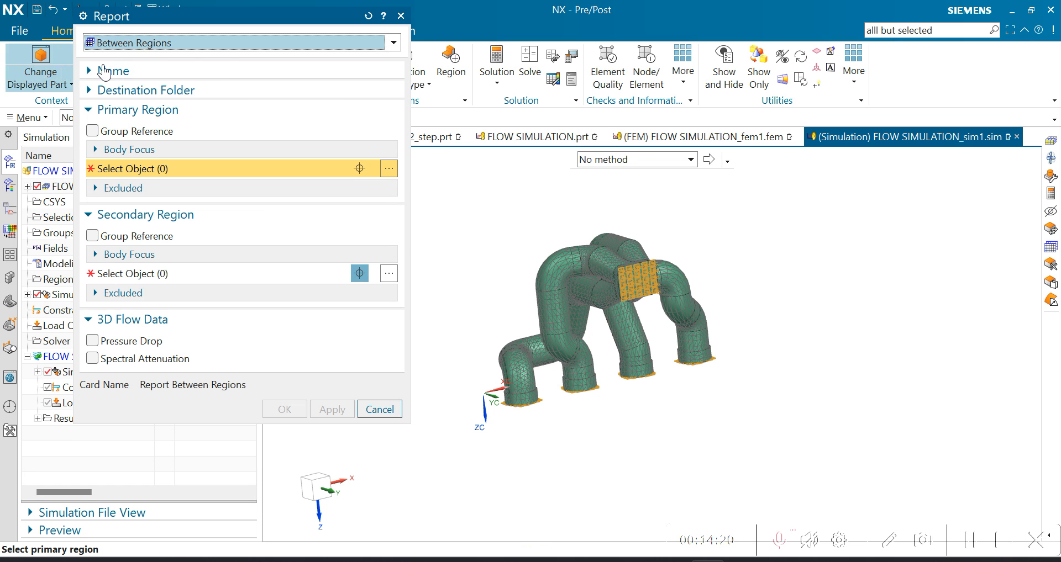
Name the report INLET AND O1 and set the rectangular inlet face as its primary region.
middle_click_drag(750, 289, 773, 307)
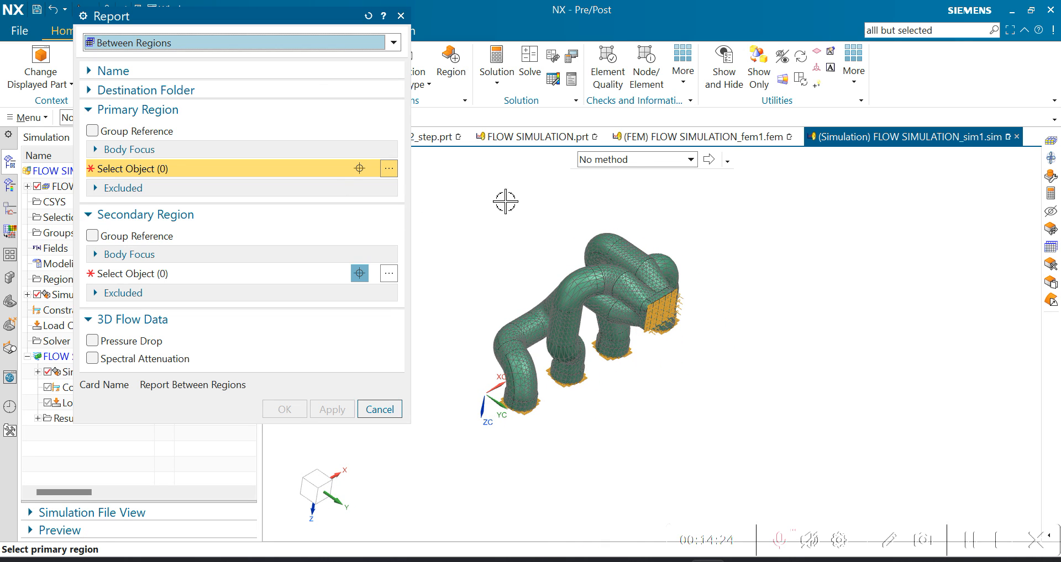
left_click(136, 72)
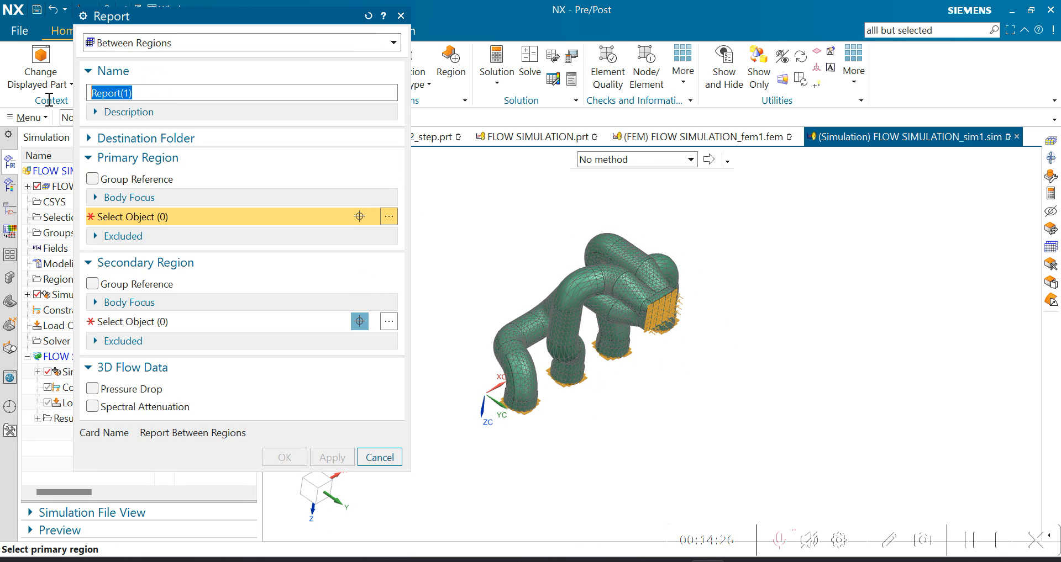
type("INL")
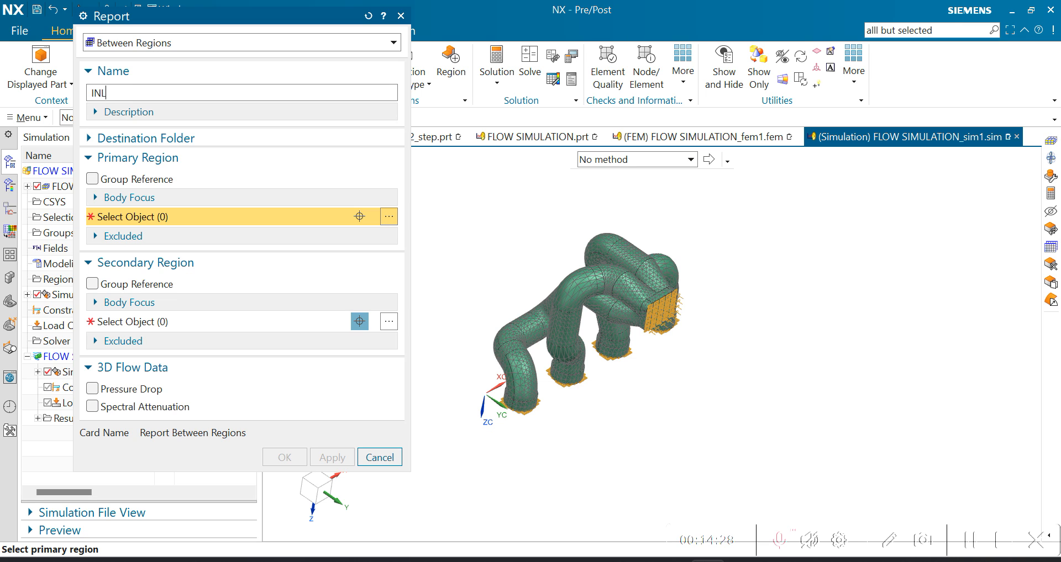
type("ET AND")
middle_click_drag(885, 286, 698, 308)
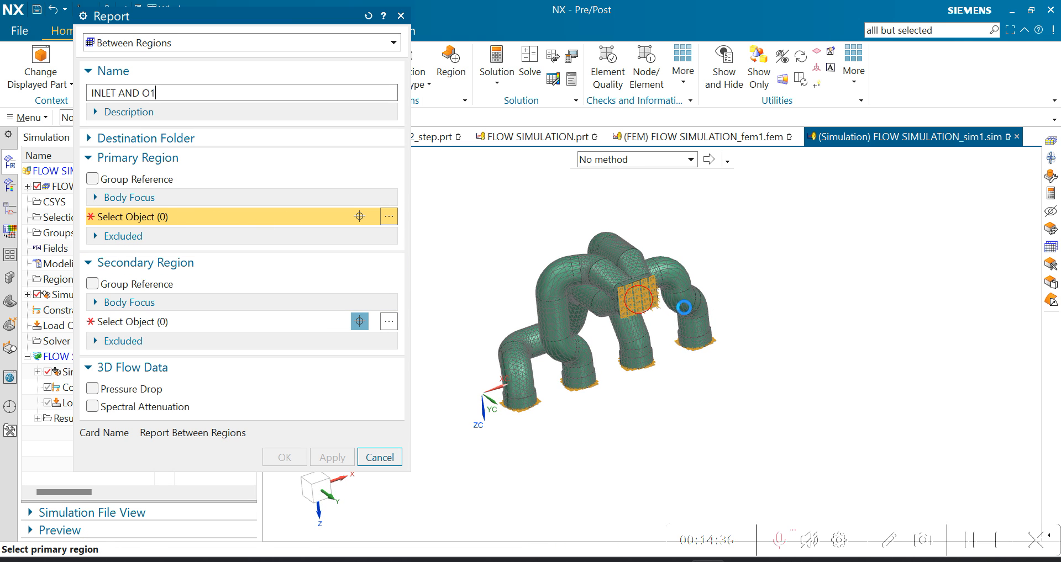
left_click(644, 301)
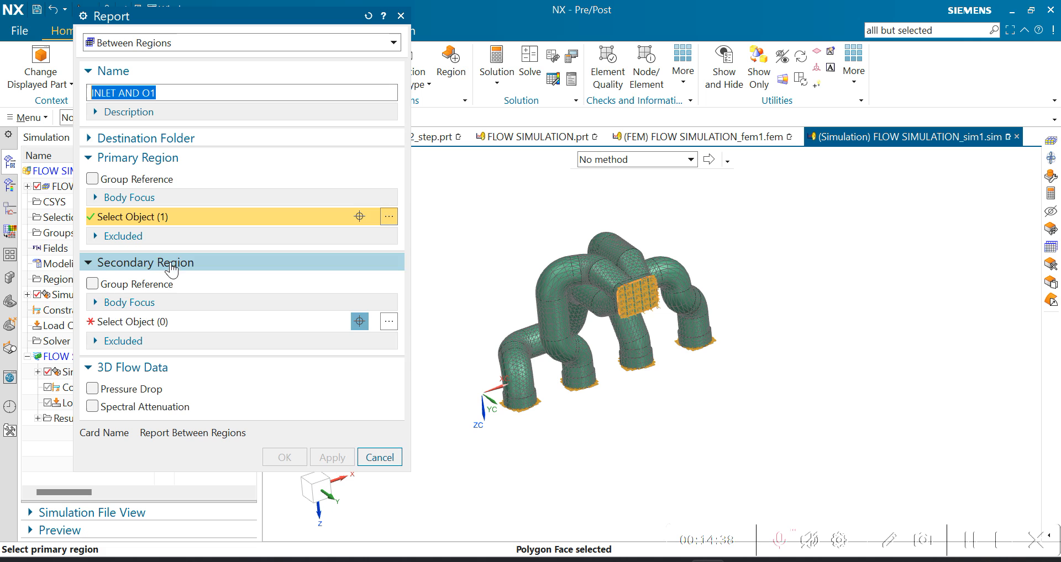
Set the OPENING 1 pipe end as secondary region, include Pressure Drop, copy the report name and create the report.
left_click(149, 321)
middle_click_drag(731, 330, 732, 401)
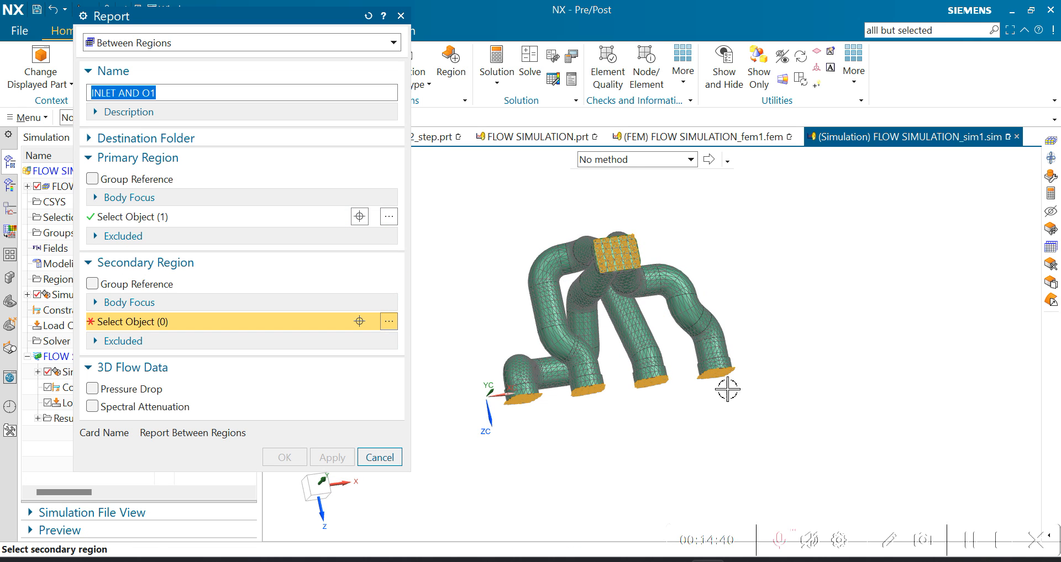
left_click(719, 372)
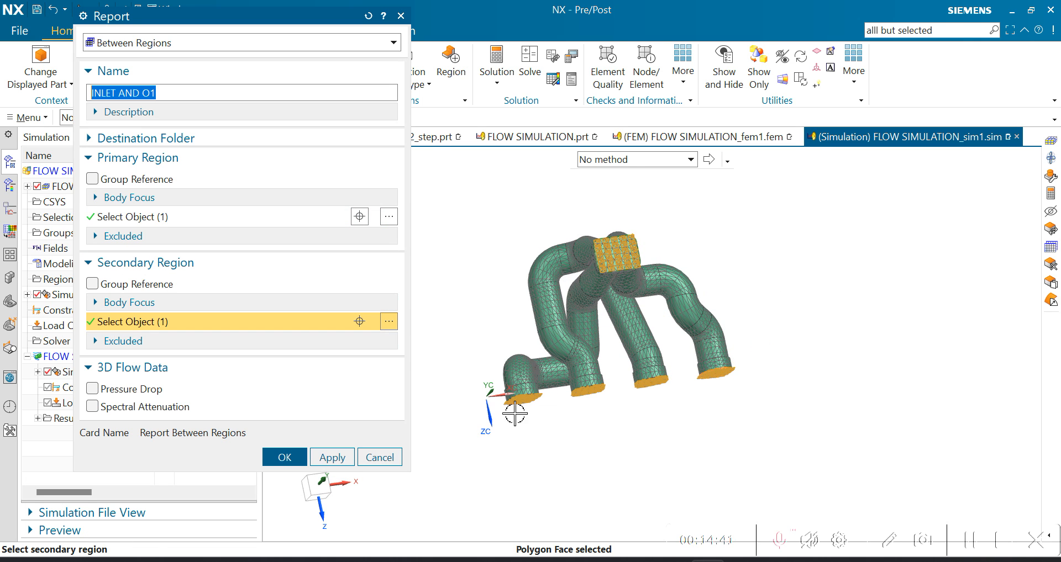
left_click(93, 389)
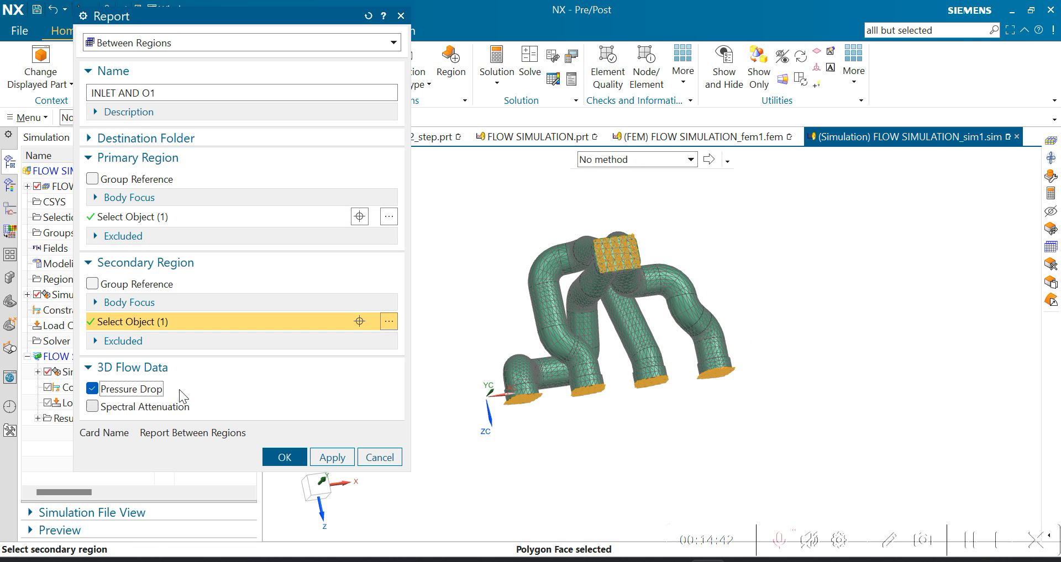
left_click(331, 458)
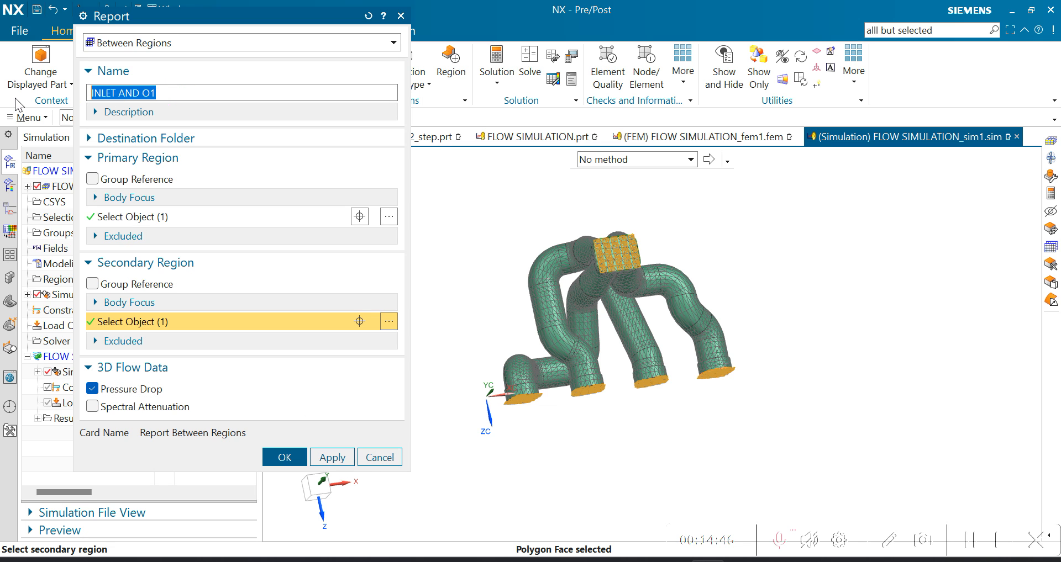
key("ctrl+c")
left_click(331, 463)
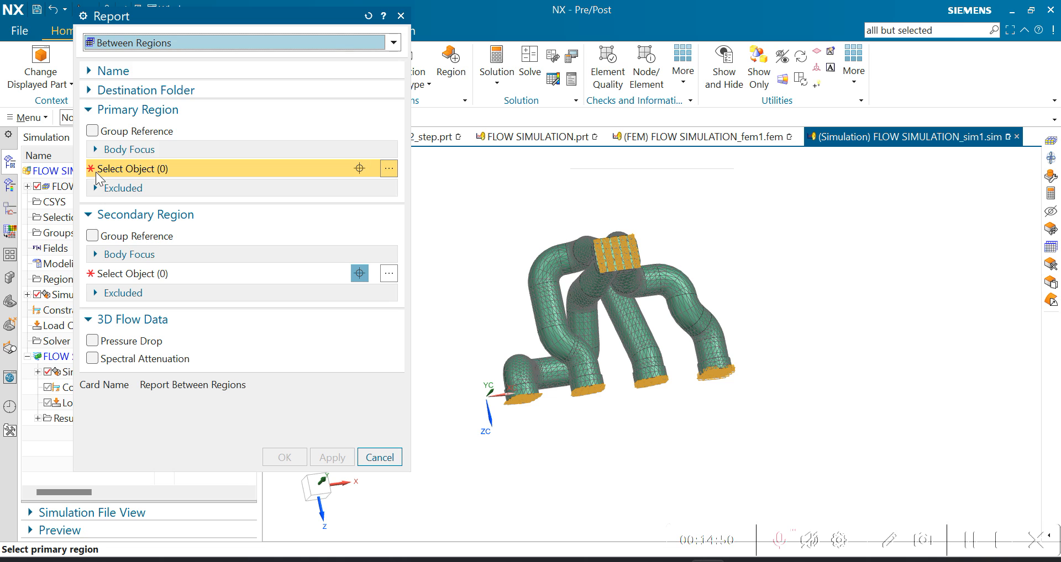
Name the next Between Regions report INLET AND O2 and include Pressure Drop.
left_click(139, 73)
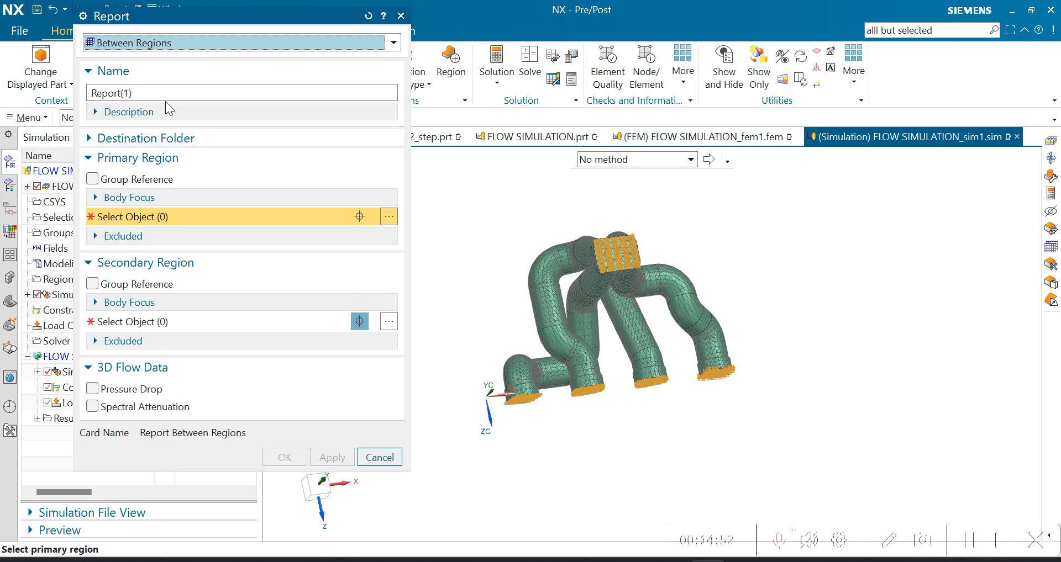
left_click(154, 93)
key("ctrl+v")
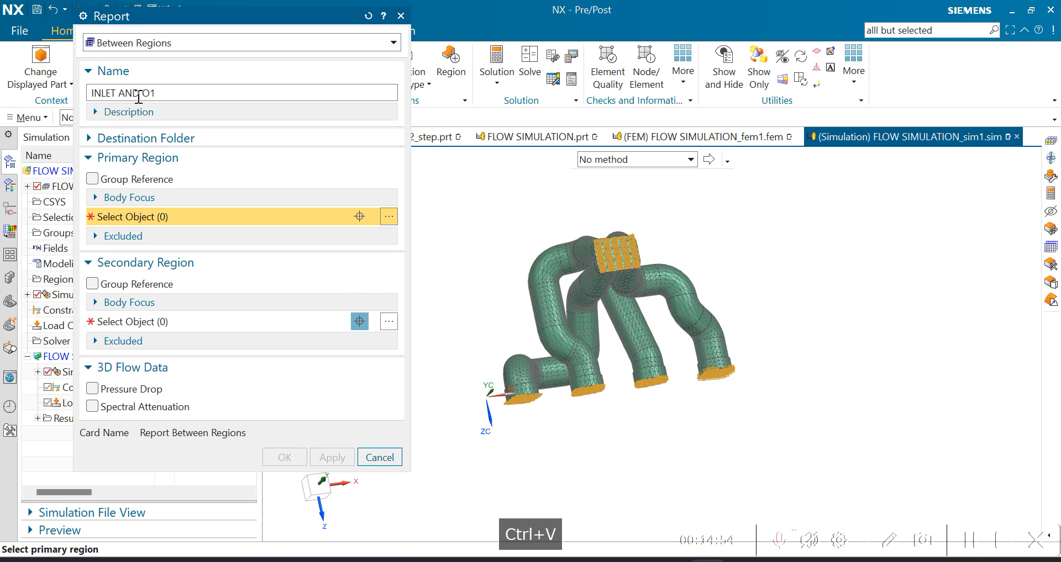
key("BackSpace")
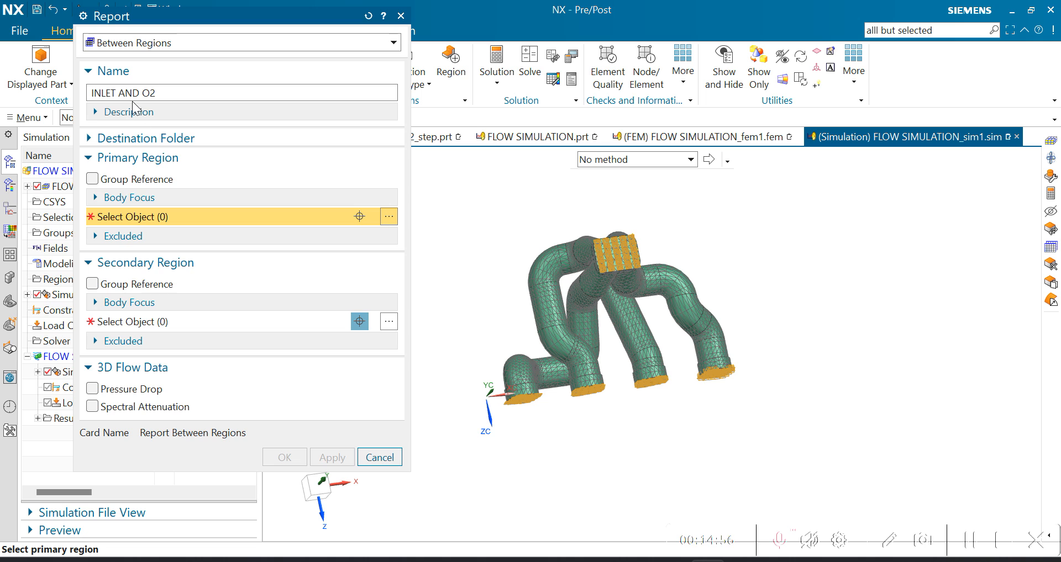
left_click(93, 389)
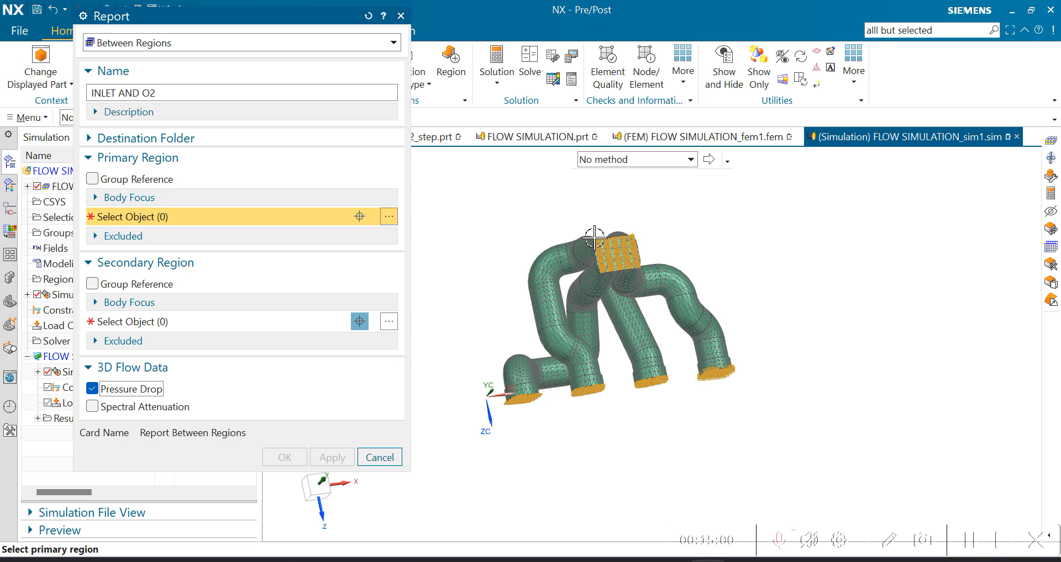
Set the inlet face as primary region and the OPENING 2 pipe end as secondary region, and create the report.
left_click(620, 257)
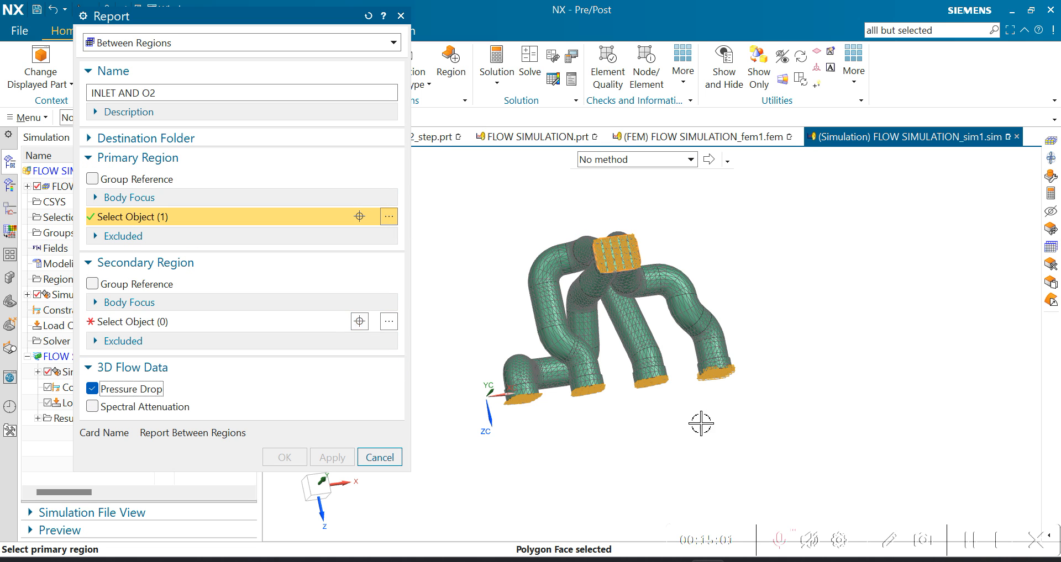
left_click(146, 287)
left_click(143, 280)
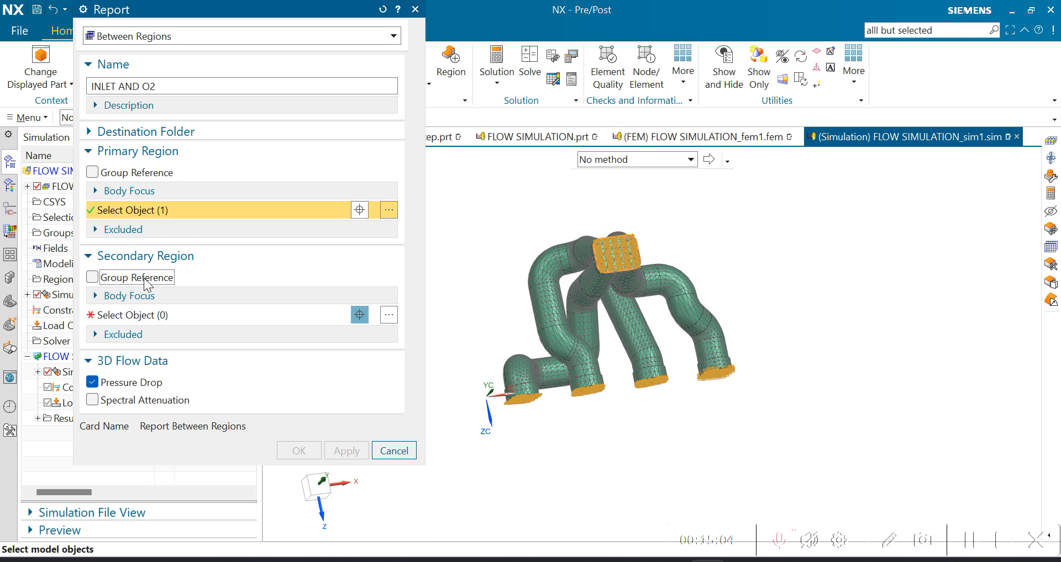
left_click(658, 384)
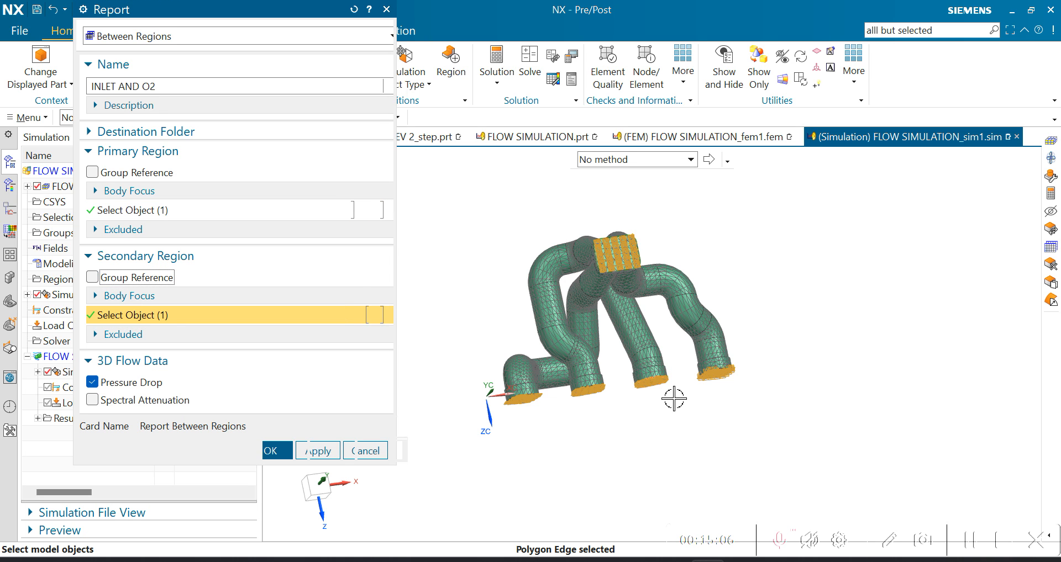
left_click(334, 452)
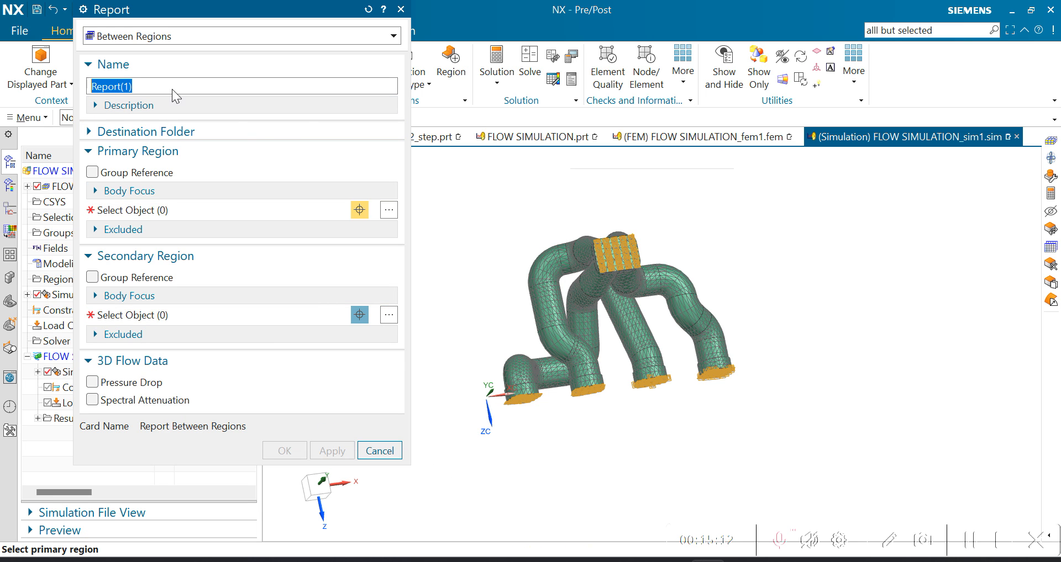
Name the next Between Regions report Report AND O3 and set the rectangular inlet face as its primary region.
key("ctrl+c")
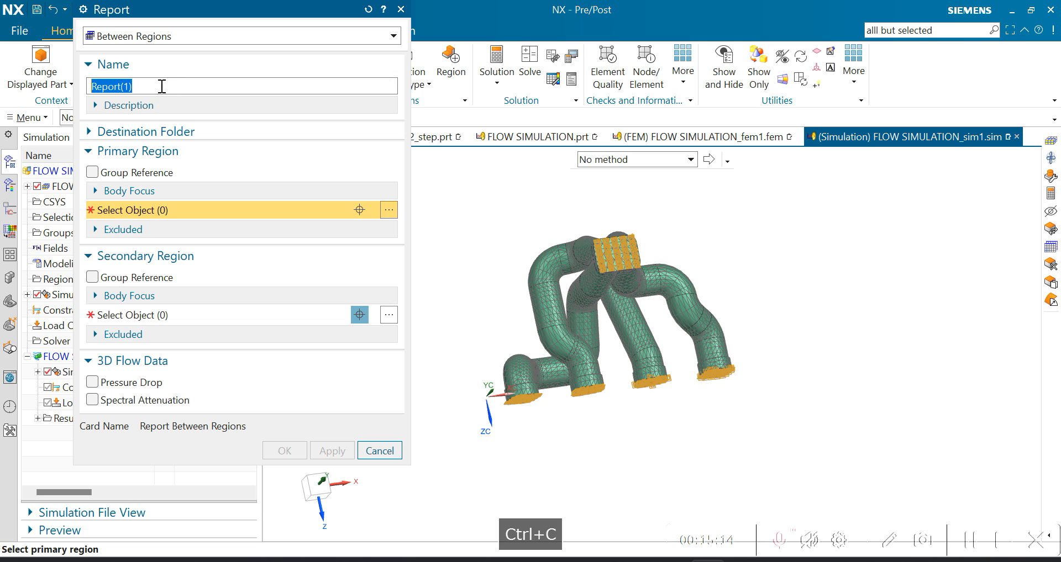
key("ctrl+v")
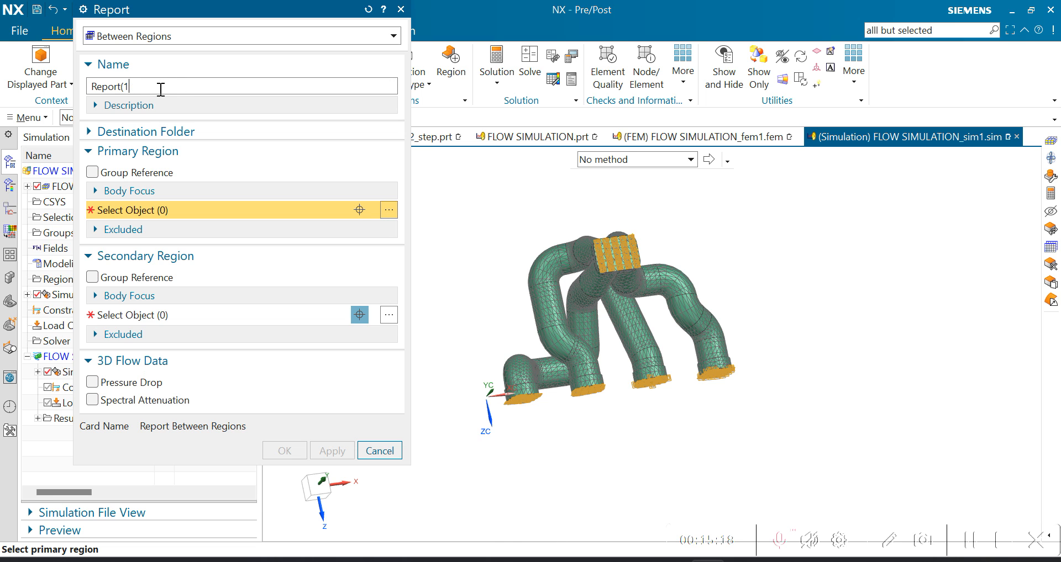
type("AND O3")
left_click(629, 256)
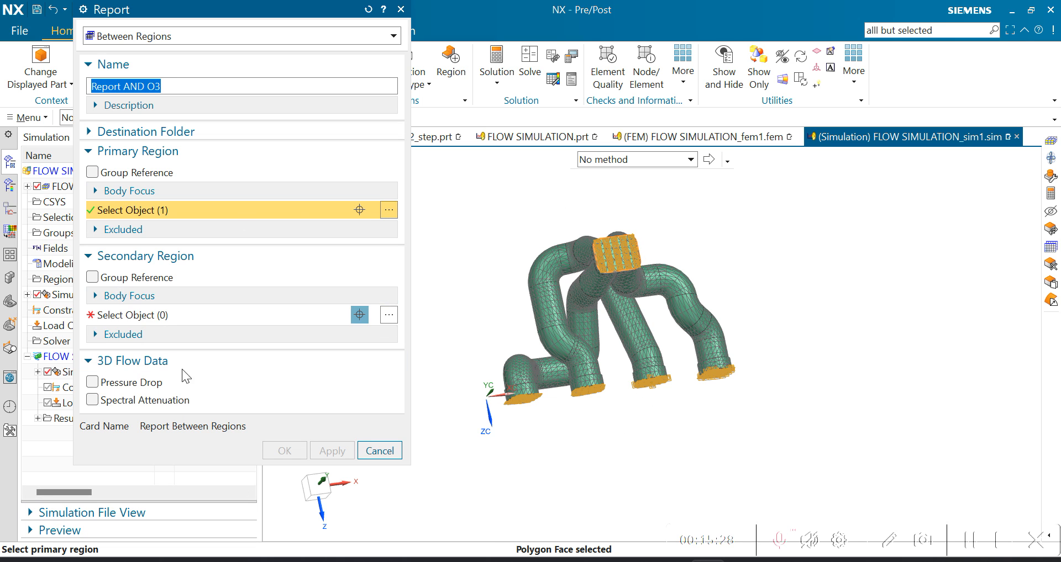
Set the OPENING 3 pipe end as secondary region, include Pressure Drop and create the report.
left_click(161, 315)
left_click(592, 394)
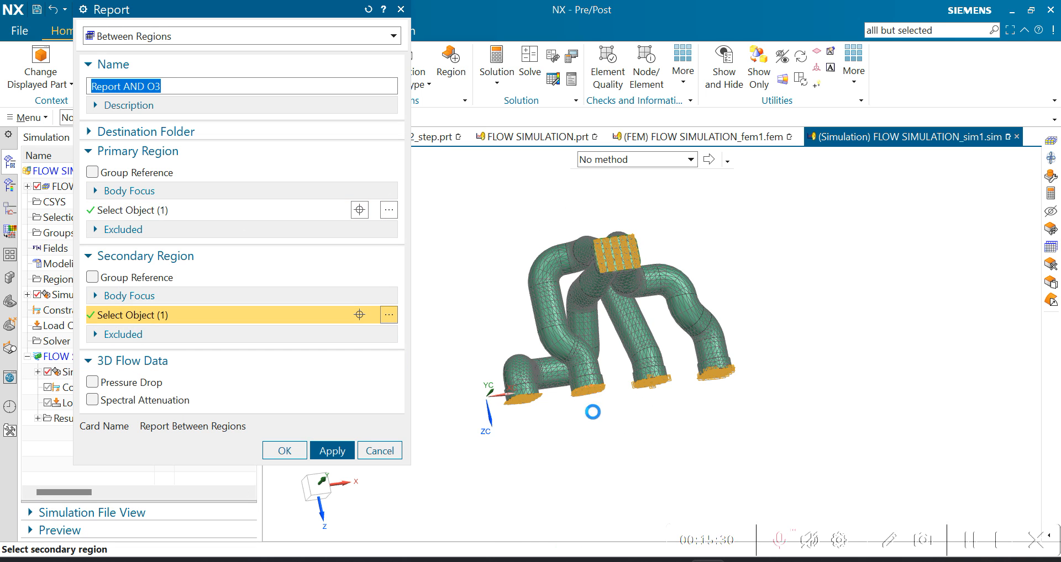
left_click(93, 383)
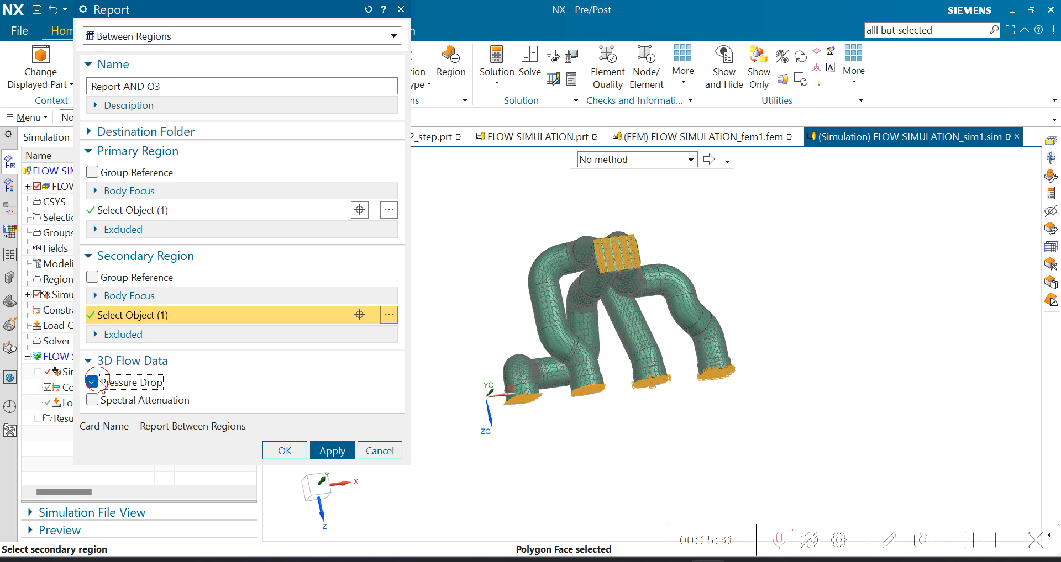
left_click(333, 451)
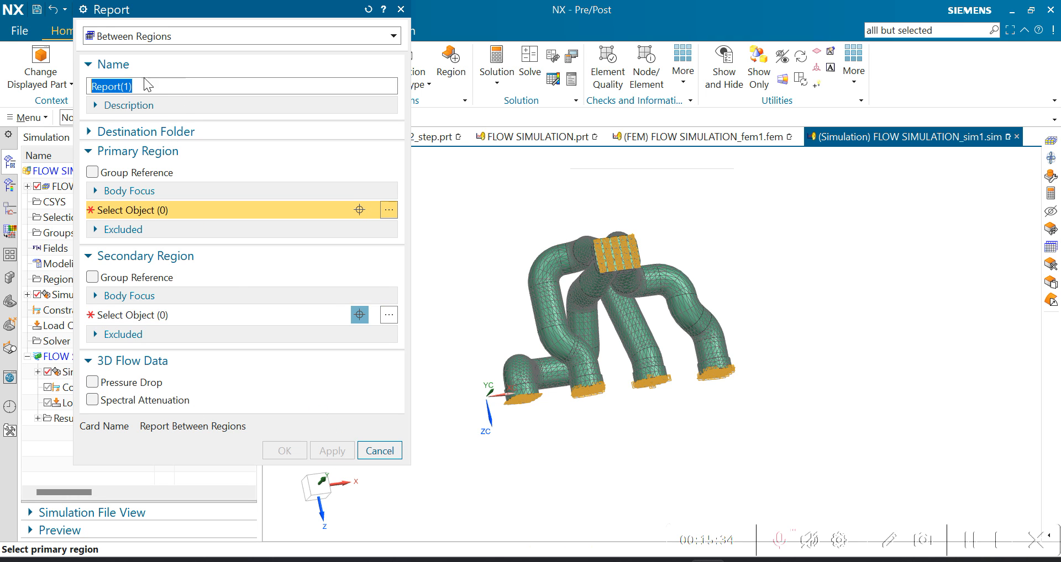
Name the next Between Regions report REPORT AND O4 and set the inlet face as its primary region.
type("REPO")
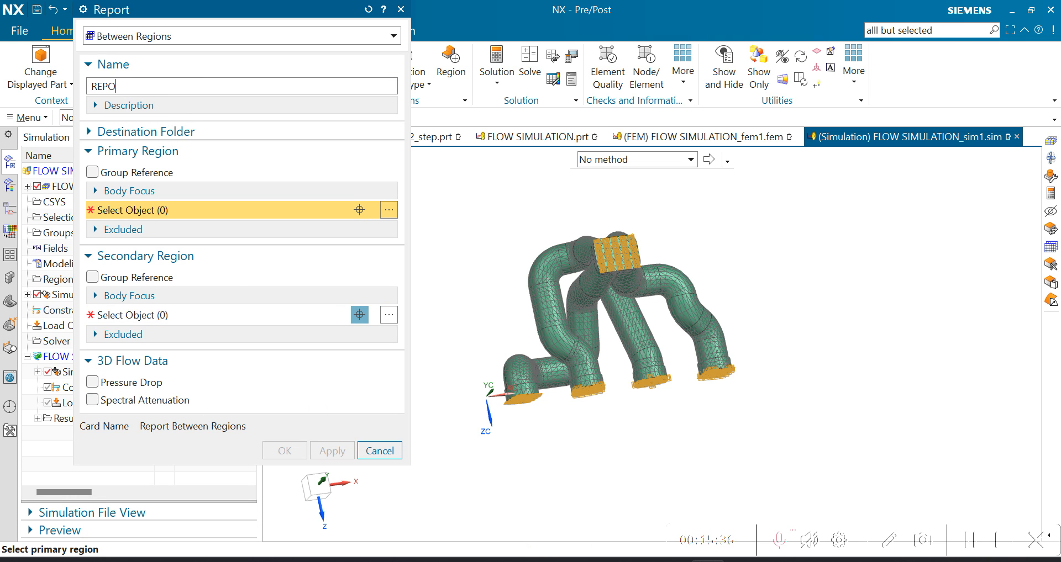
type("RT AND ")
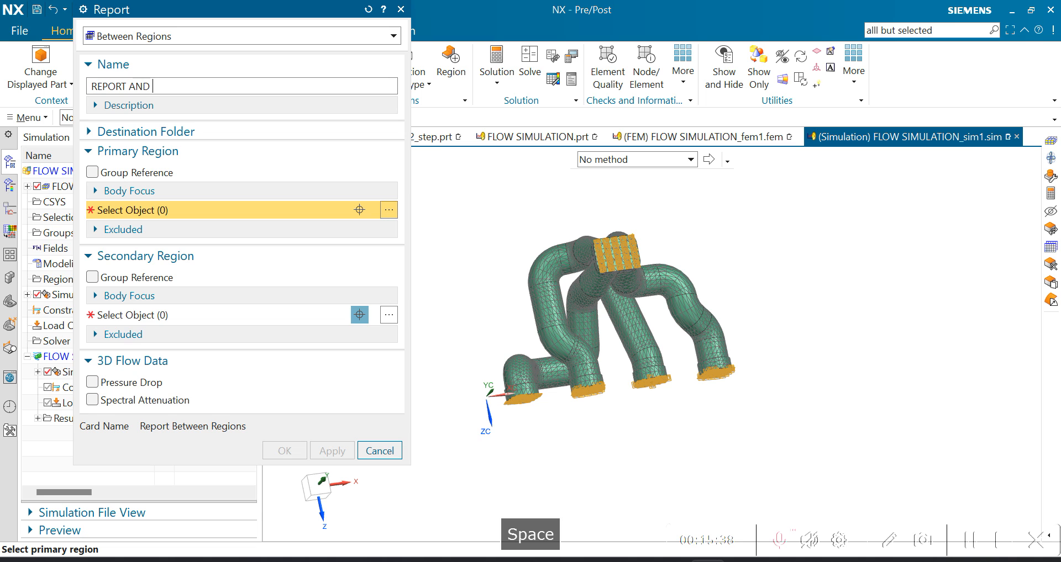
type("O4")
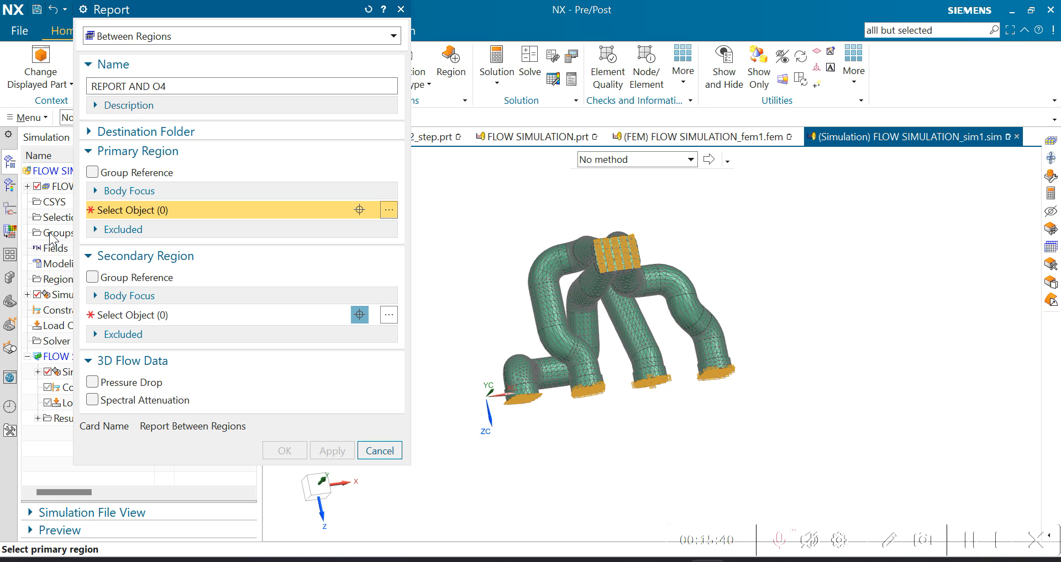
Set the OPENING 4 pipe end as secondary region, include Pressure Drop and finish creating the reports.
left_click(144, 318)
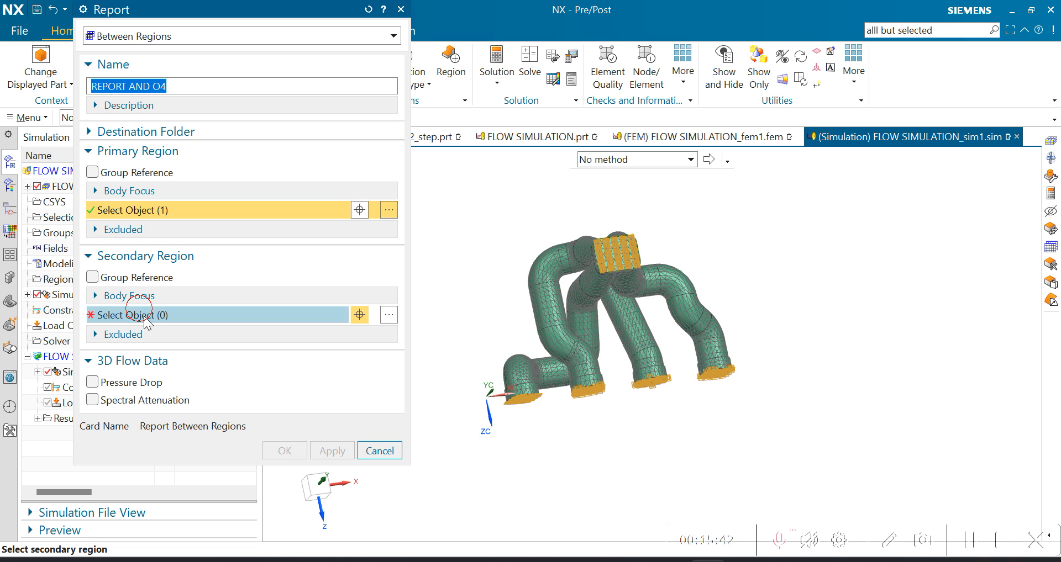
left_click(524, 402)
left_click(92, 383)
left_click(283, 451)
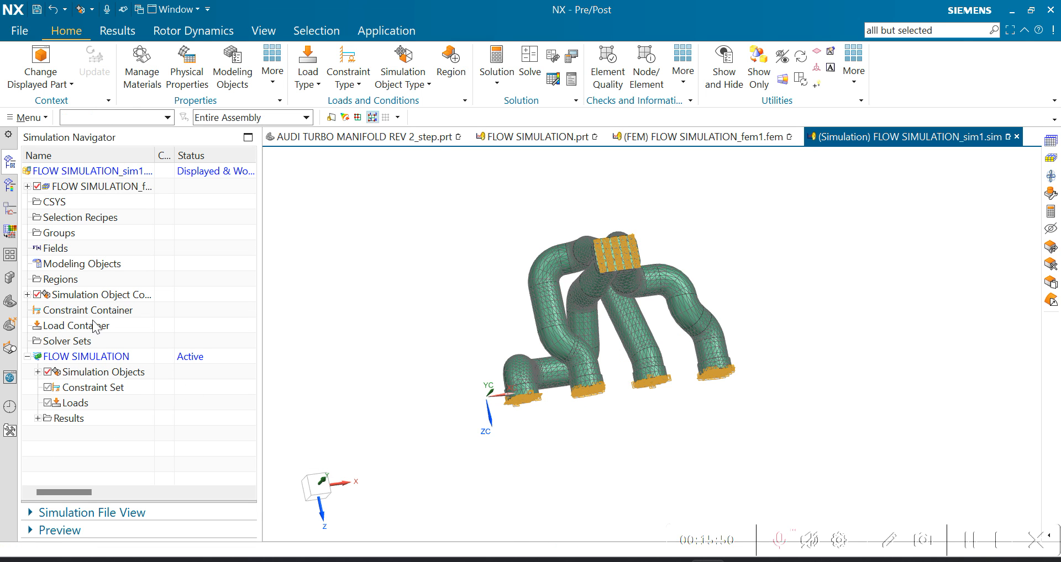
List the contents of the Simulation Object Container and review the OPENING 1 boundary condition's settings without changing them.
left_click(25, 296)
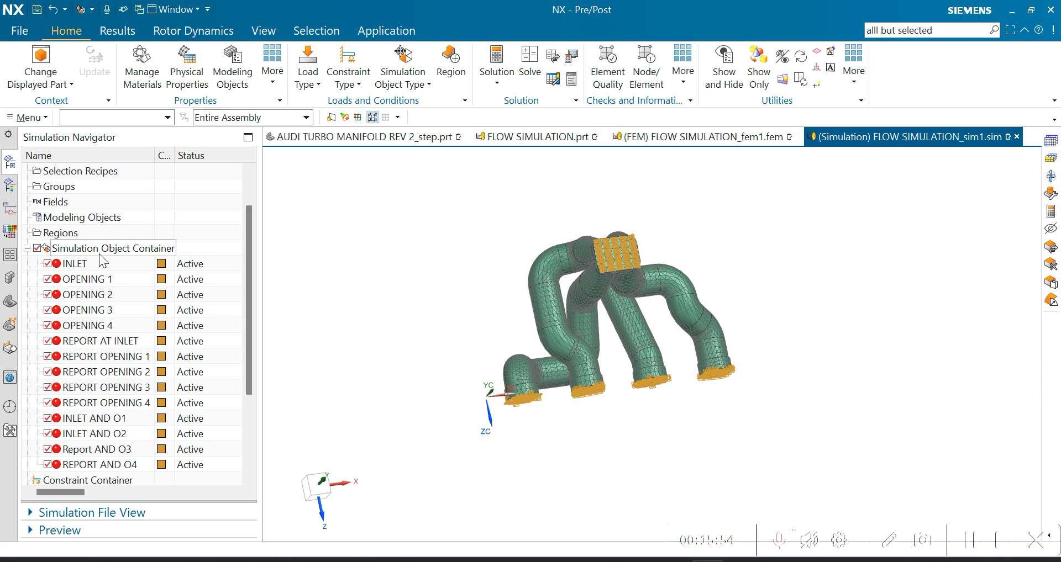
scroll(100, 256, "down", 1)
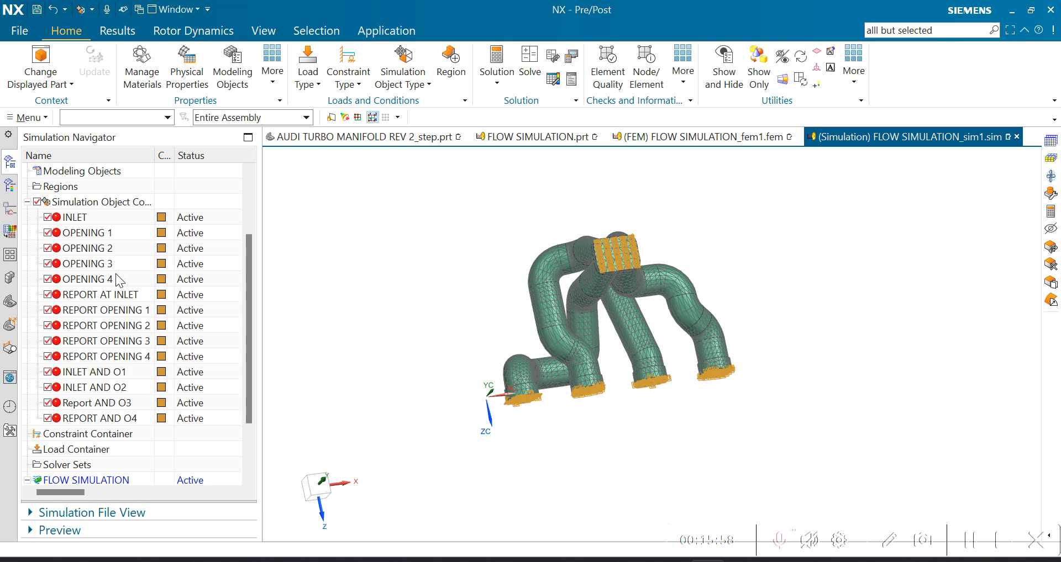
left_click(90, 233)
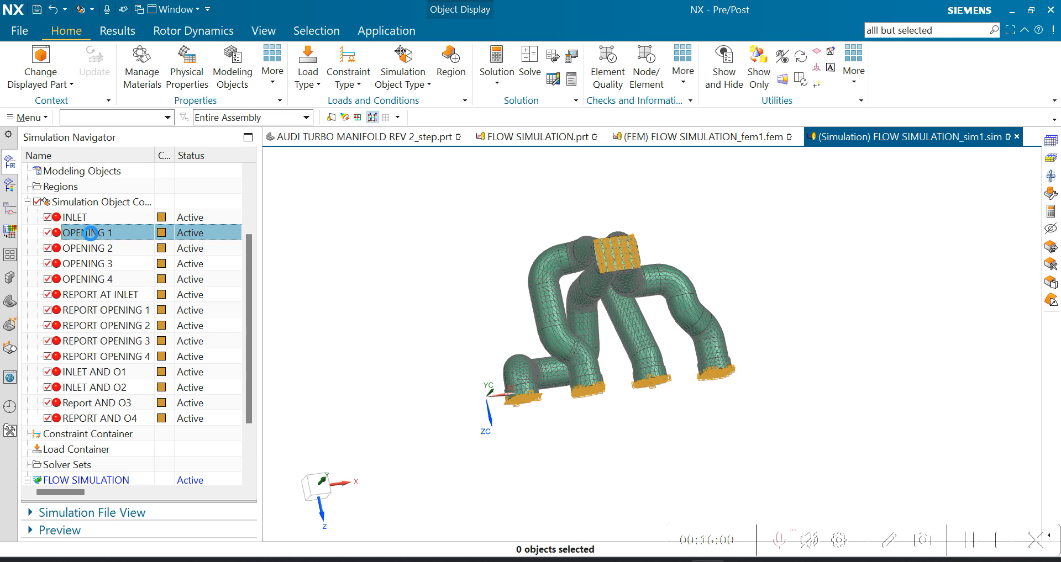
double_click(90, 232)
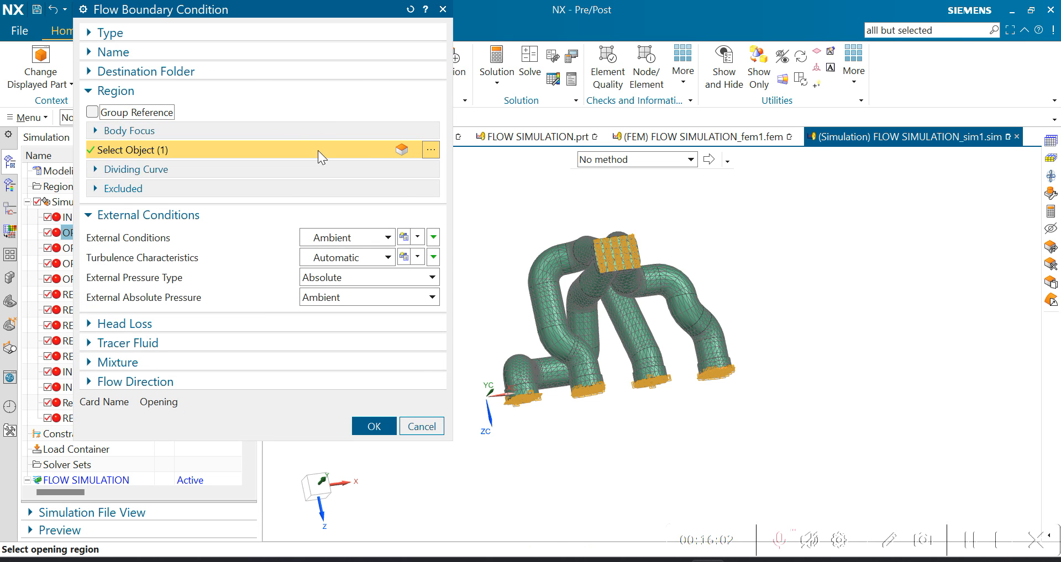
left_click(423, 427)
Review the INLET boundary condition's mass flow and the available magnitude modes without changing them.
left_click(77, 215)
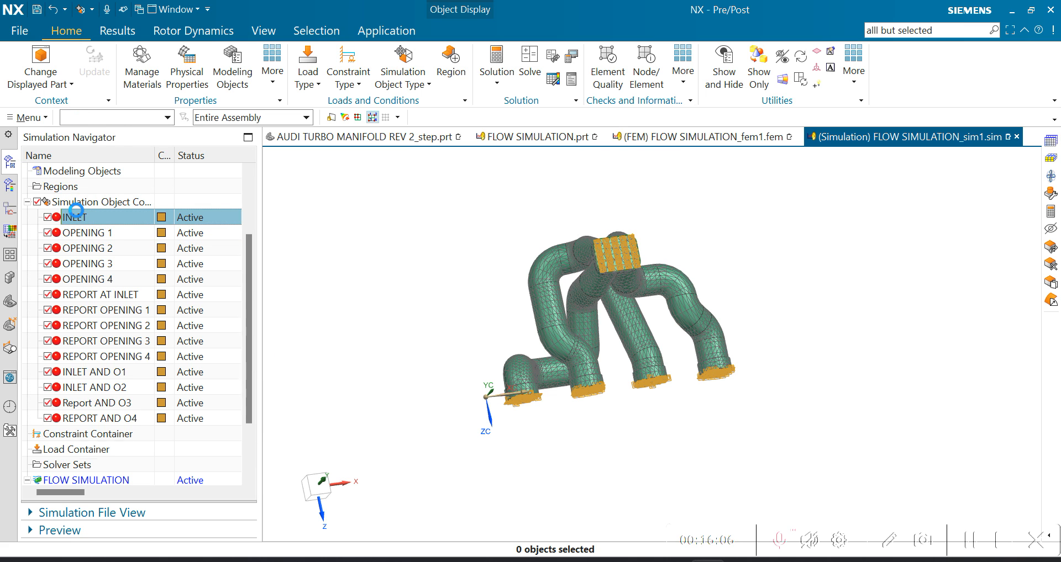
double_click(76, 212)
double_click(346, 256)
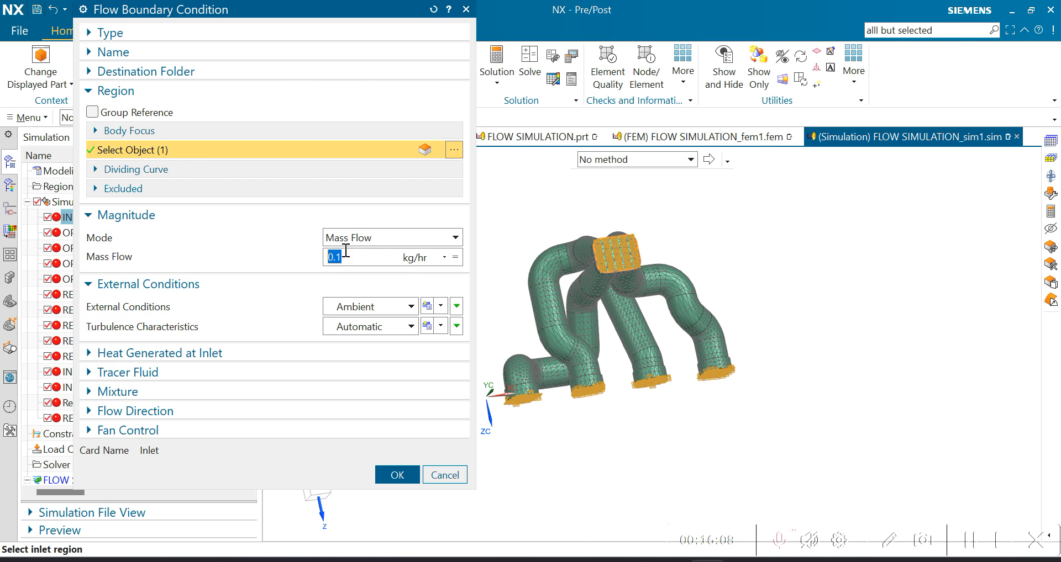
left_click(374, 240)
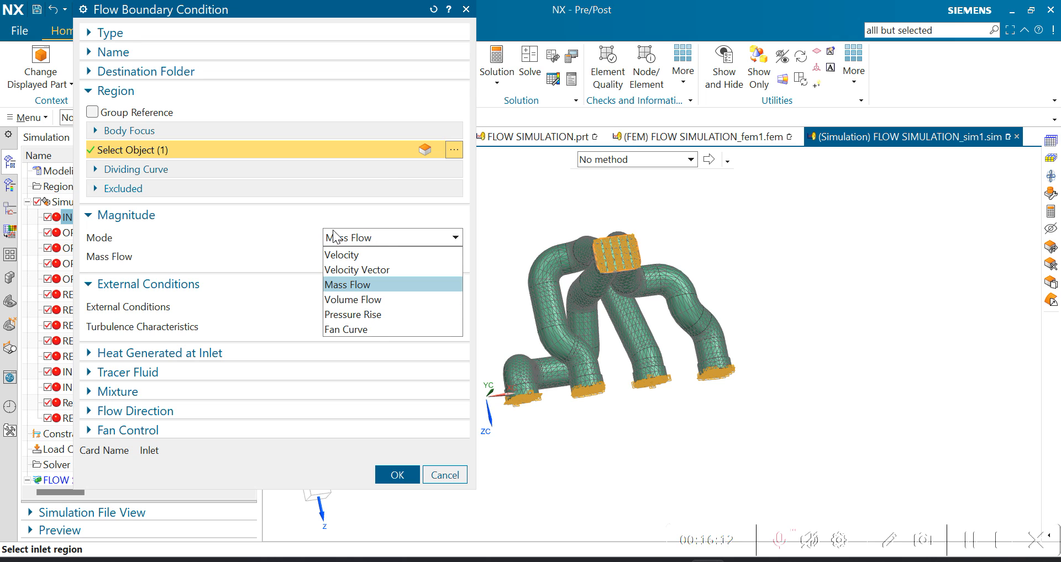
left_click(267, 229)
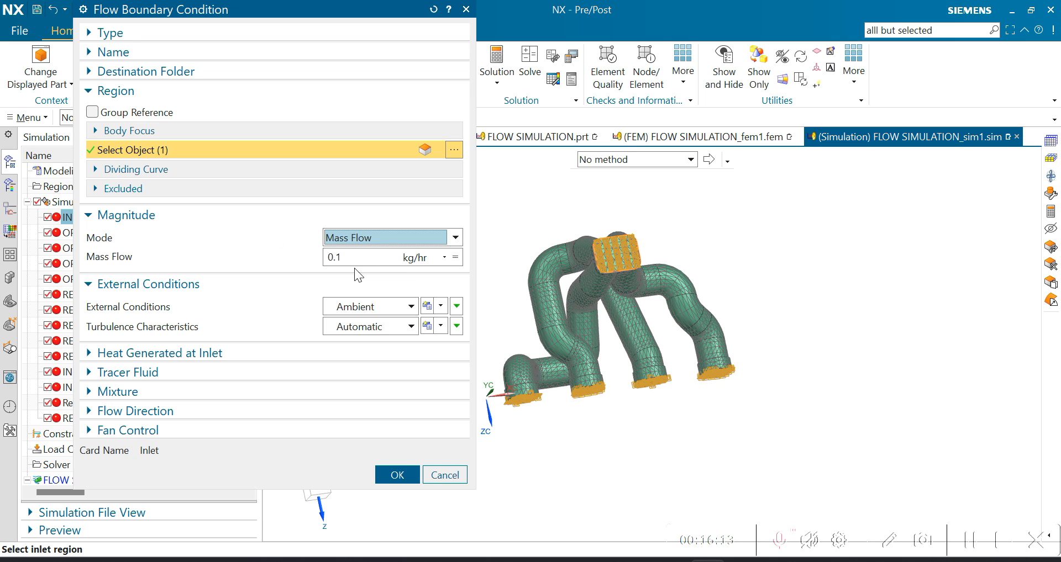
left_click(446, 475)
Look through the boundary conditions and reports in the Simulation Object Container, and collapse the container.
scroll(102, 305, "down", 2)
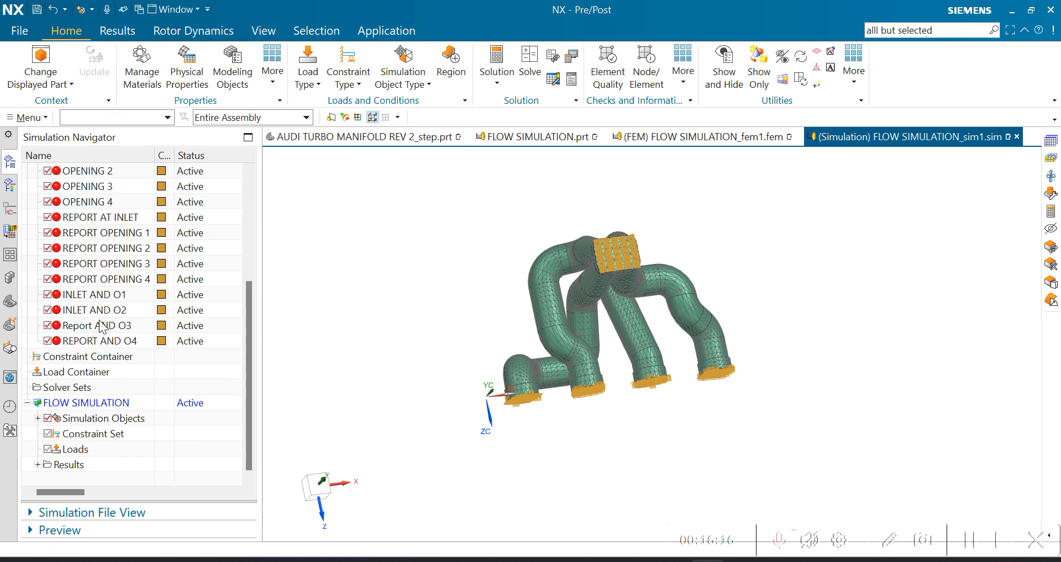
scroll(117, 311, "up", 1)
scroll(117, 310, "down", 1)
scroll(122, 296, "up", 3)
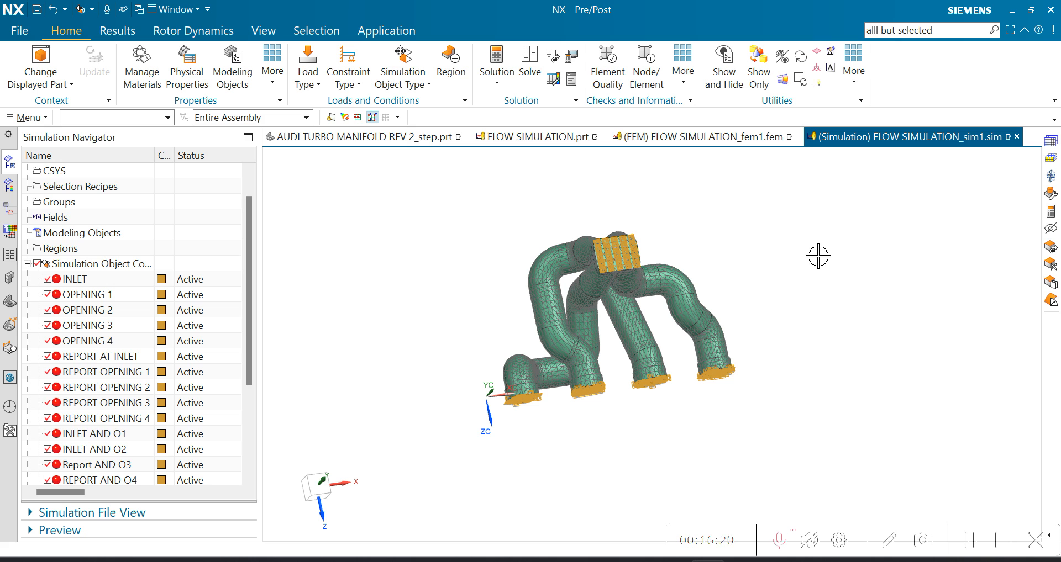
left_click(27, 266)
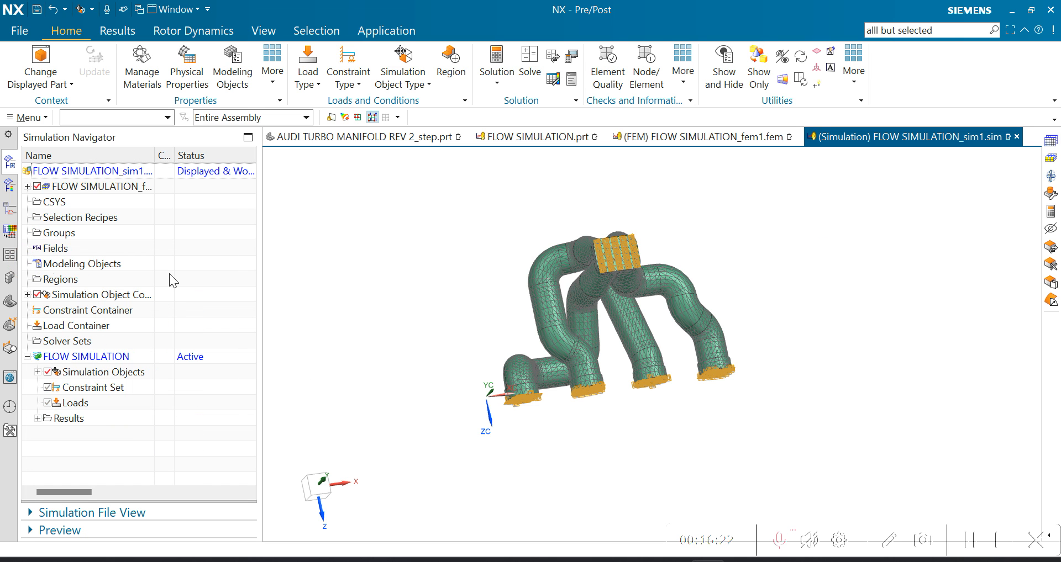
middle_click_drag(719, 332, 749, 364)
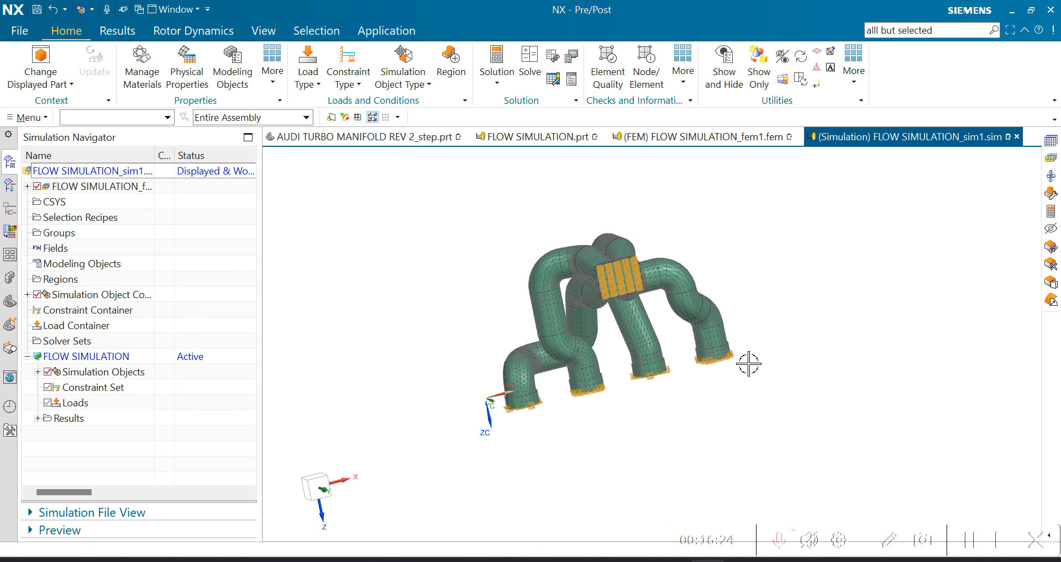
key("Home")
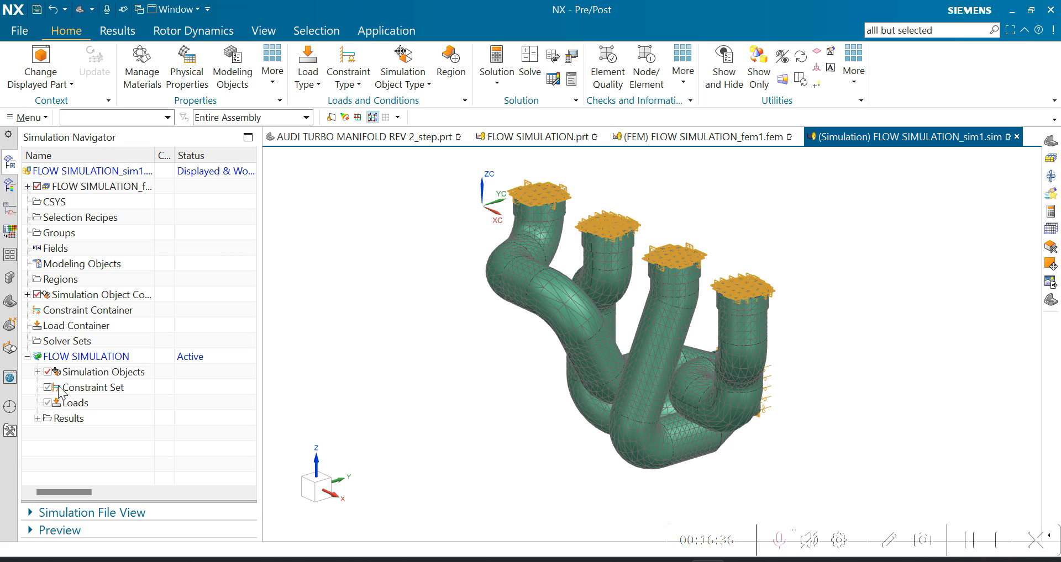
left_click(27, 357)
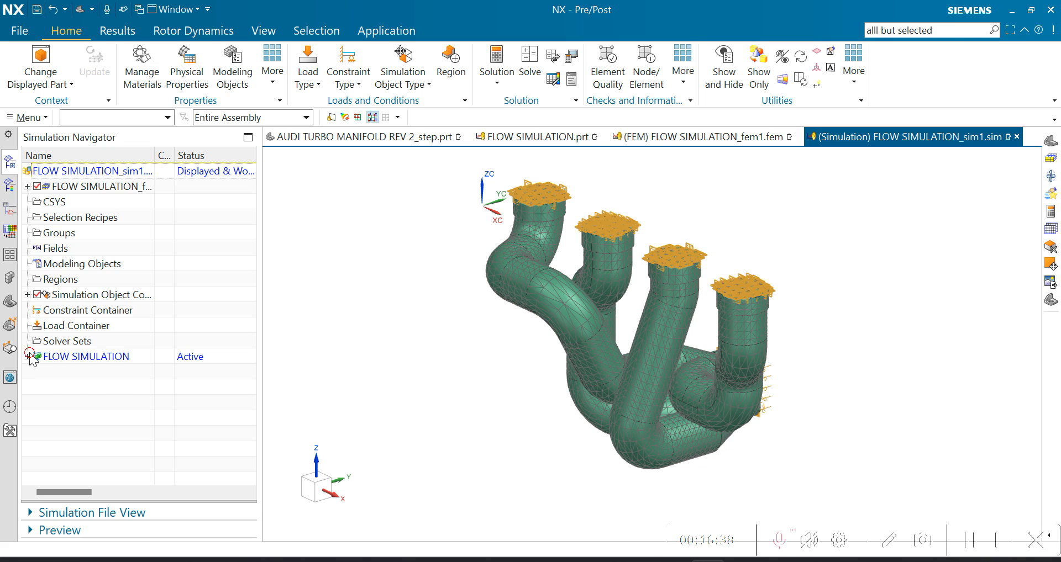
left_click(27, 357)
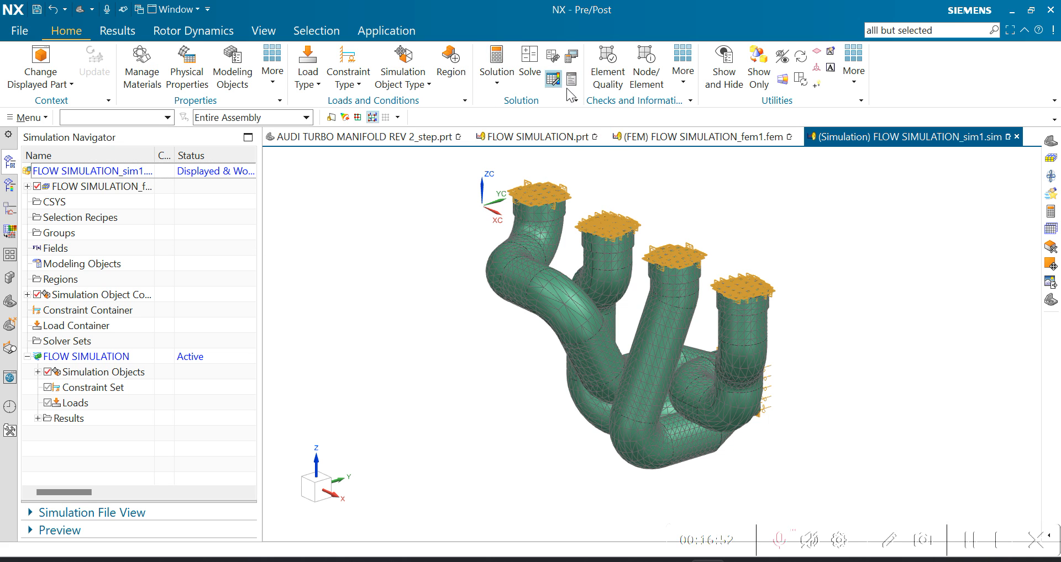
right_click(73, 358)
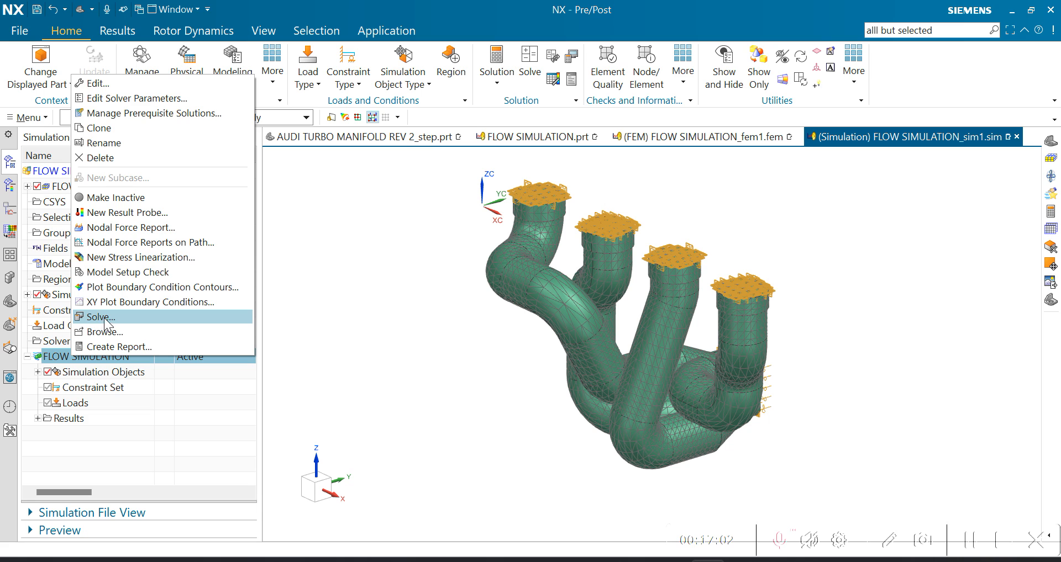
left_click(390, 332)
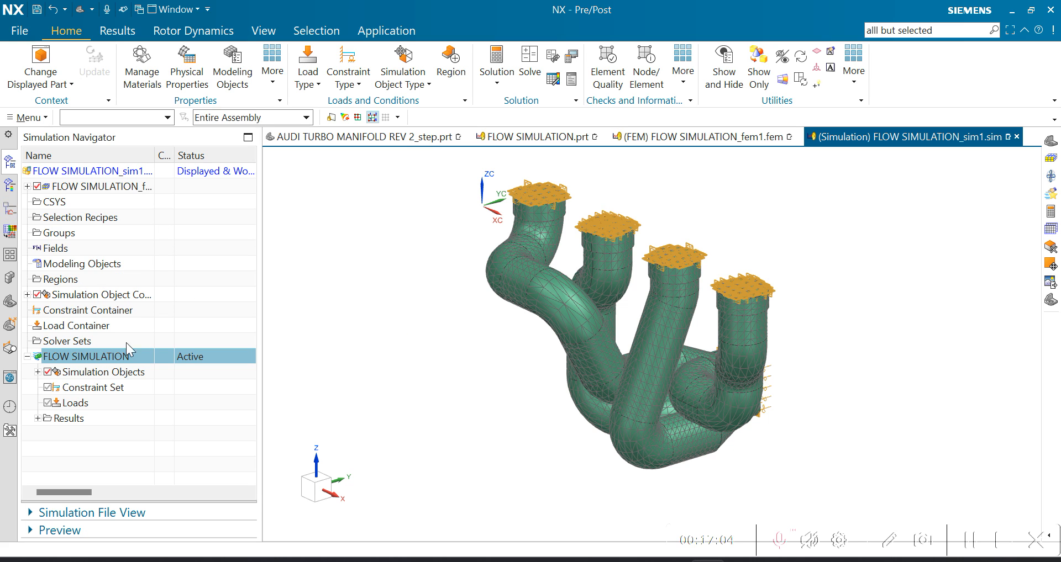